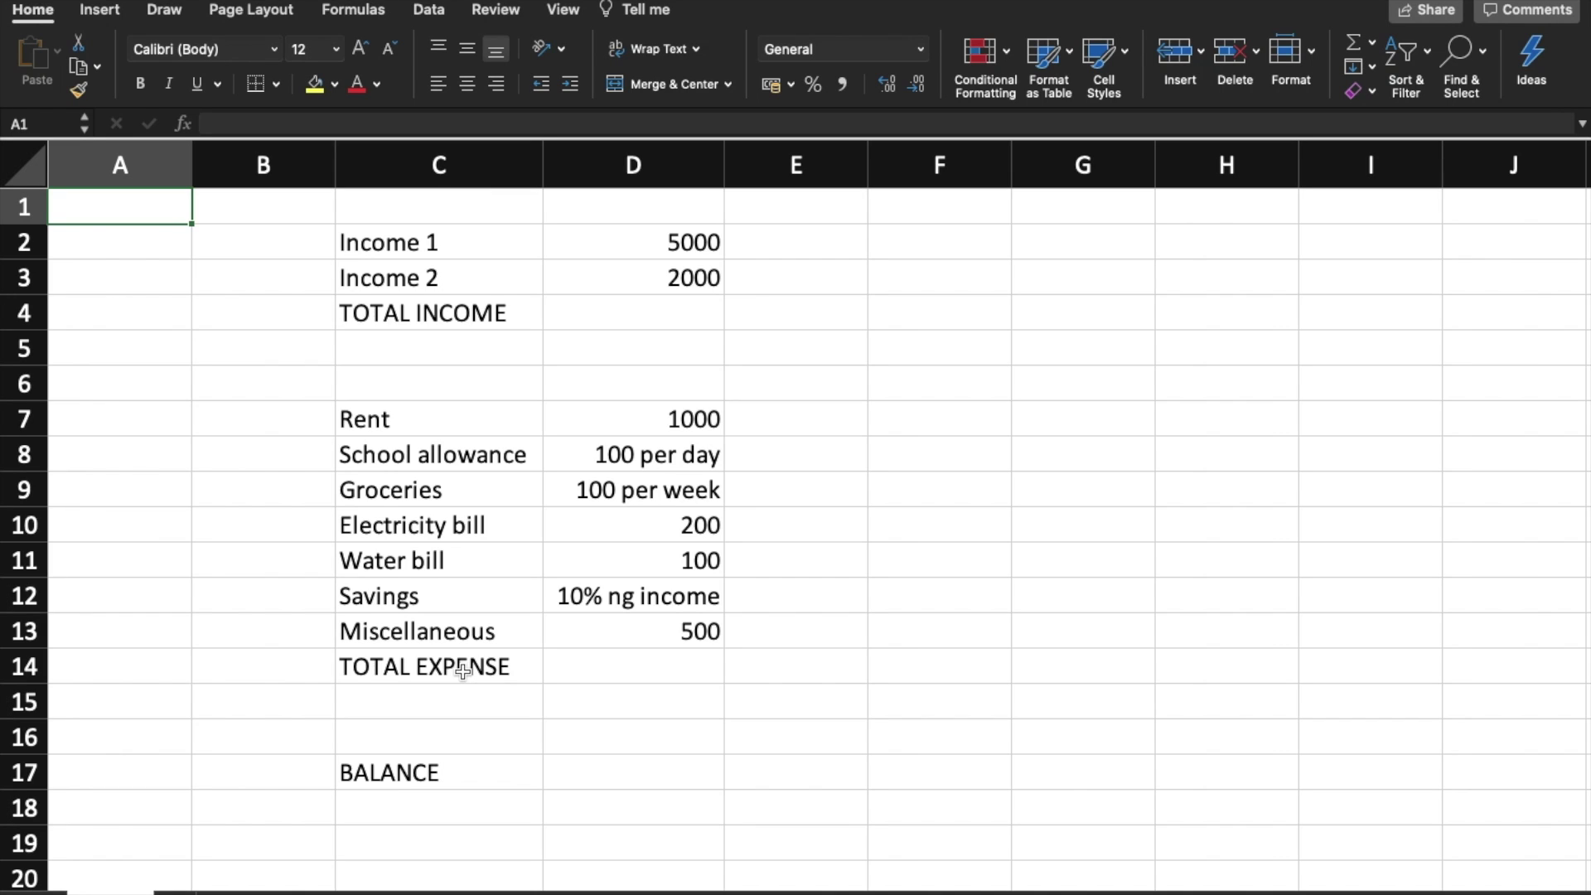
- Review the income amounts, the expense item list and the empty balance cell
left_click(973, 397)
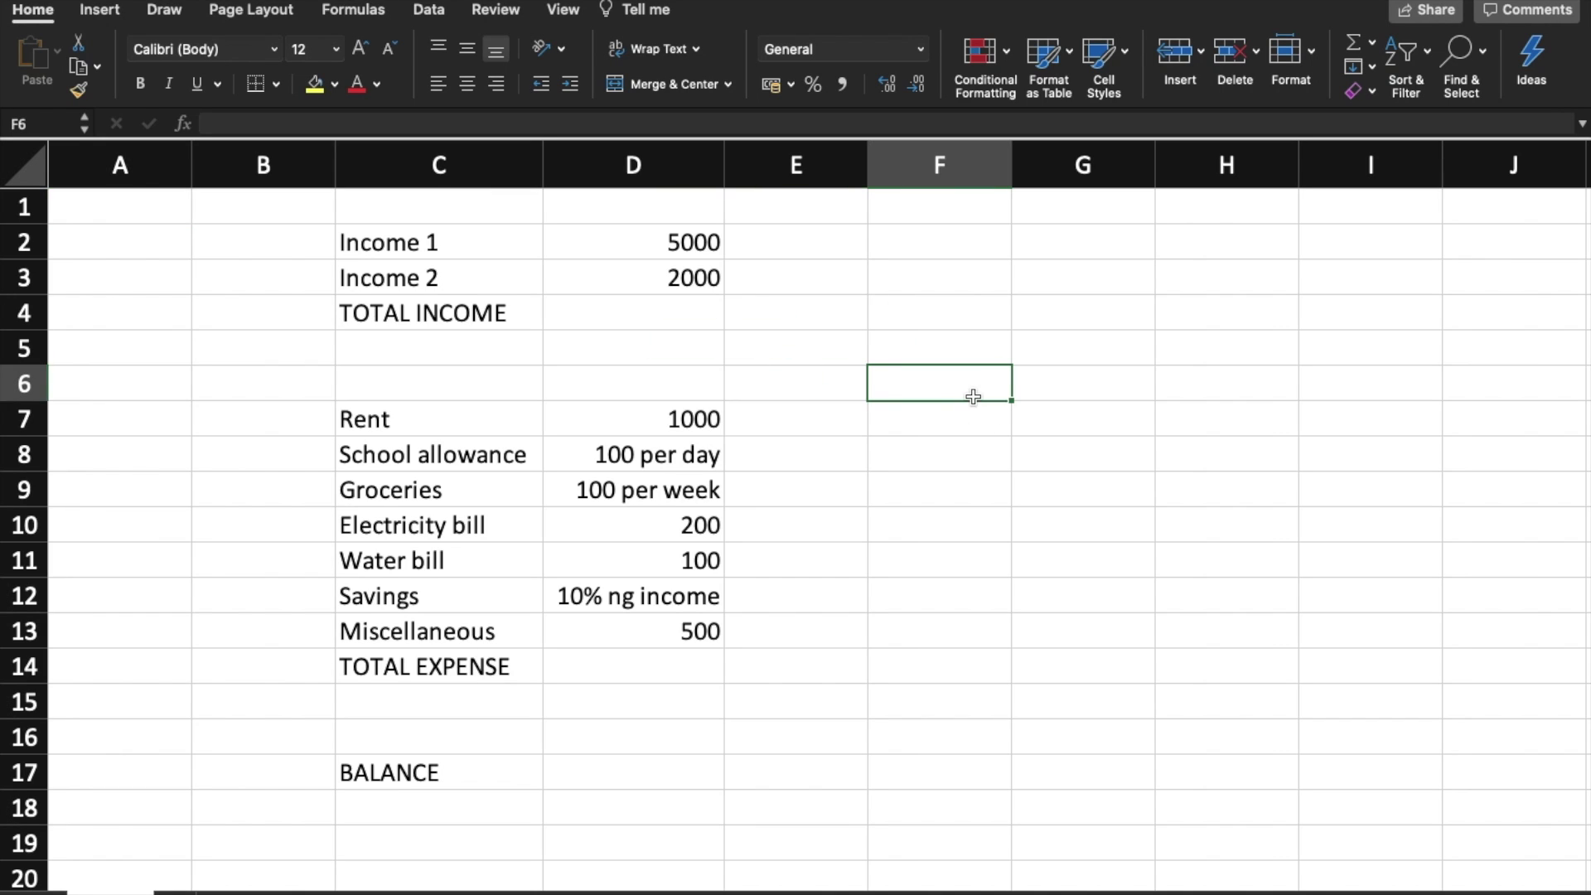
left_click(688, 244)
left_click(669, 277)
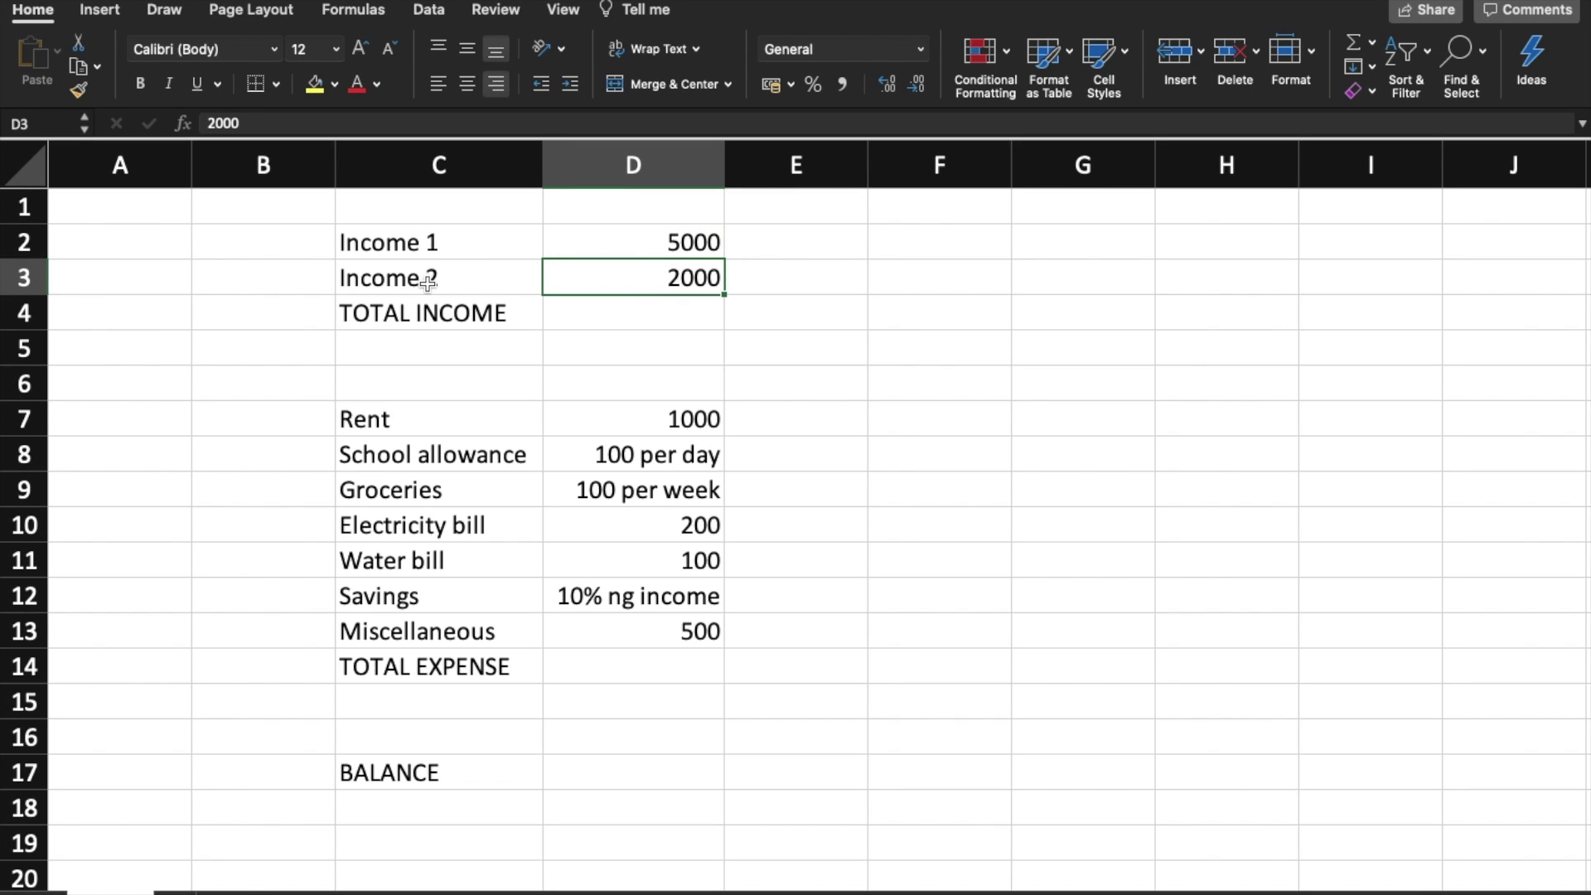
left_click(845, 420)
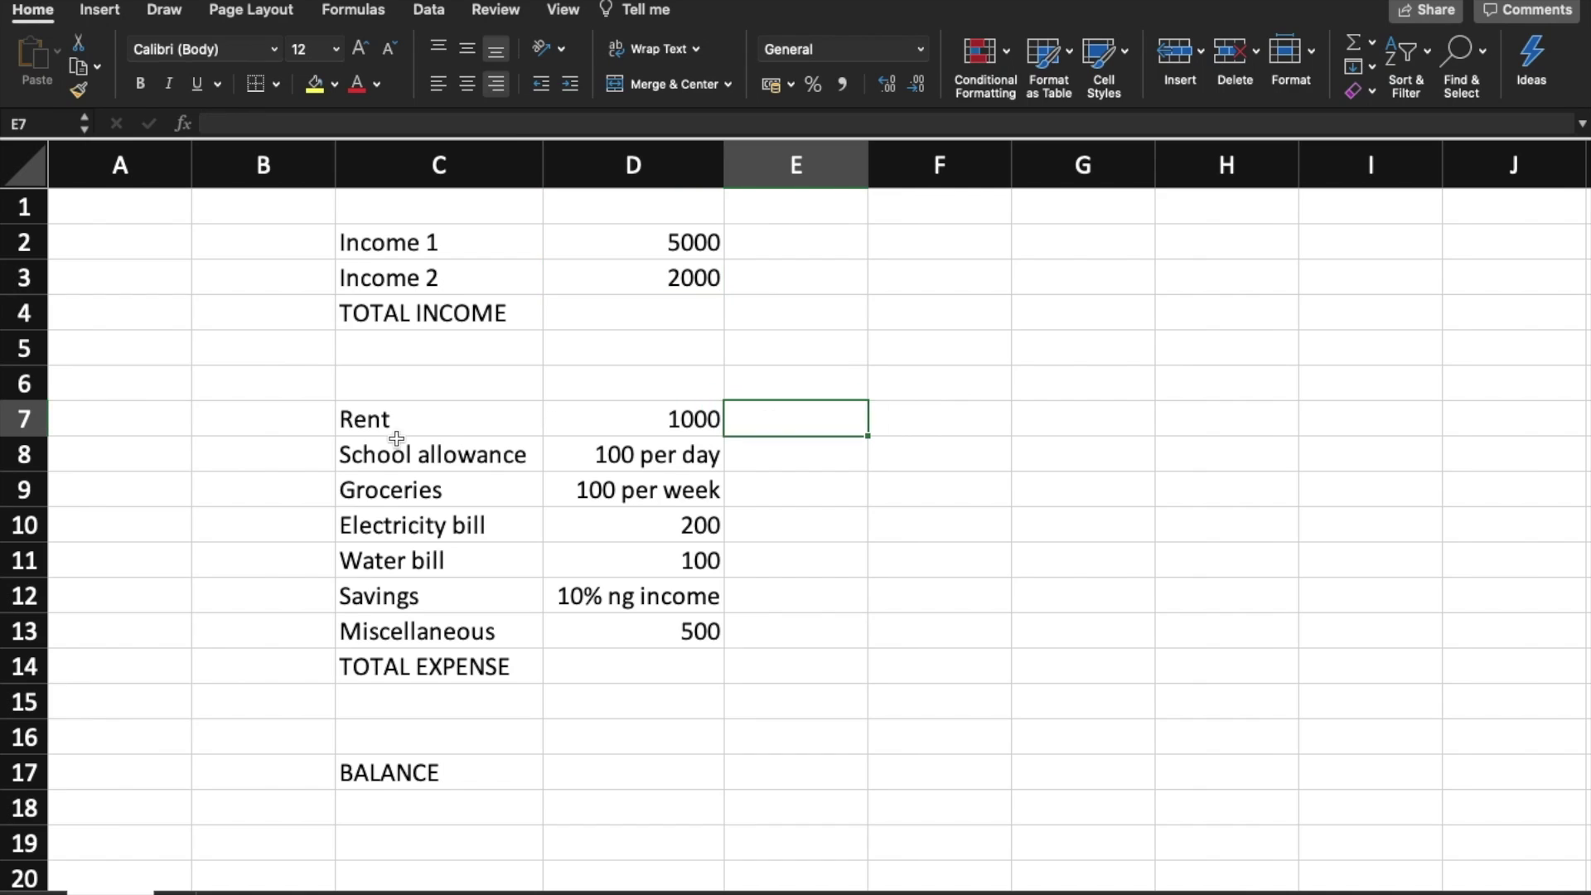
left_click(447, 416)
left_click_drag(447, 417, 466, 636)
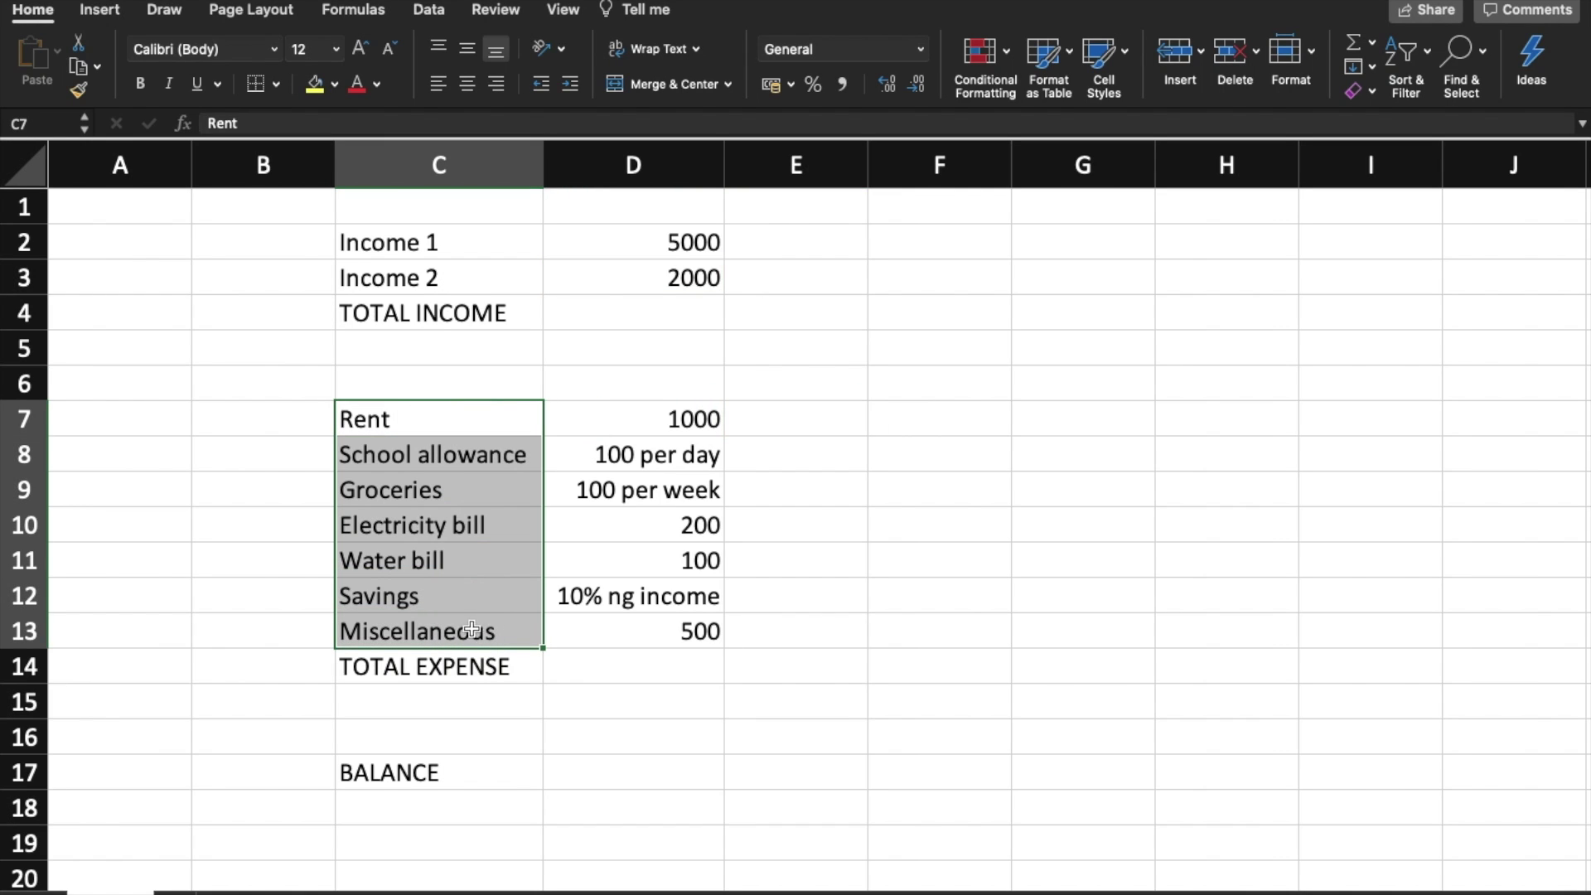
left_click(860, 556)
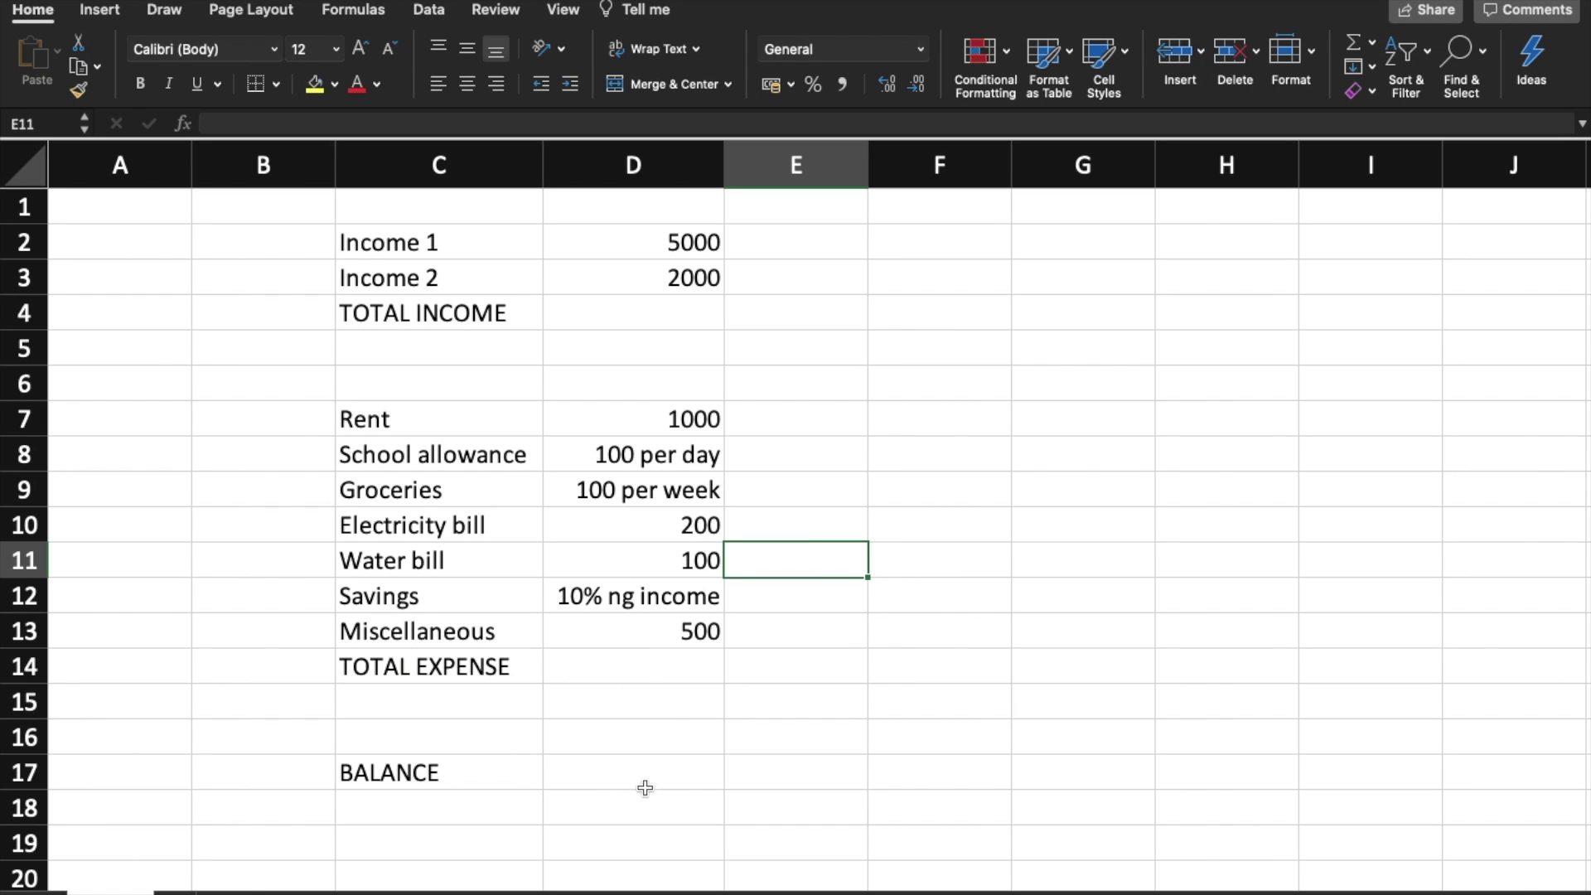
left_click(589, 777)
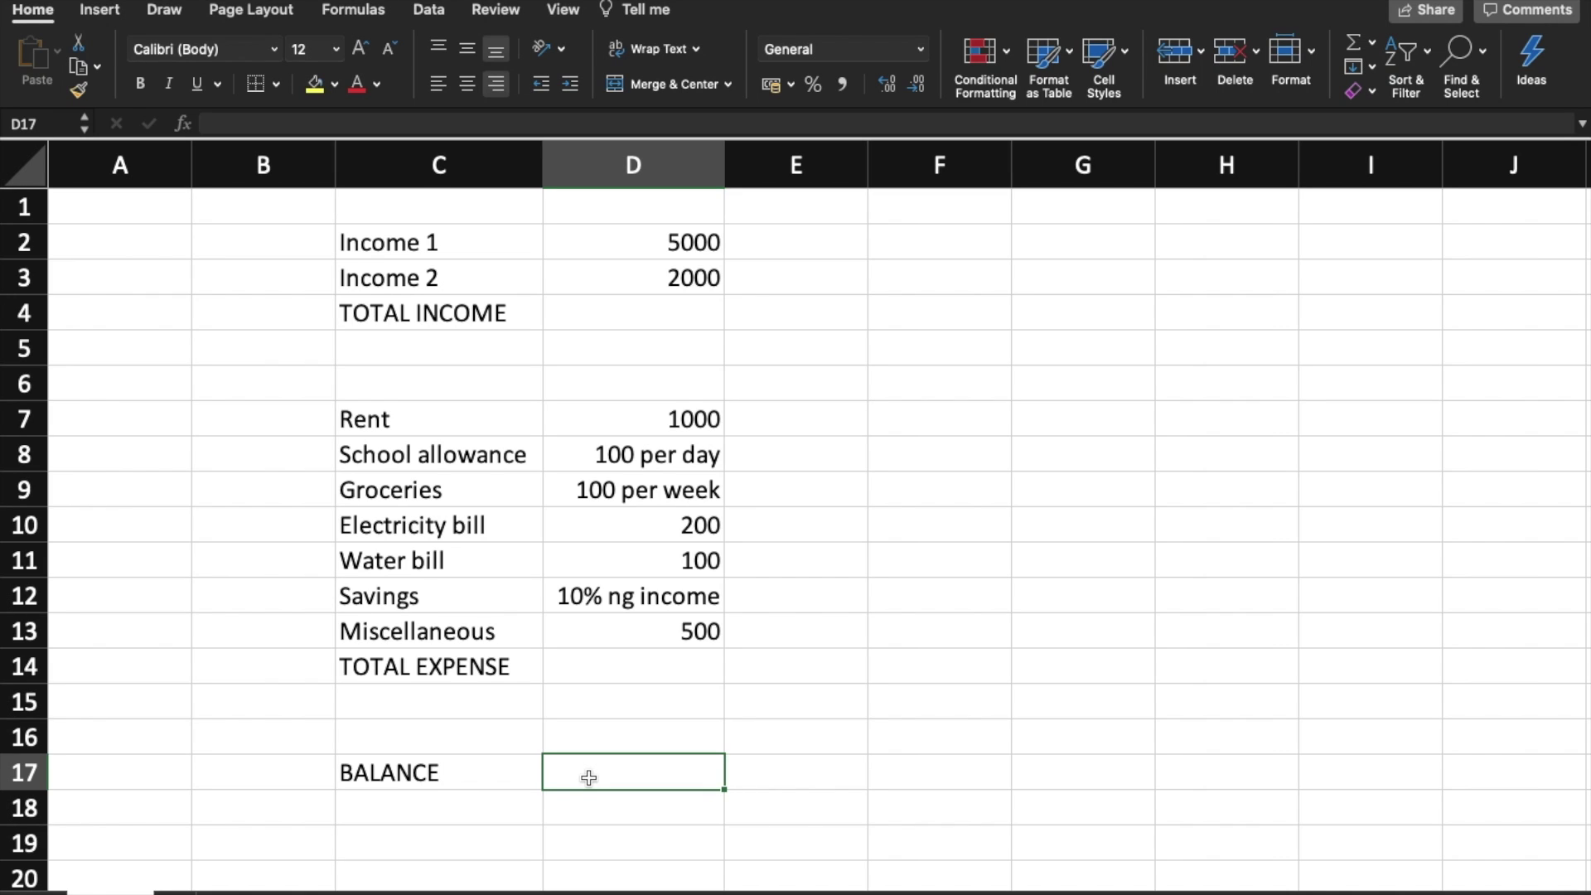
- Enter =D2+D3 in D4 so TOTAL INCOME shows 7000
left_click(870, 333)
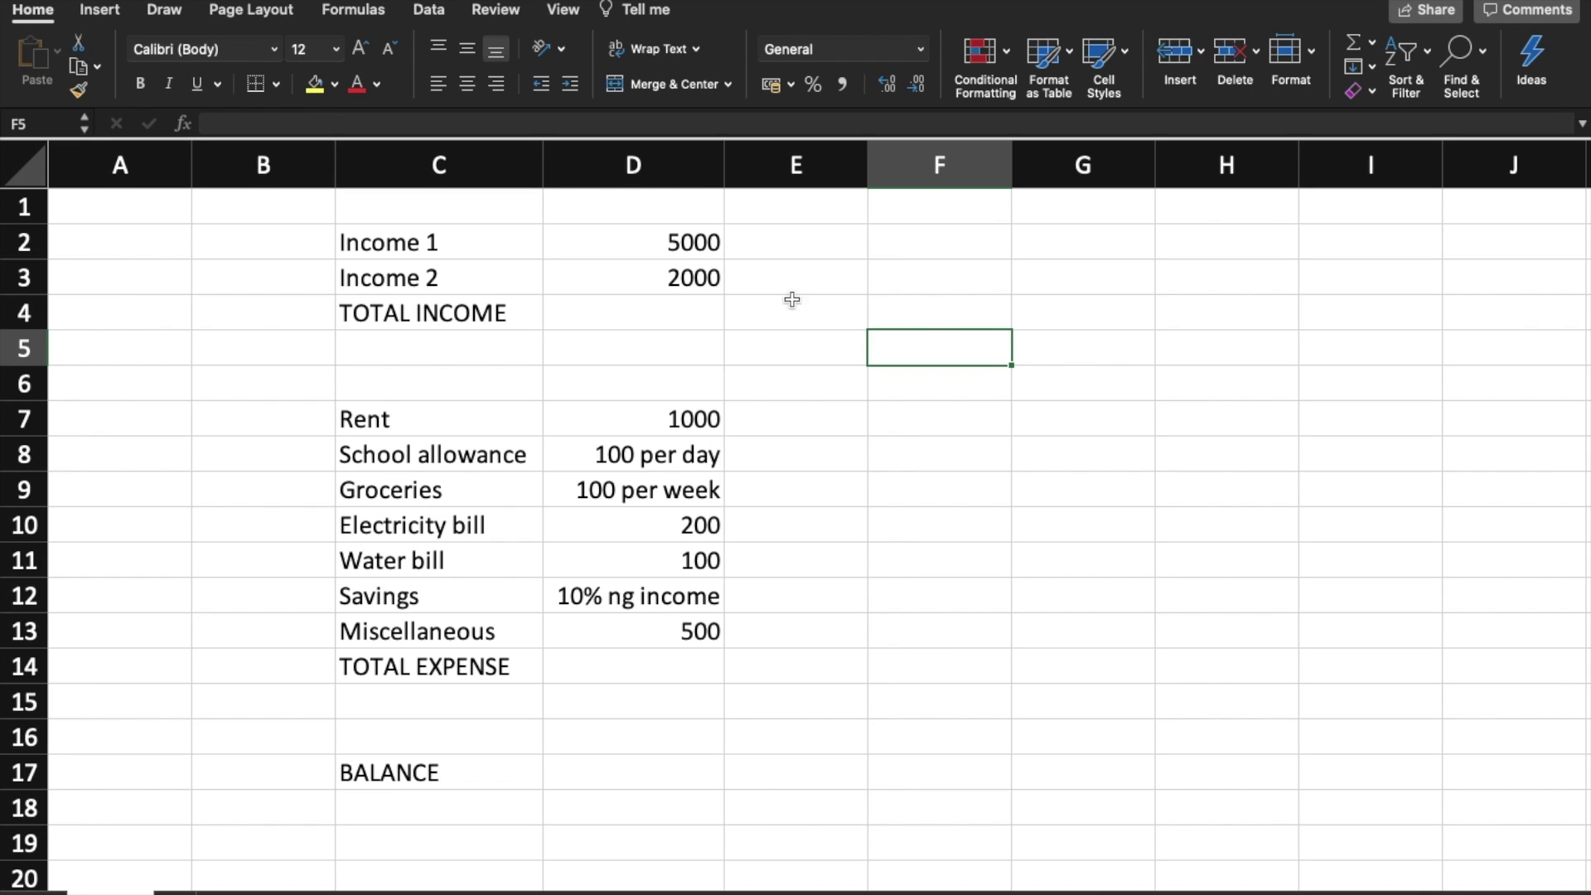
left_click(681, 245)
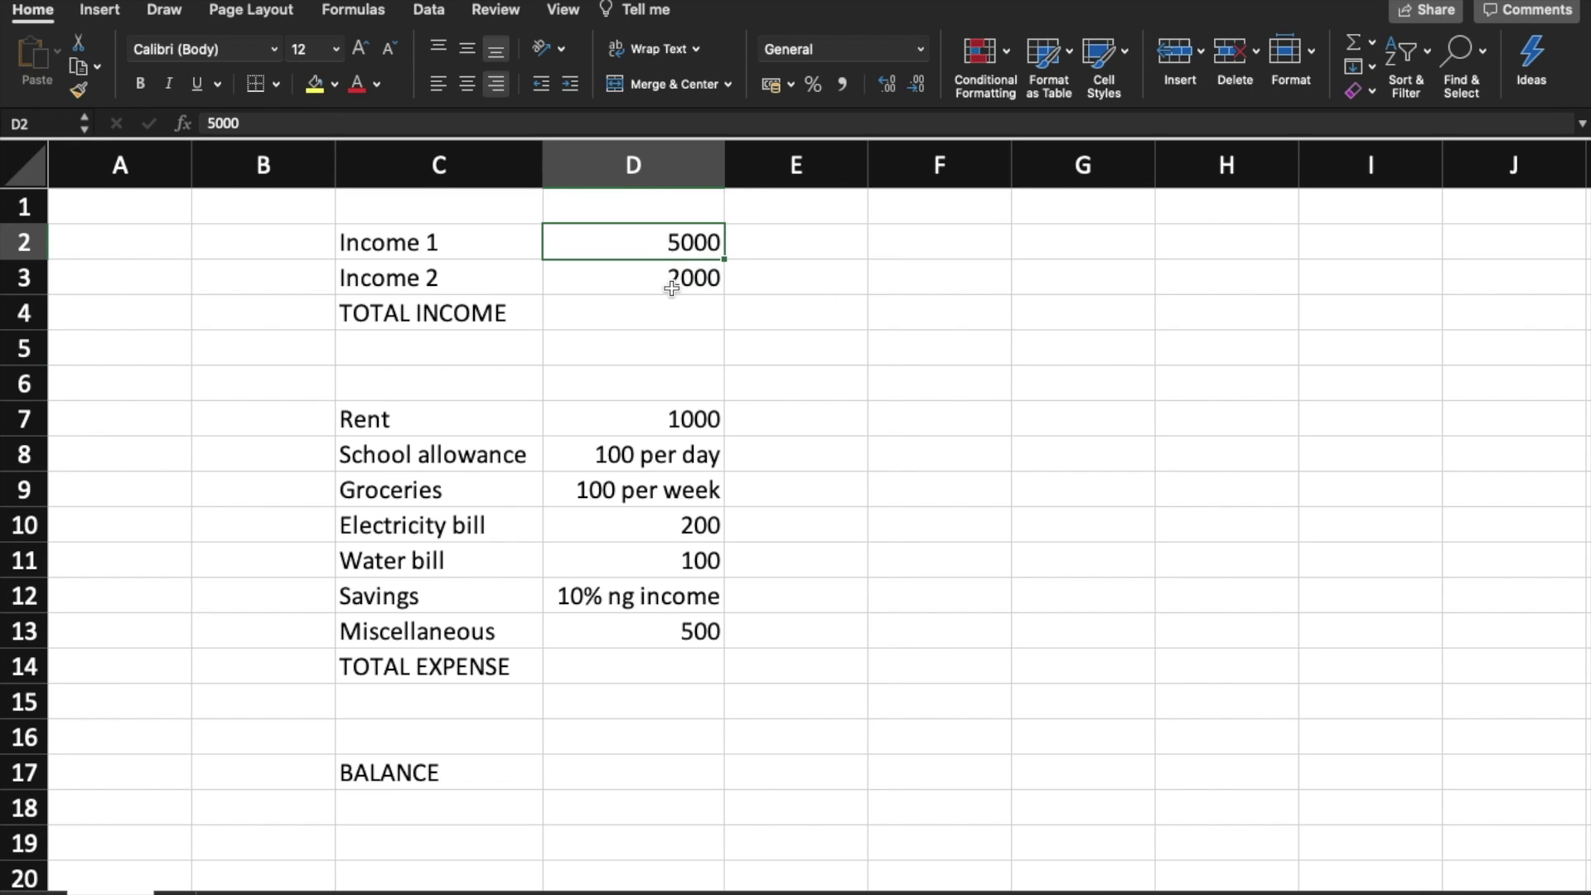
left_click(654, 319)
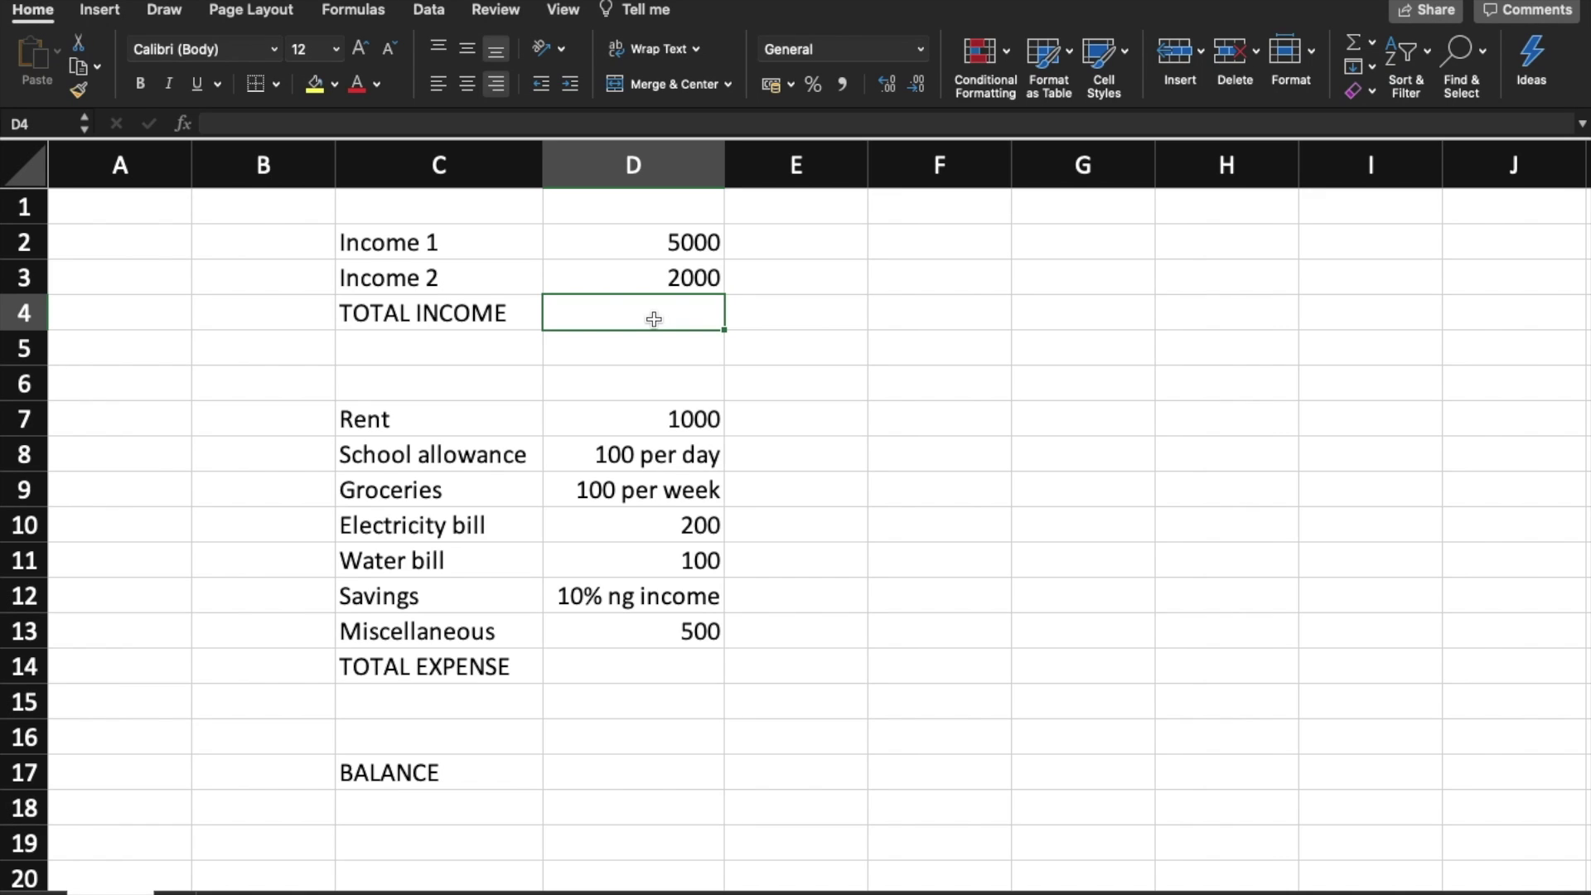
type("=")
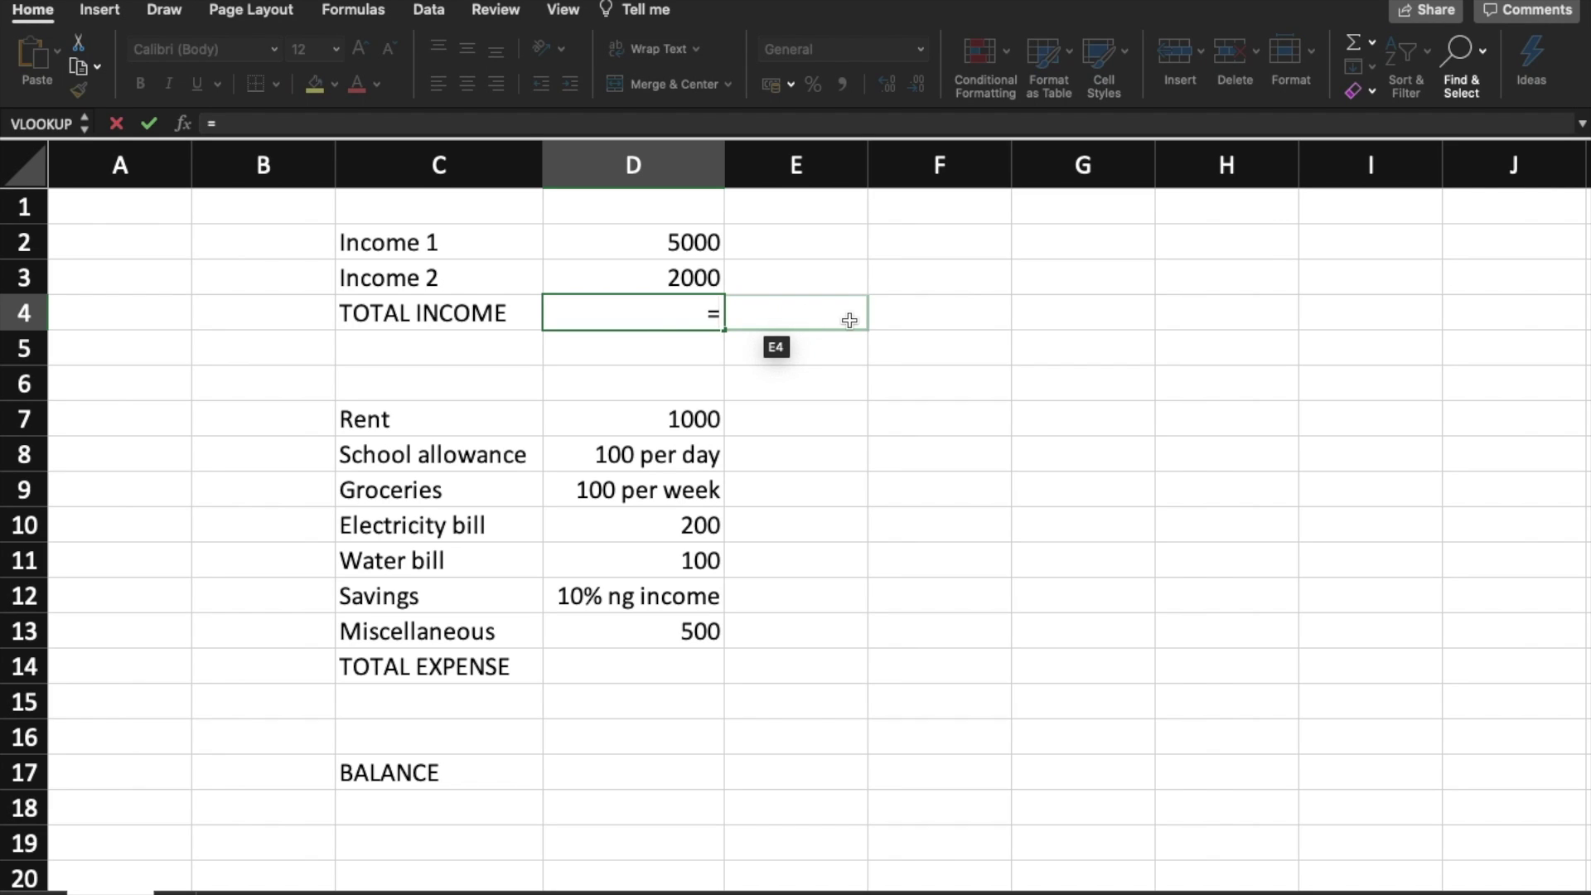
left_click(642, 242)
type("+")
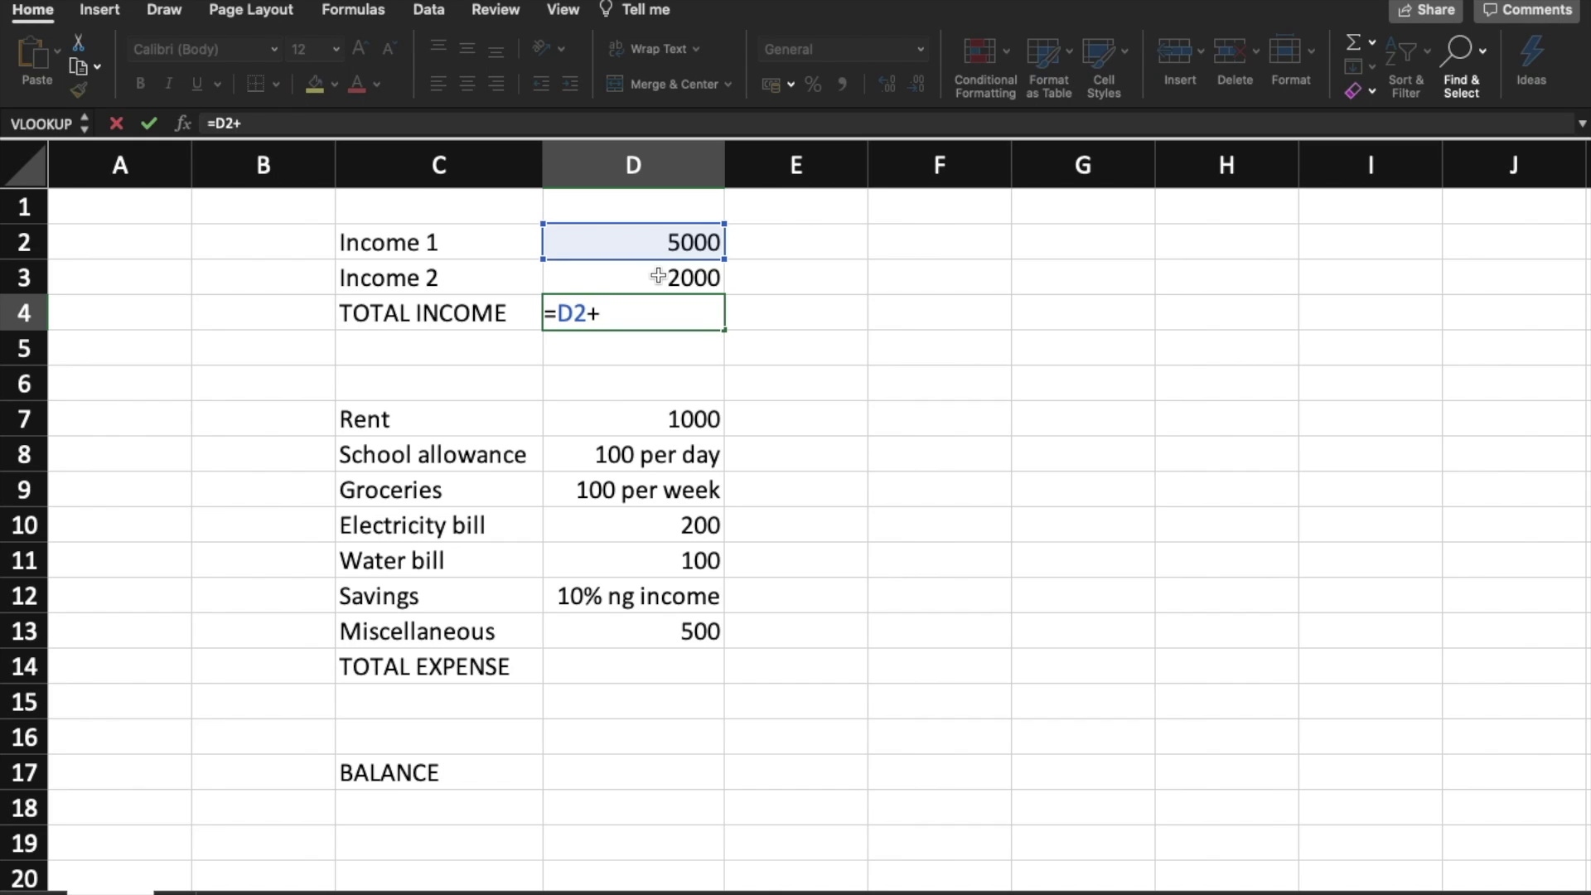
left_click(658, 276)
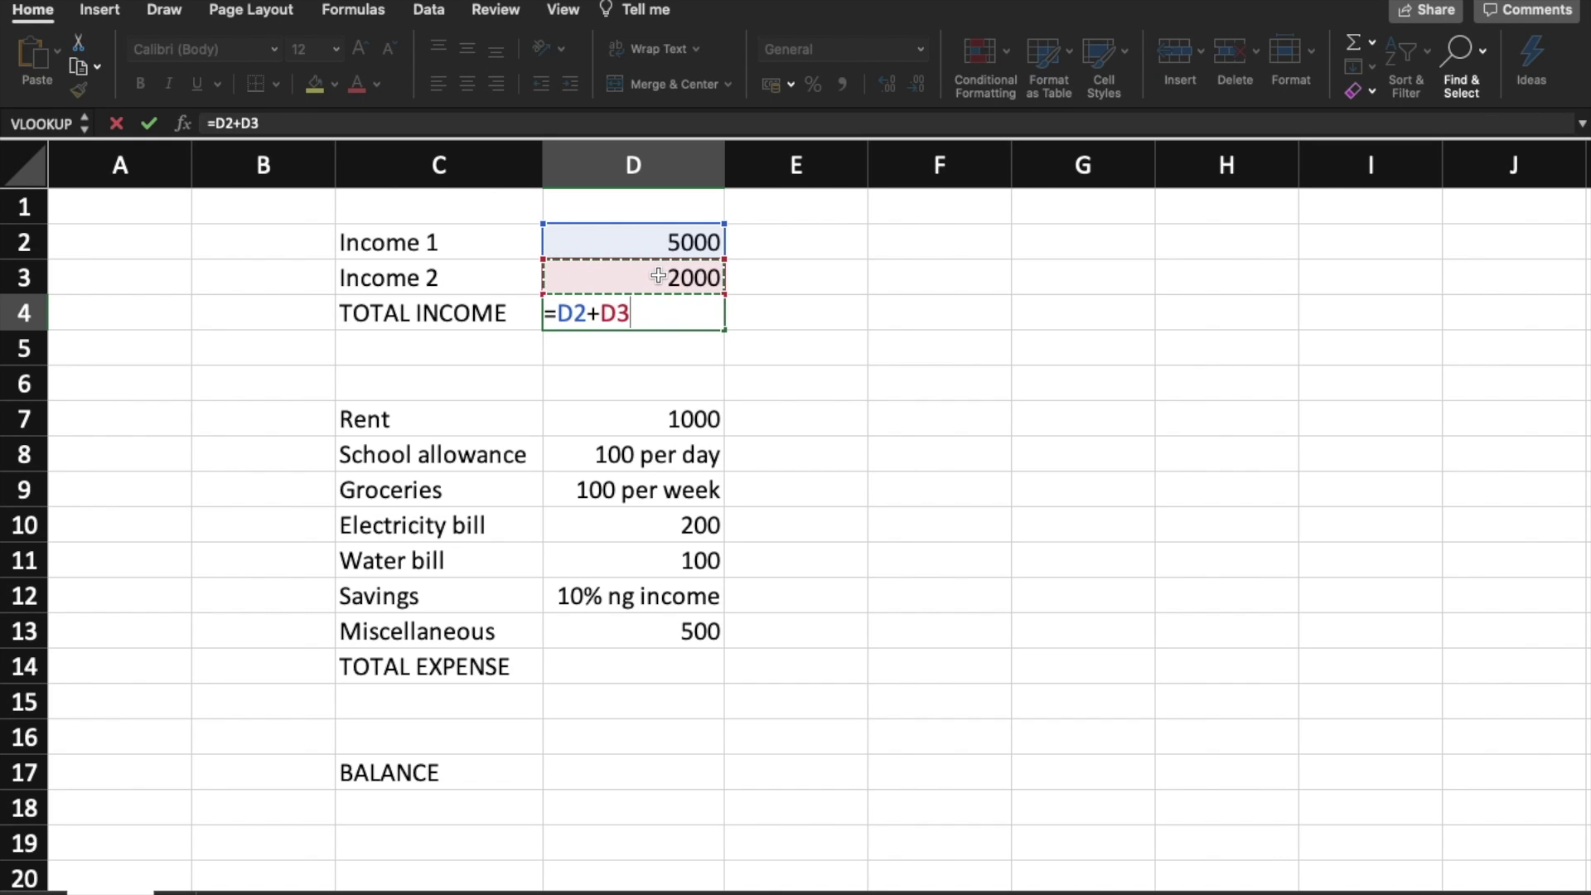
key("Return")
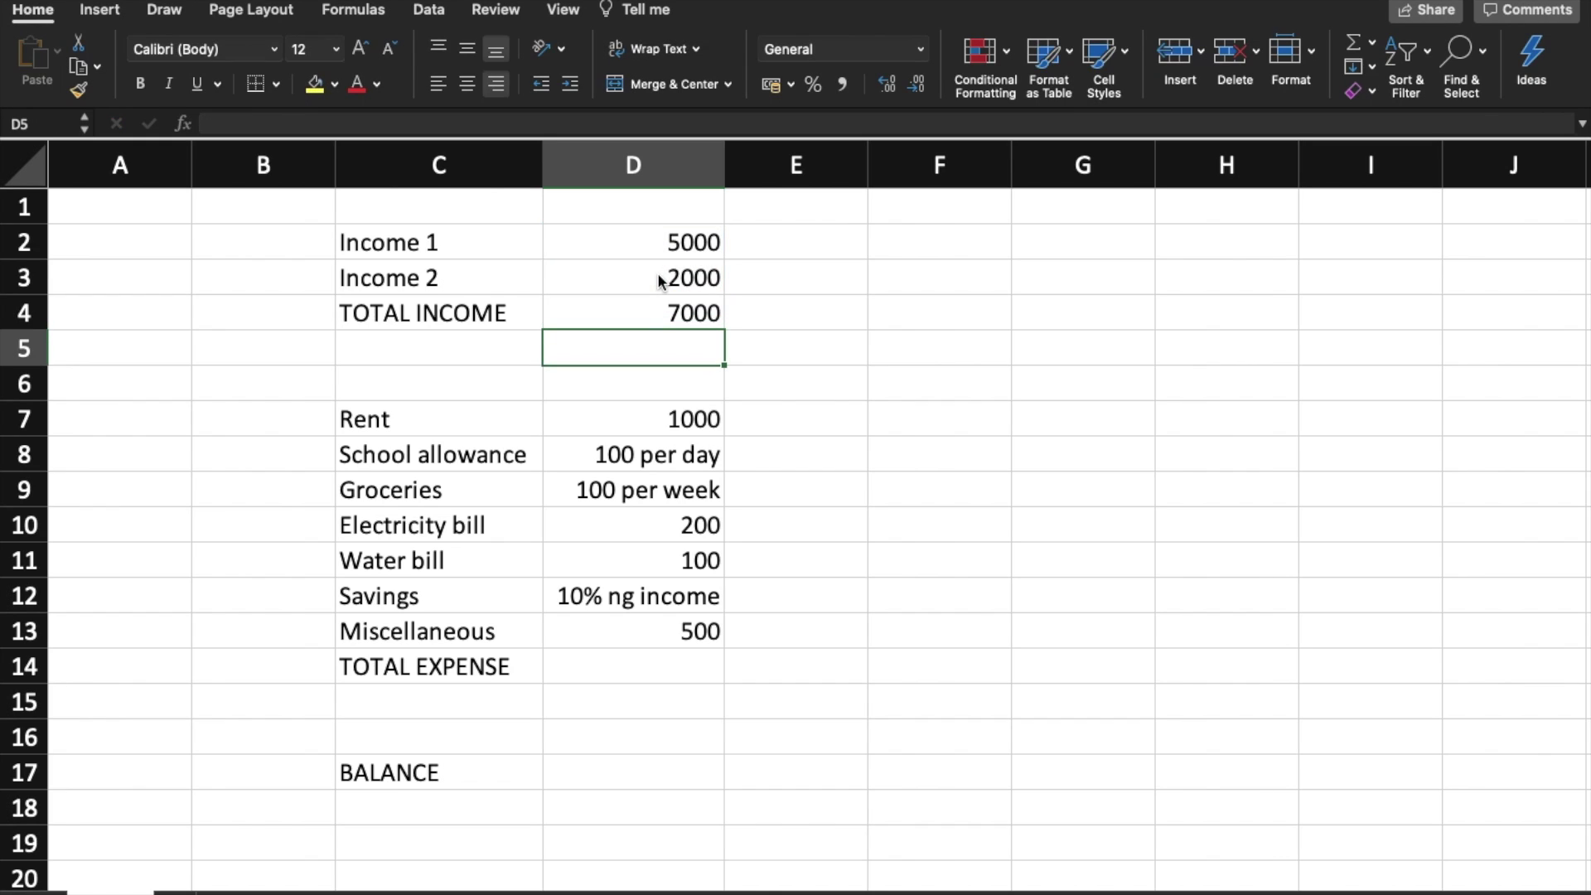
left_click(663, 310)
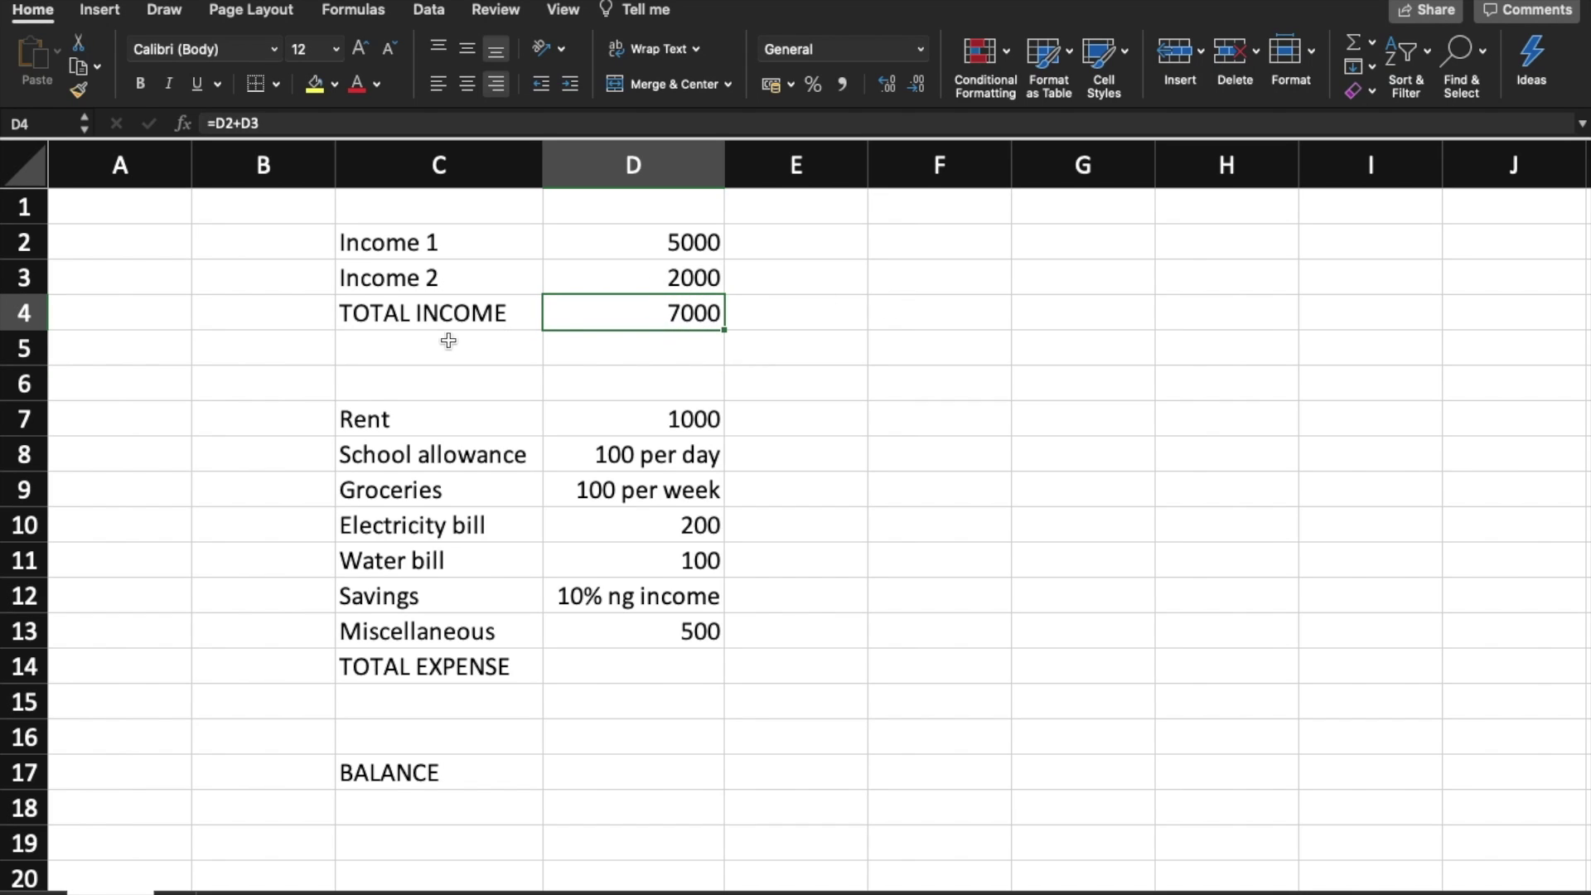
- Make the TOTAL INCOME and TOTAL EXPENSE rows bold
left_click(22, 312)
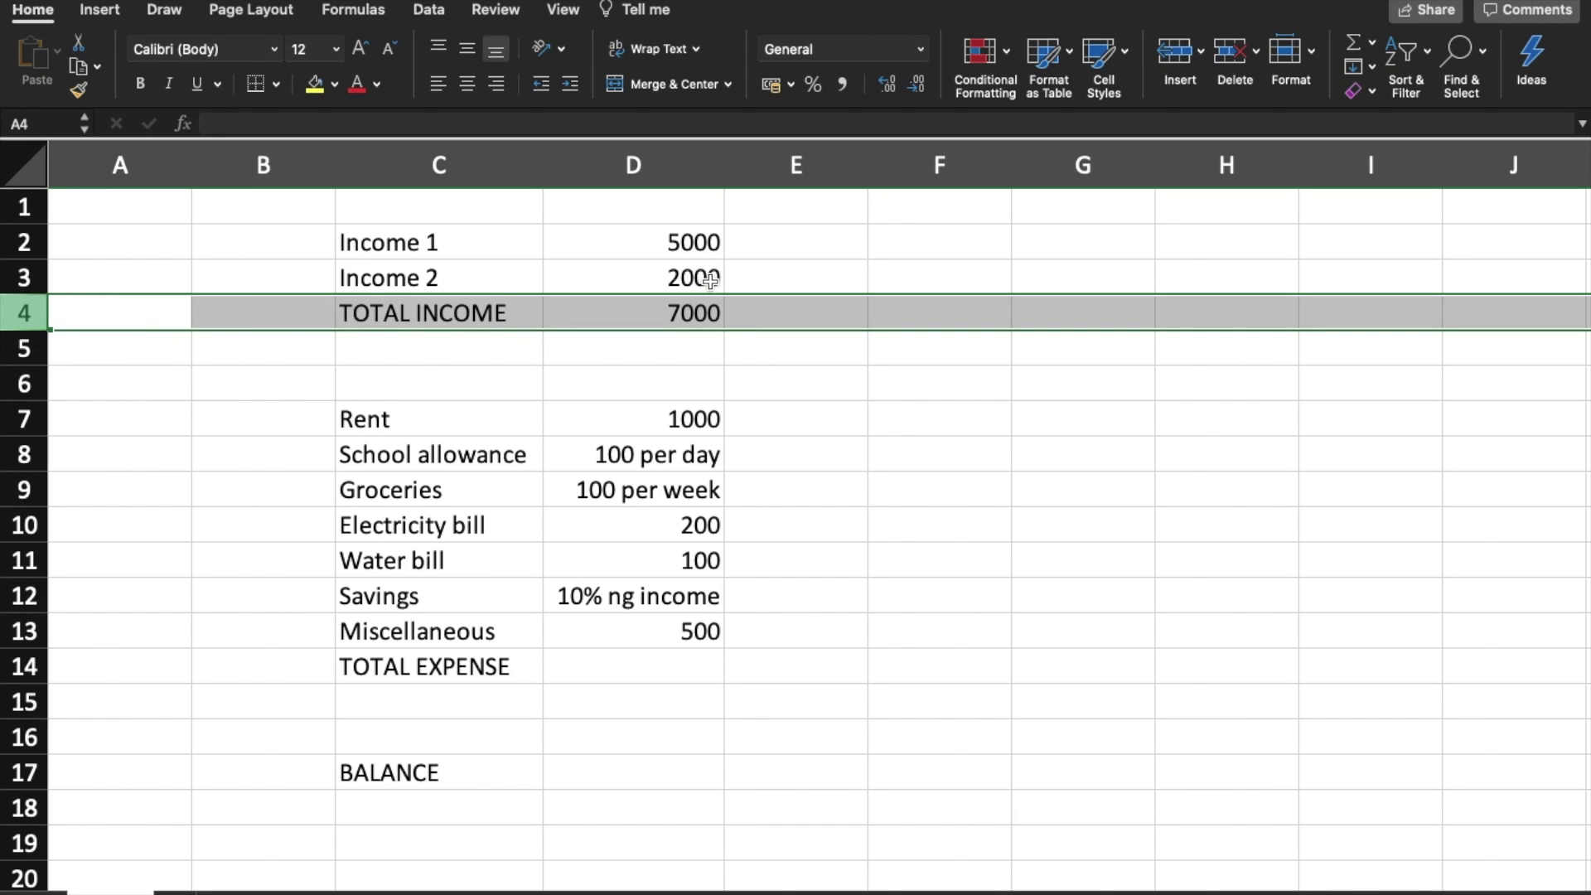
key("super+b")
left_click(829, 414)
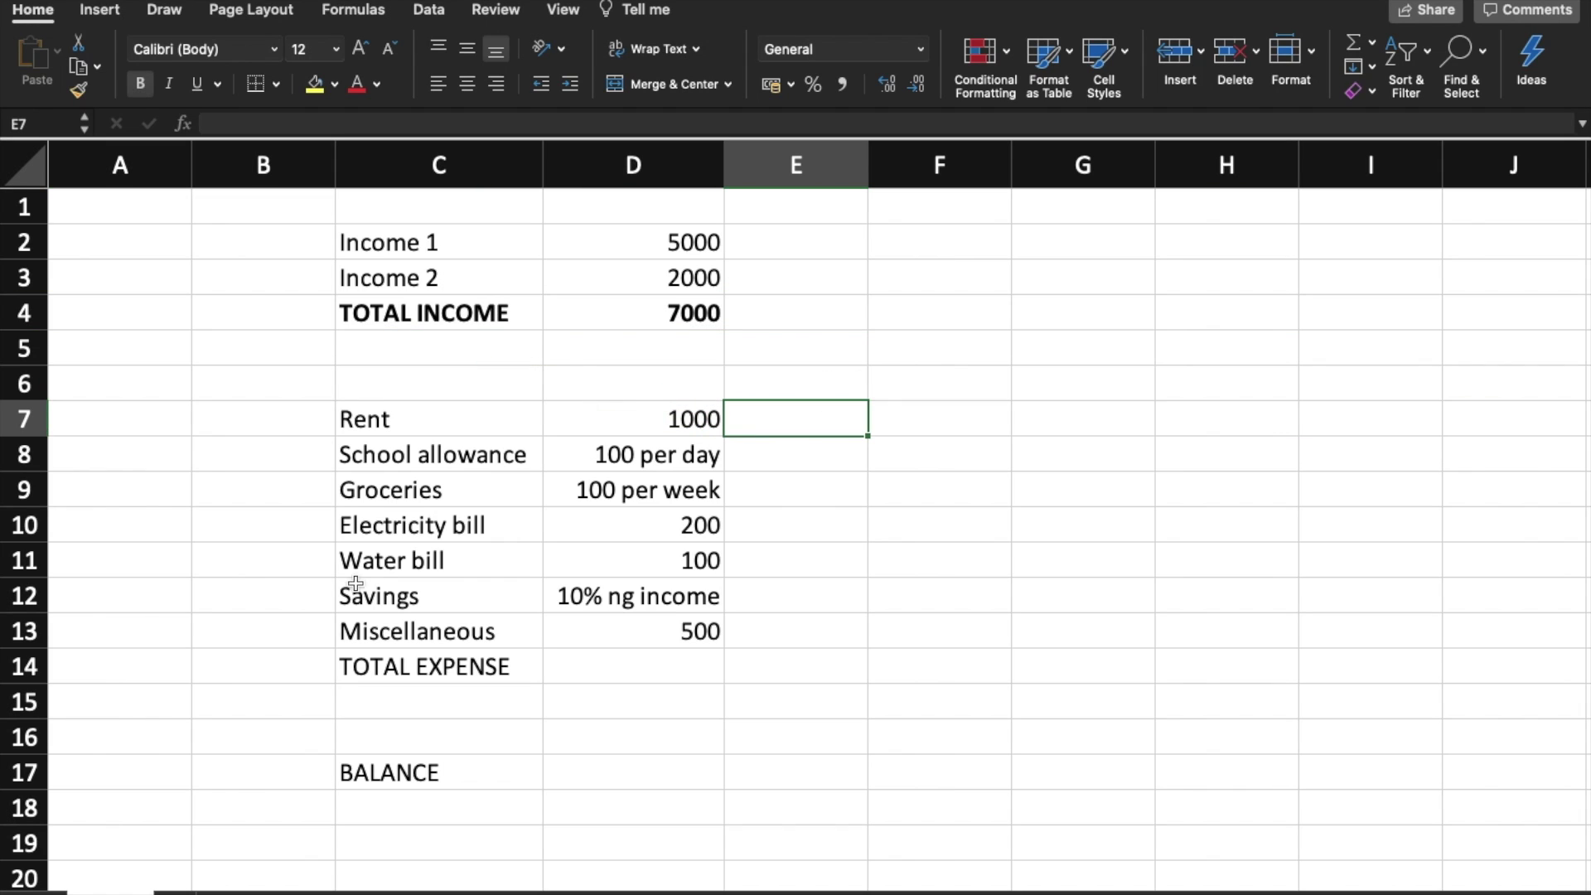
left_click(23, 666)
key("super+b")
left_click(977, 501)
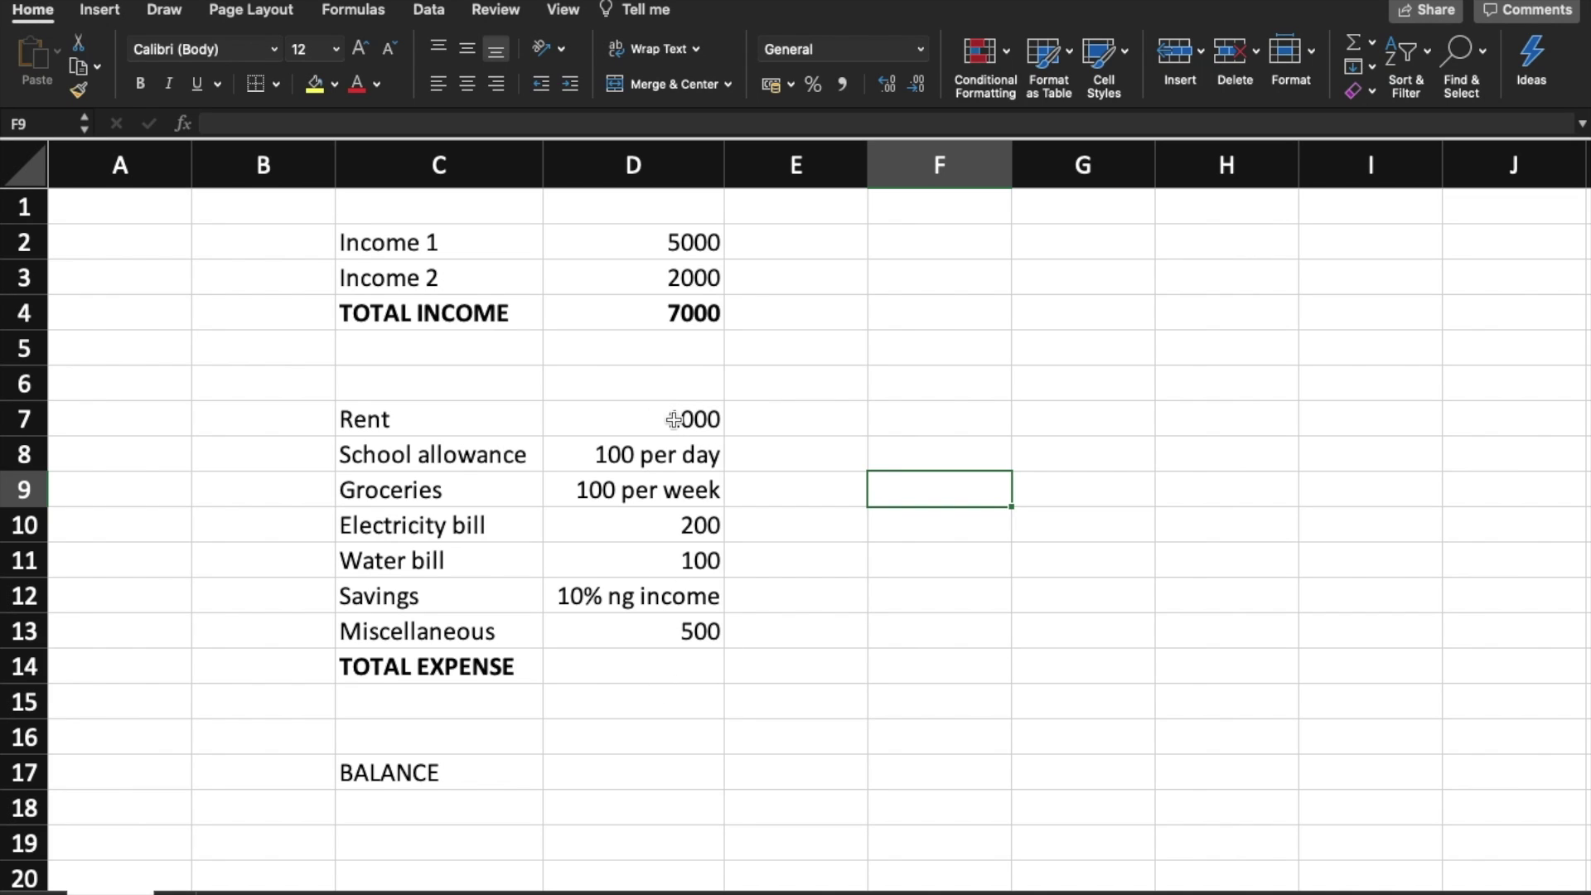
left_click_drag(649, 430, 662, 627)
- Move the expense entries from D7:D13 into column E starting at E7
key("super+x")
left_click(788, 419)
key("super+v")
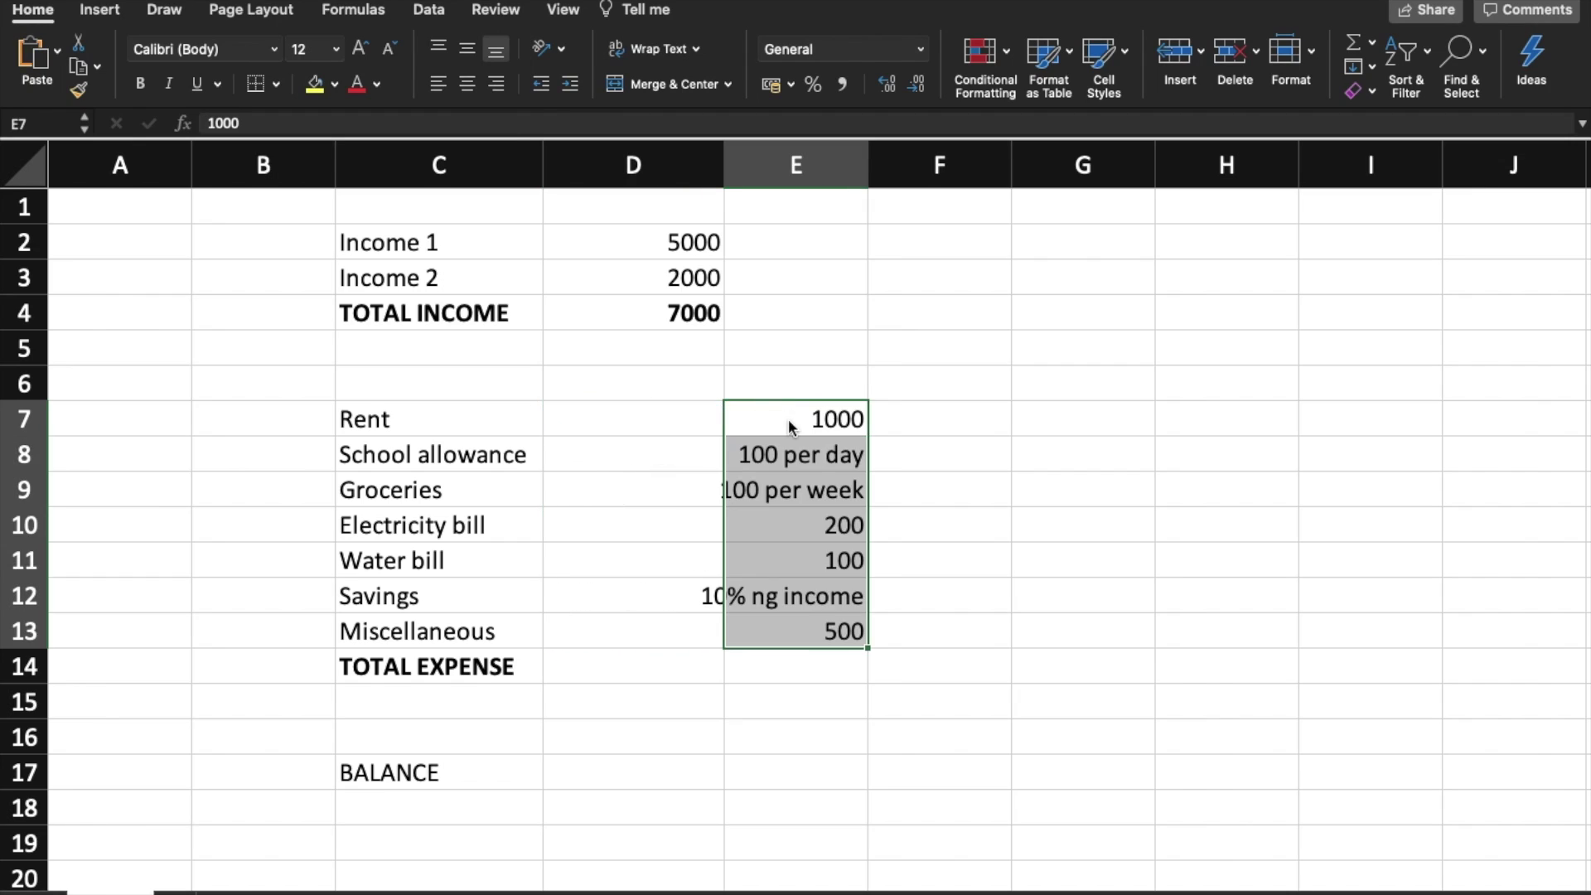
left_click(950, 421)
- Enter 1000 as Rent's amount in D7
left_click(632, 419)
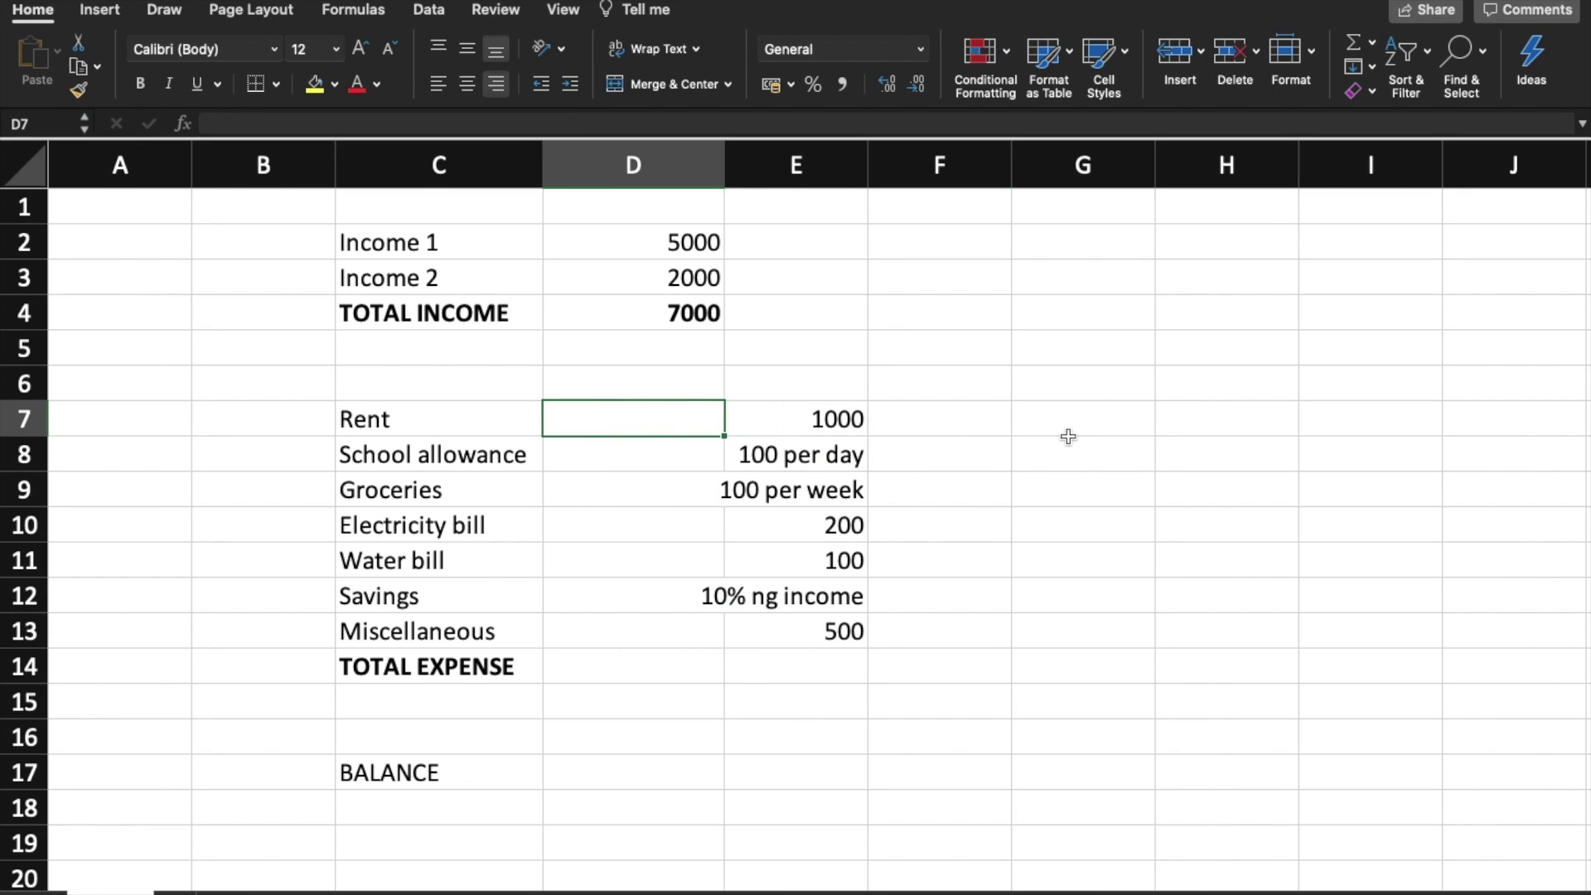
type("1")
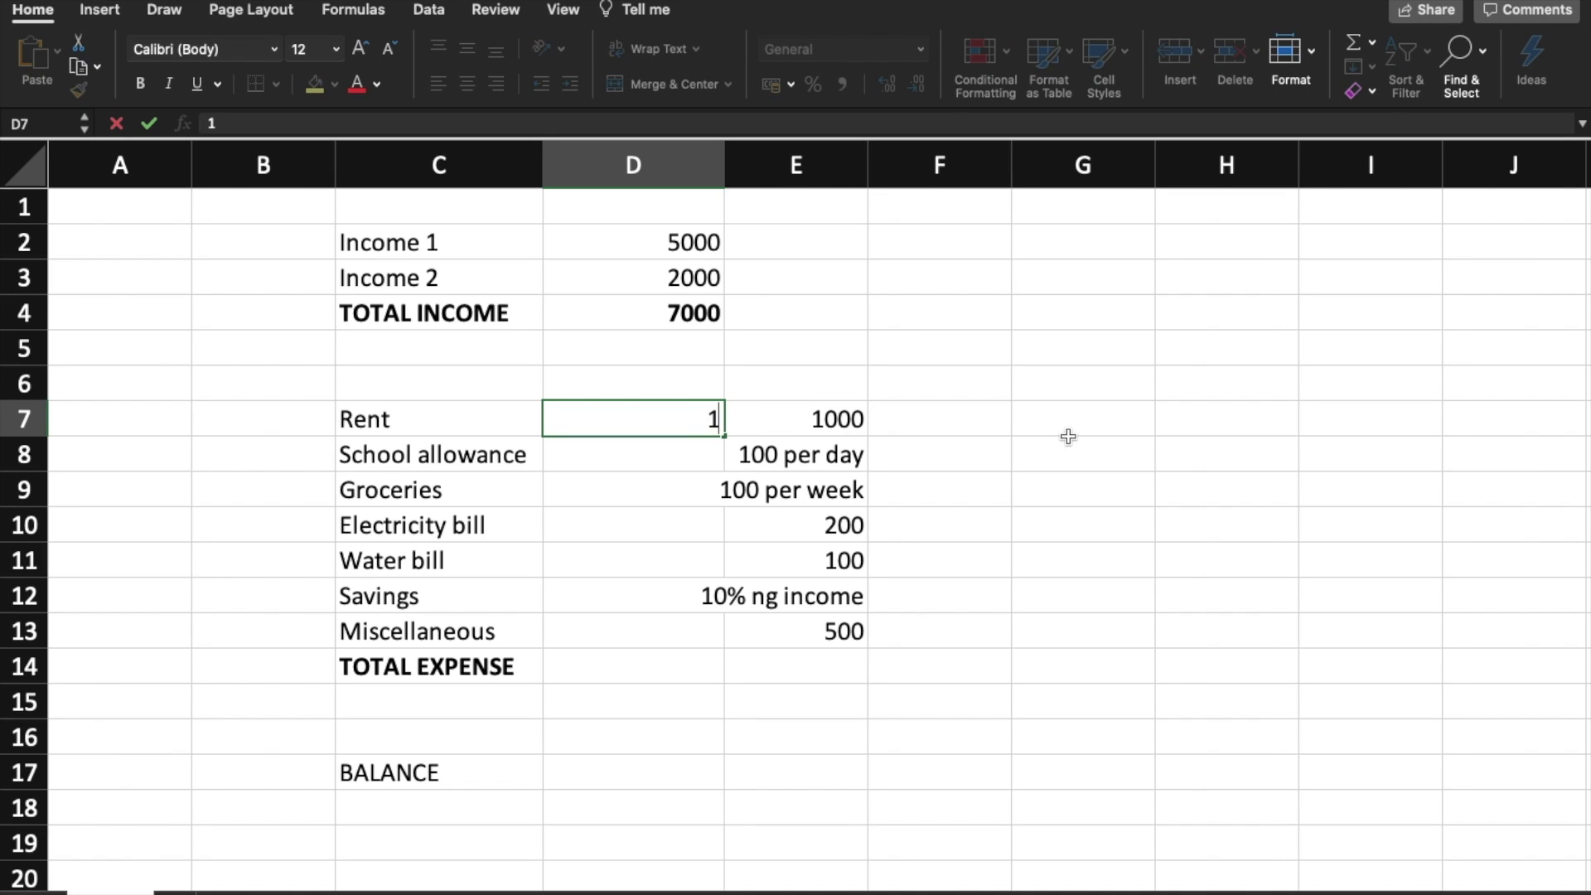
type("000")
key("Return")
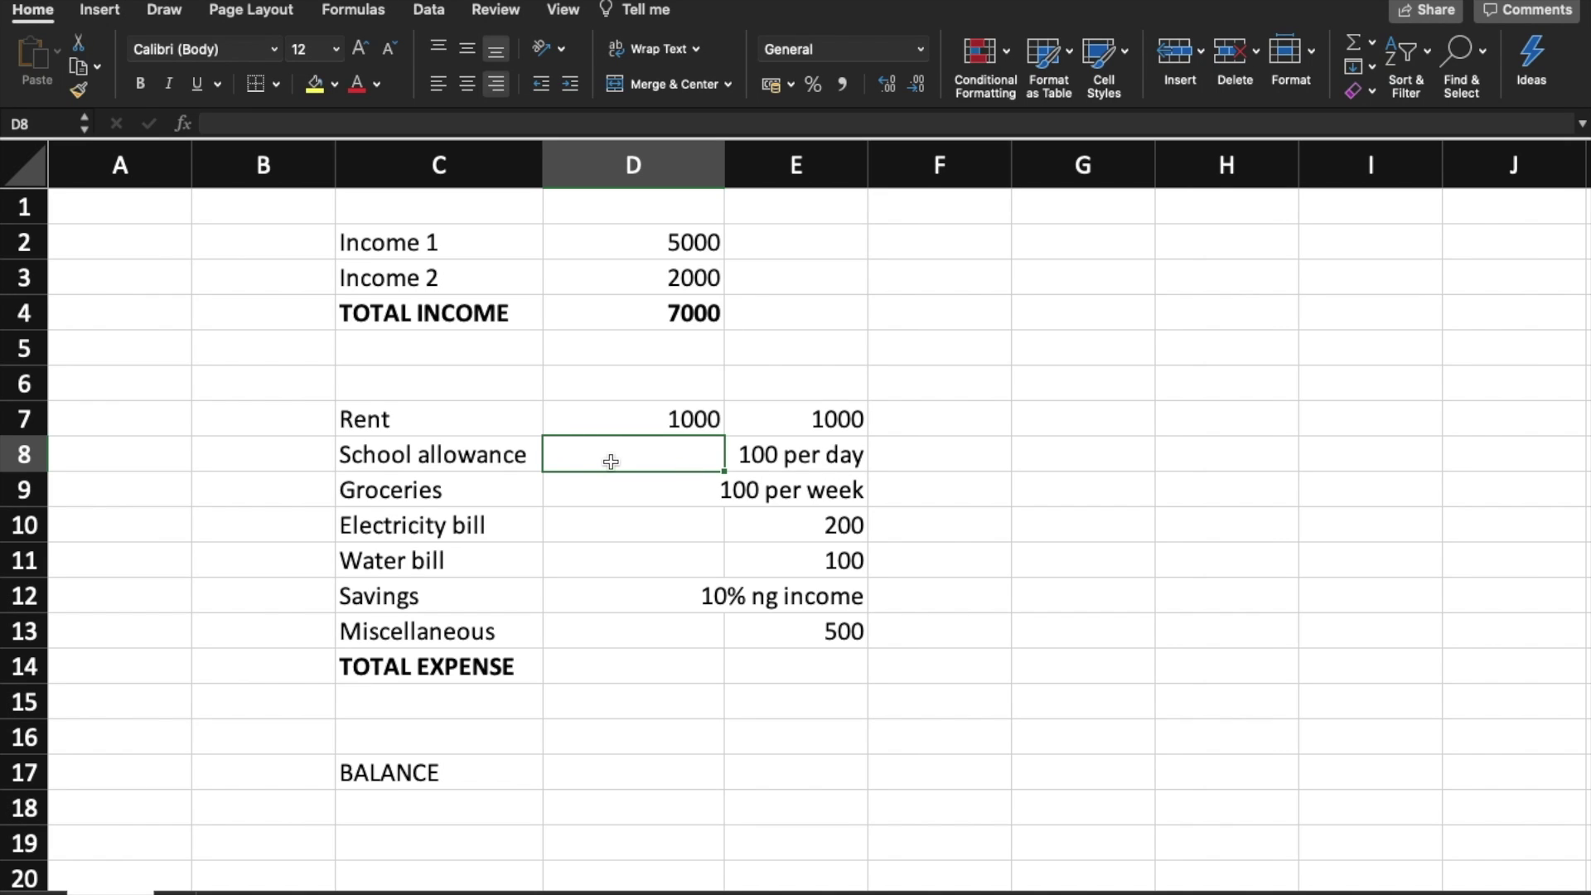
- Enter School allowance as =100*20 and widen column E to fit the descriptions
type("=")
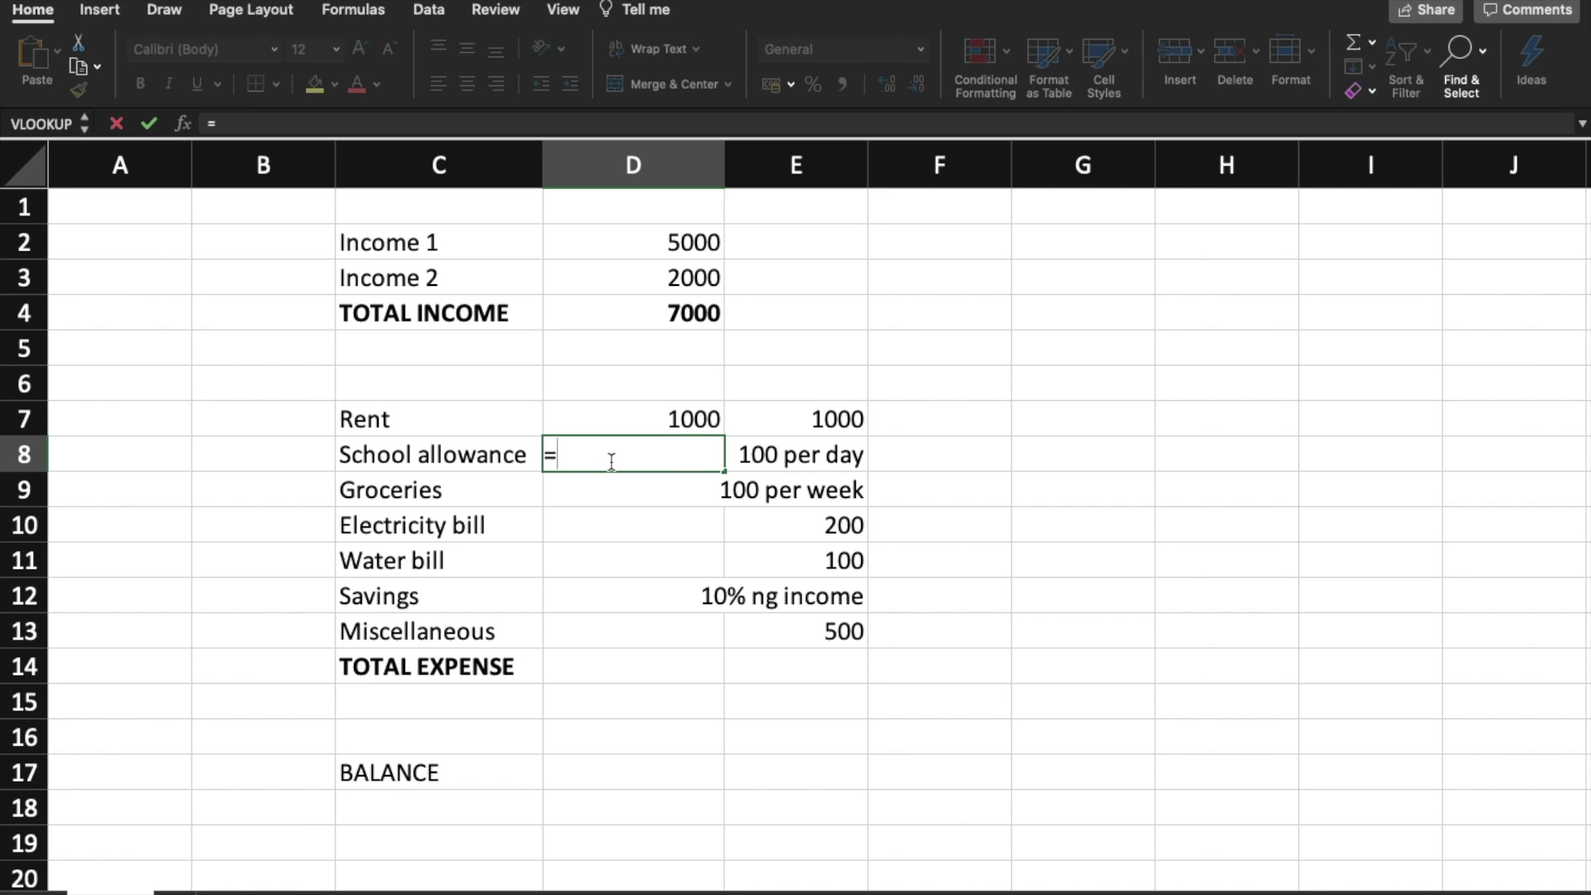
type("100*20")
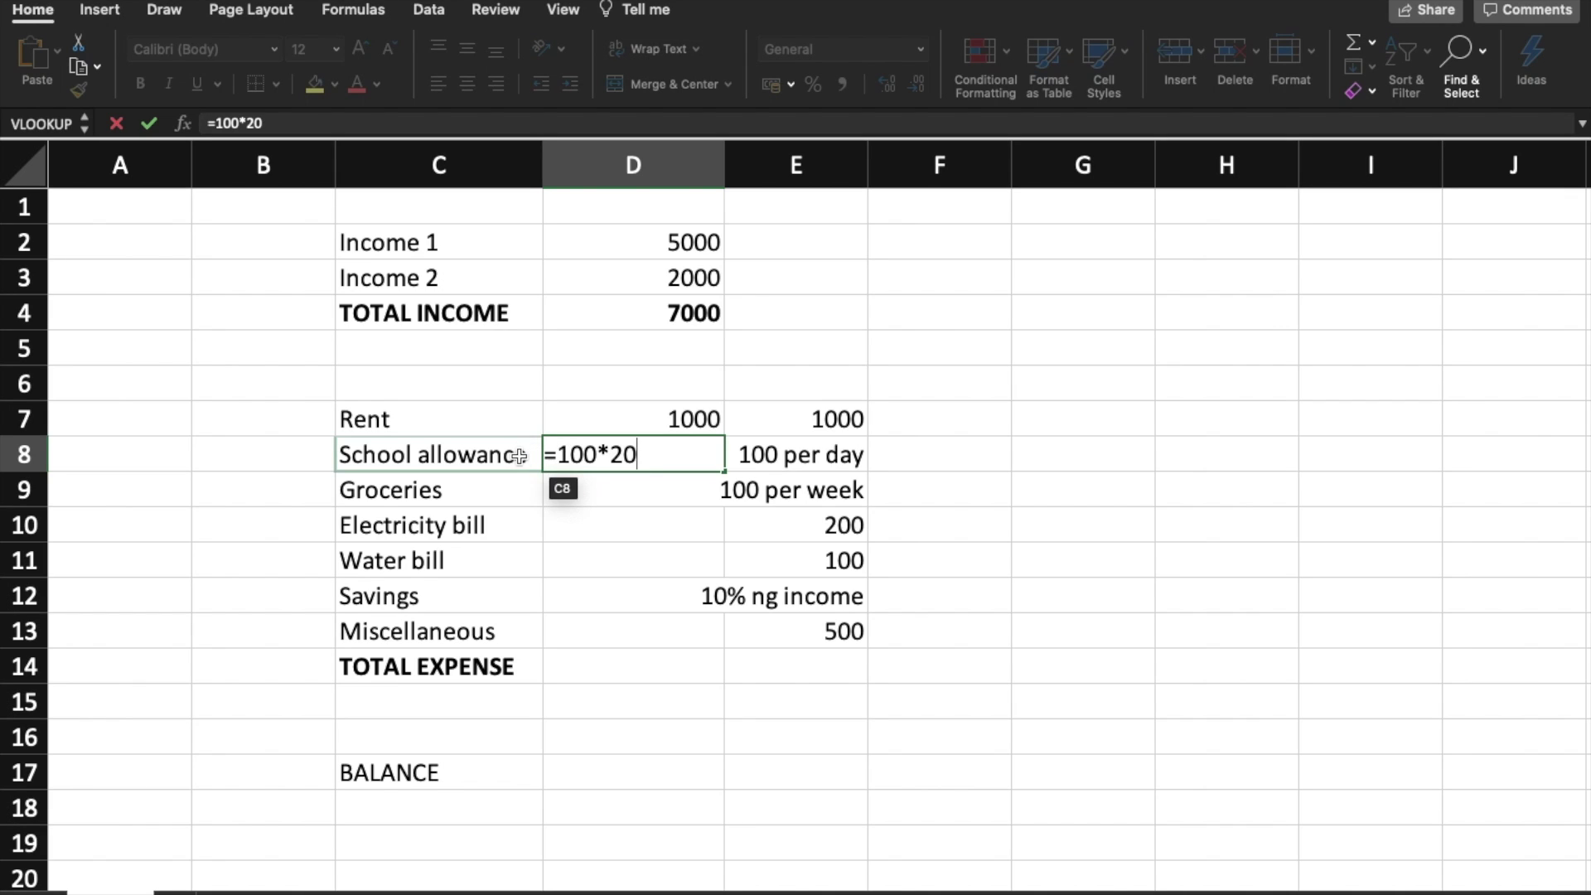
key("Return")
left_click(953, 333)
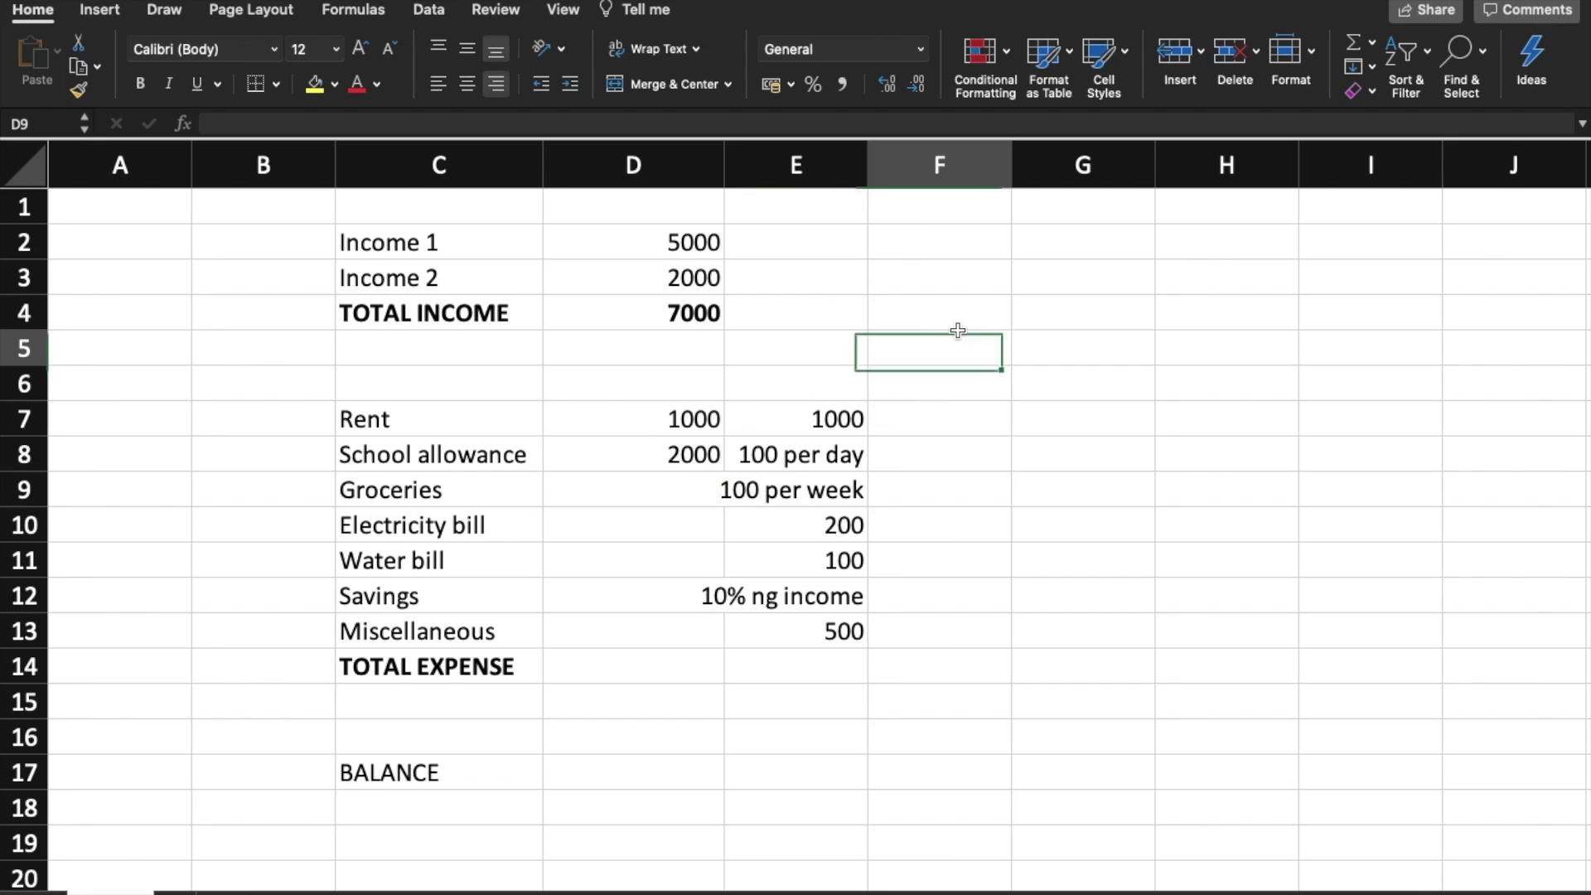
left_click_drag(868, 156, 941, 156)
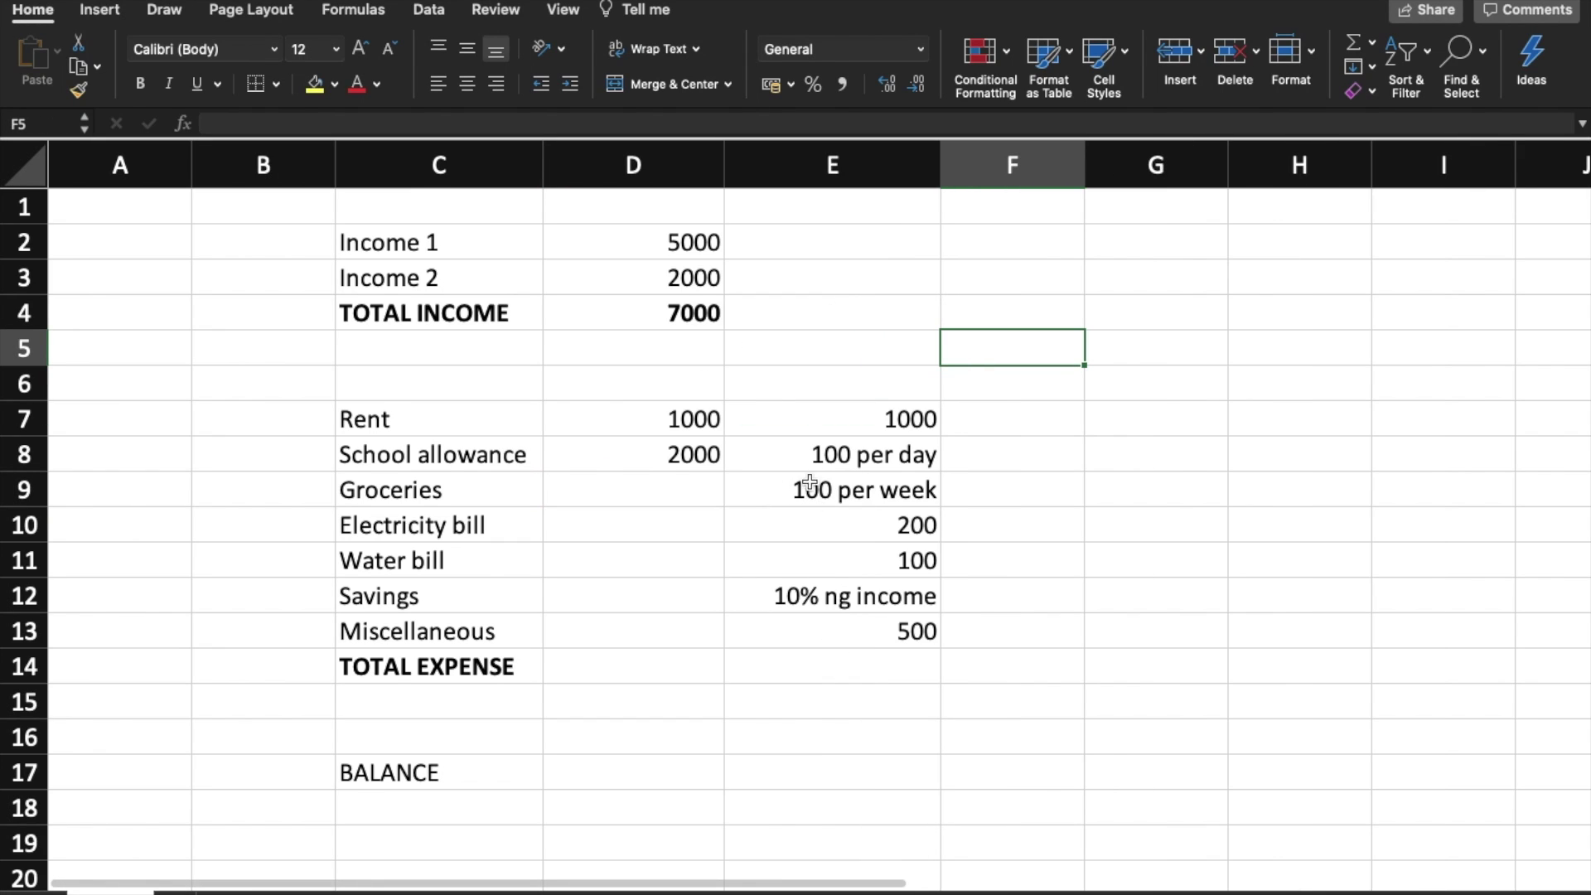
- Compute Groceries in D9 as =100*4
left_click(874, 488)
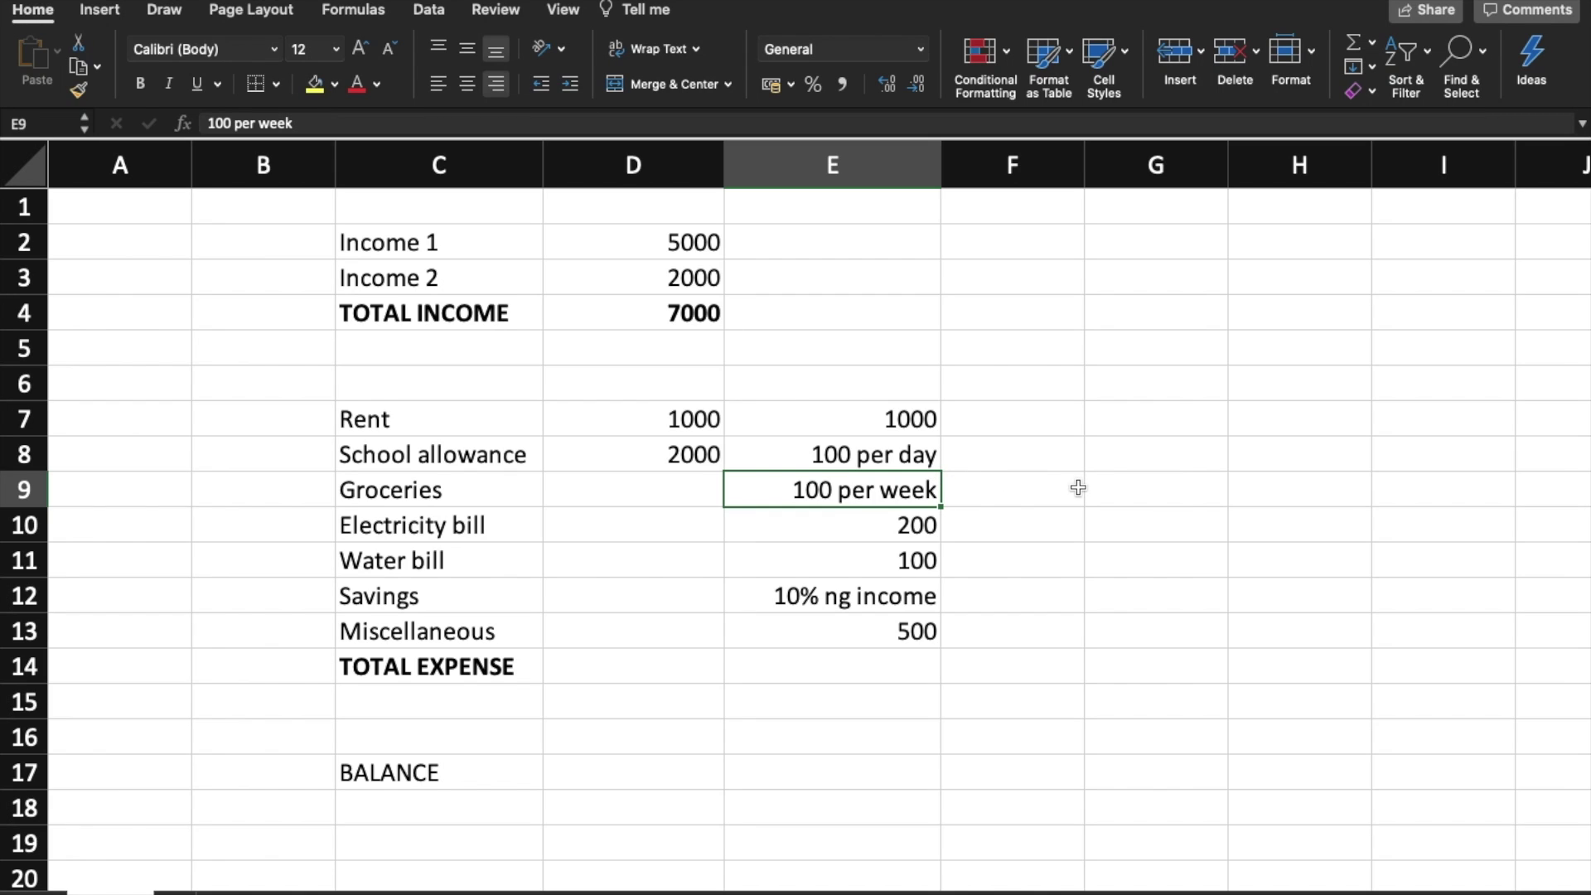
left_click(623, 497)
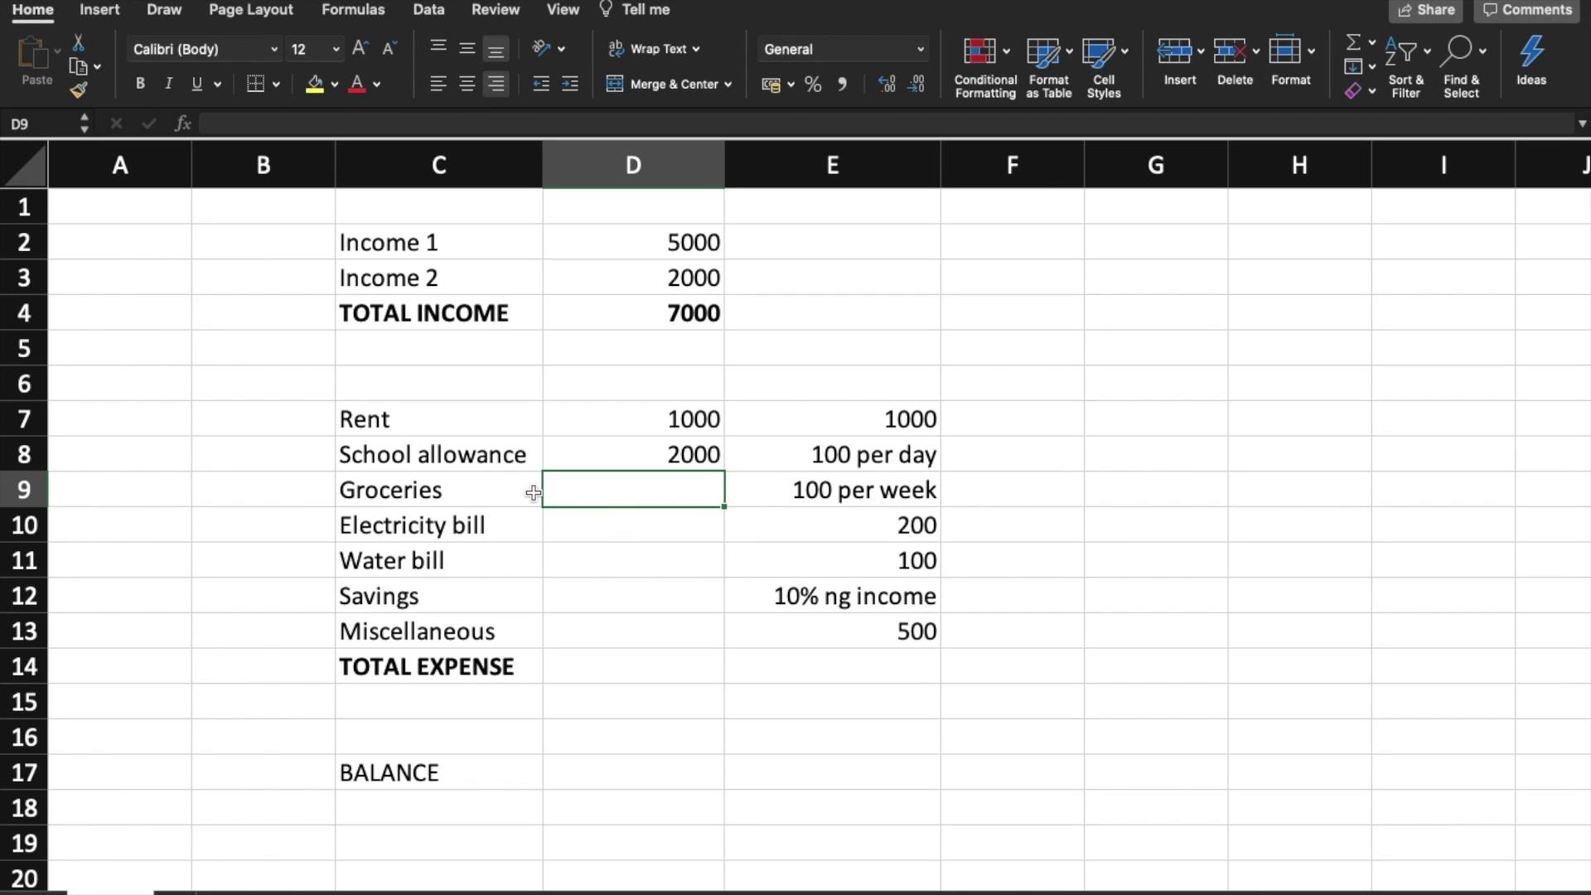
type("=")
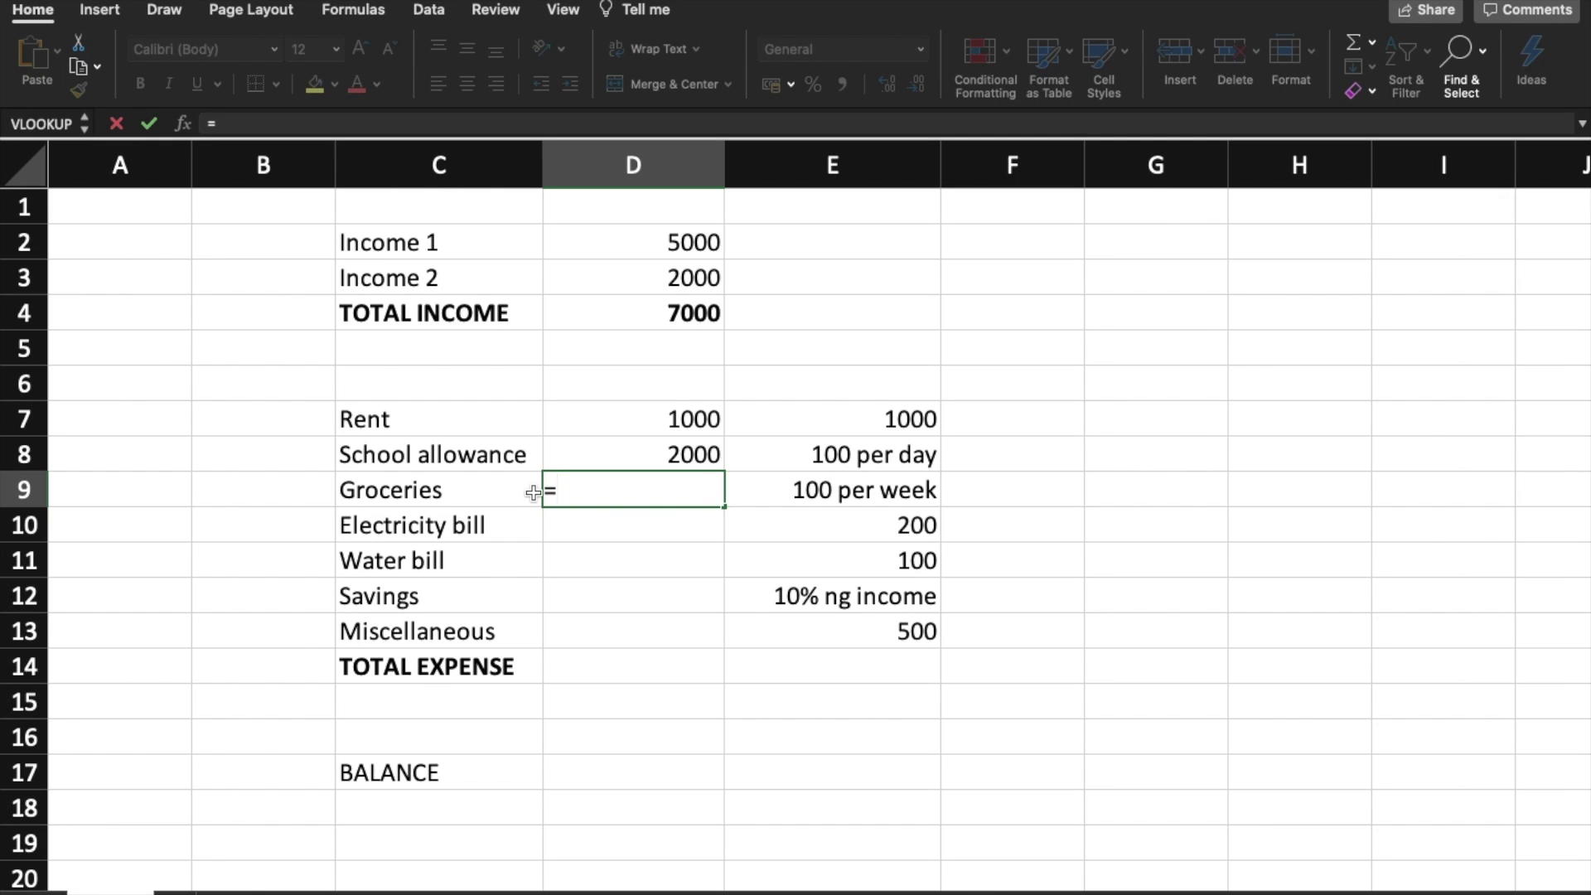
type("100*4")
key("Return")
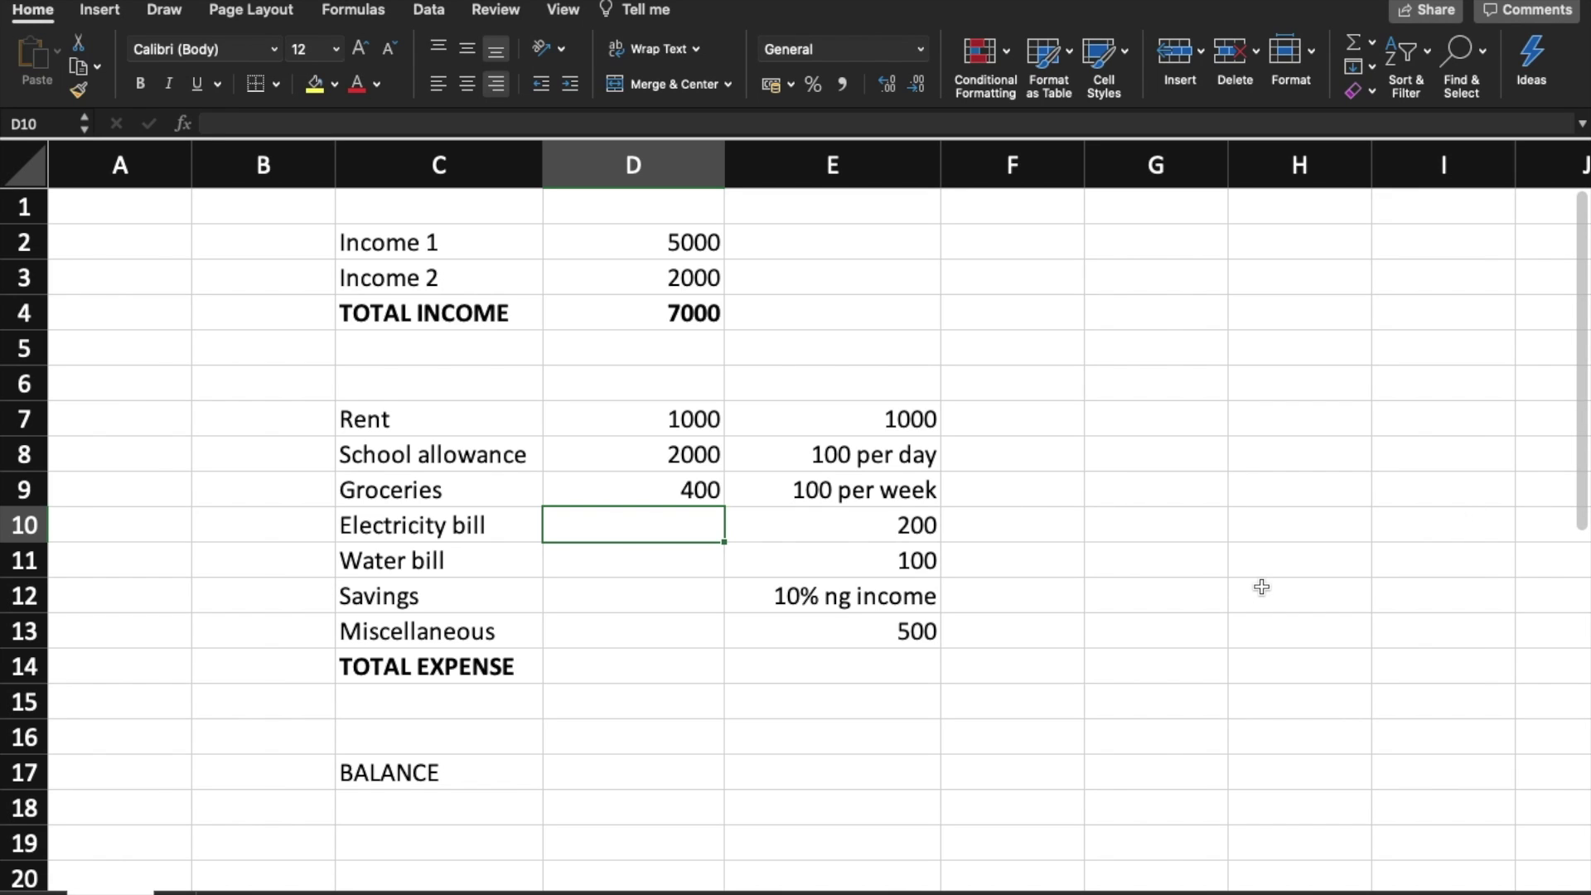
- Enter 200 for Electricity bill and 100 for Water bill
type("200")
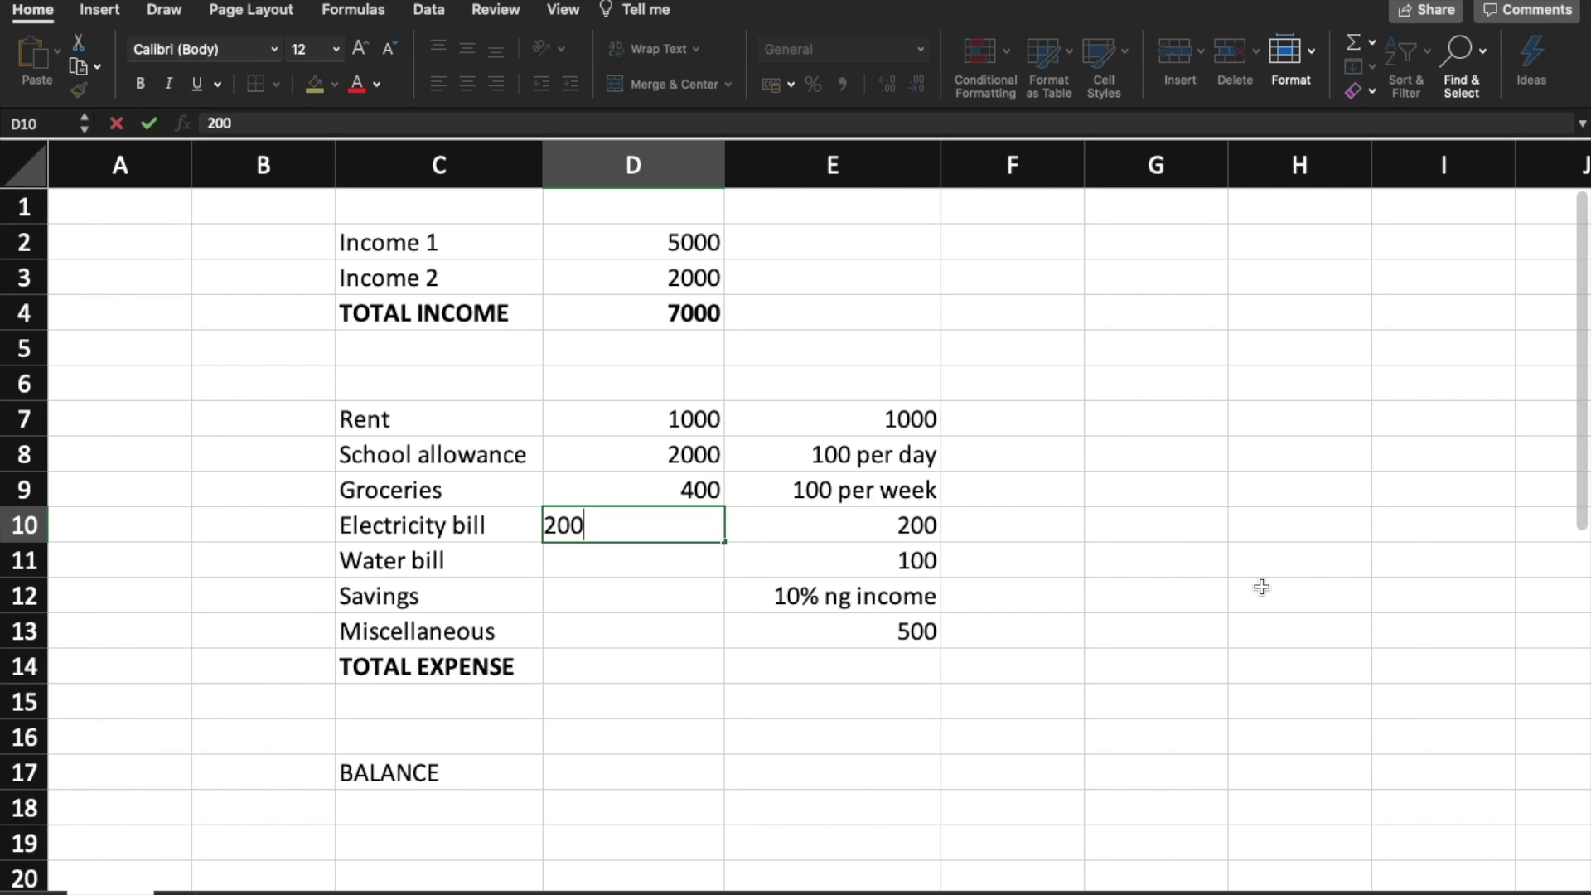
key("Return")
type("100")
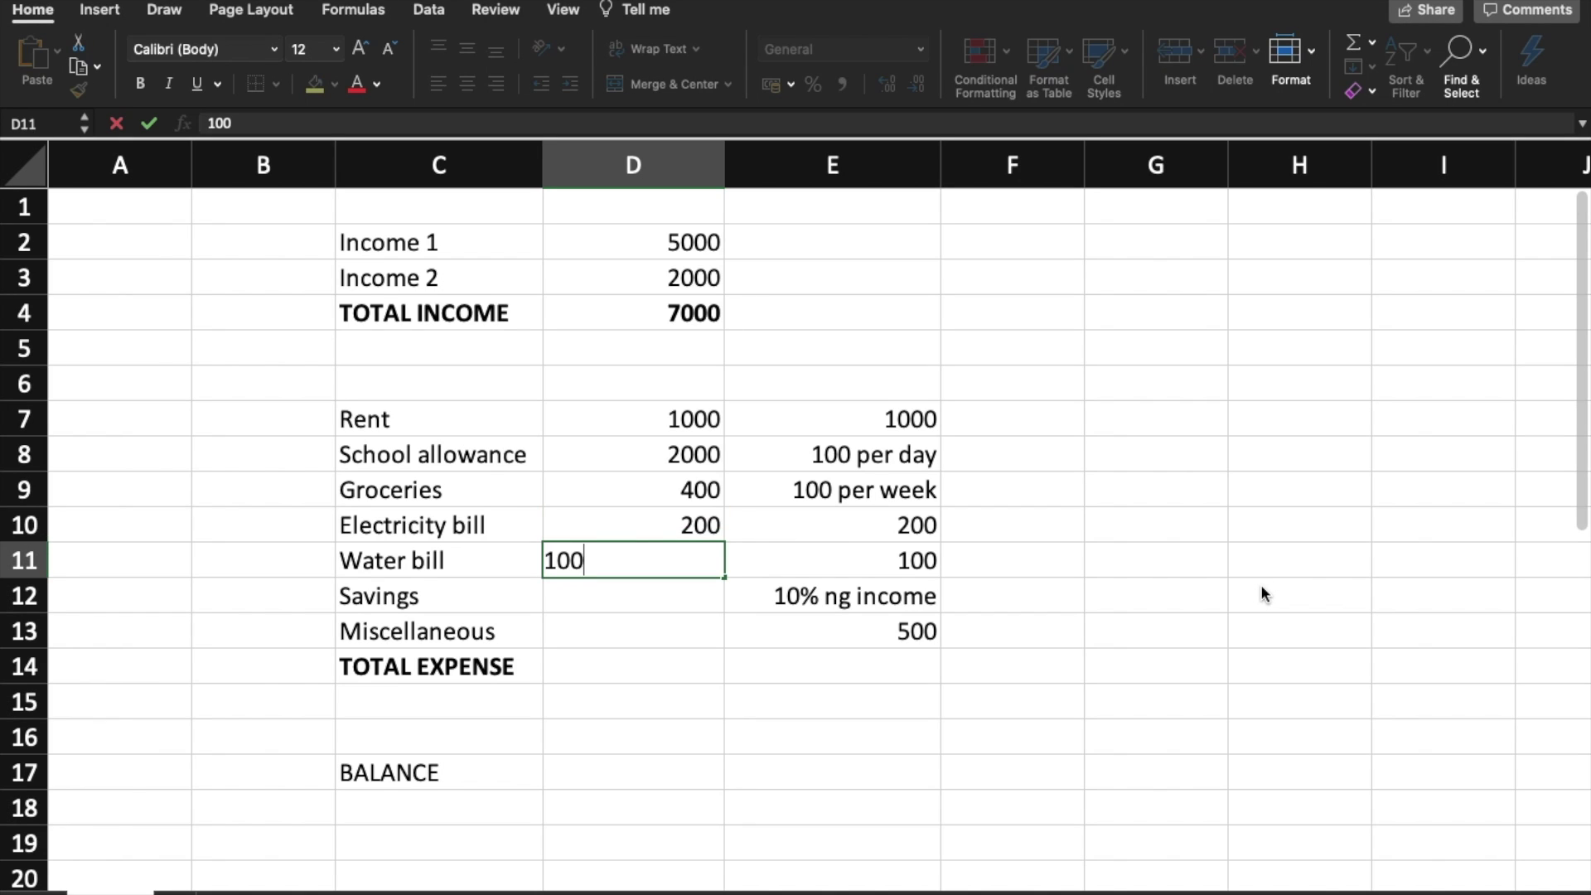
key("Return")
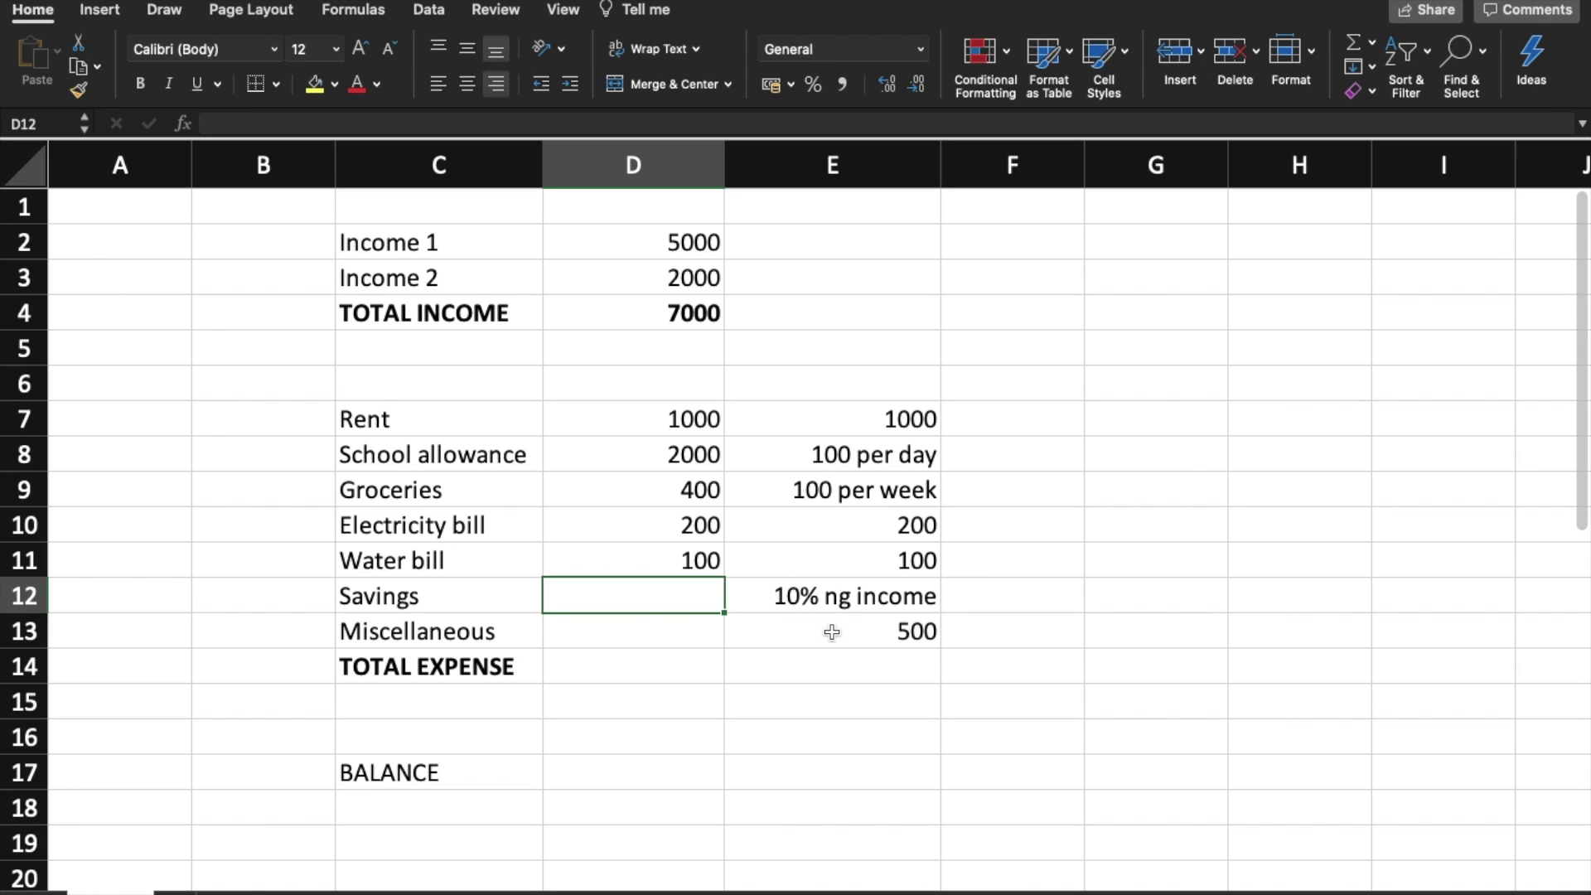
- Check the savings note and begin a formula in Savings cell D12
left_click(944, 598)
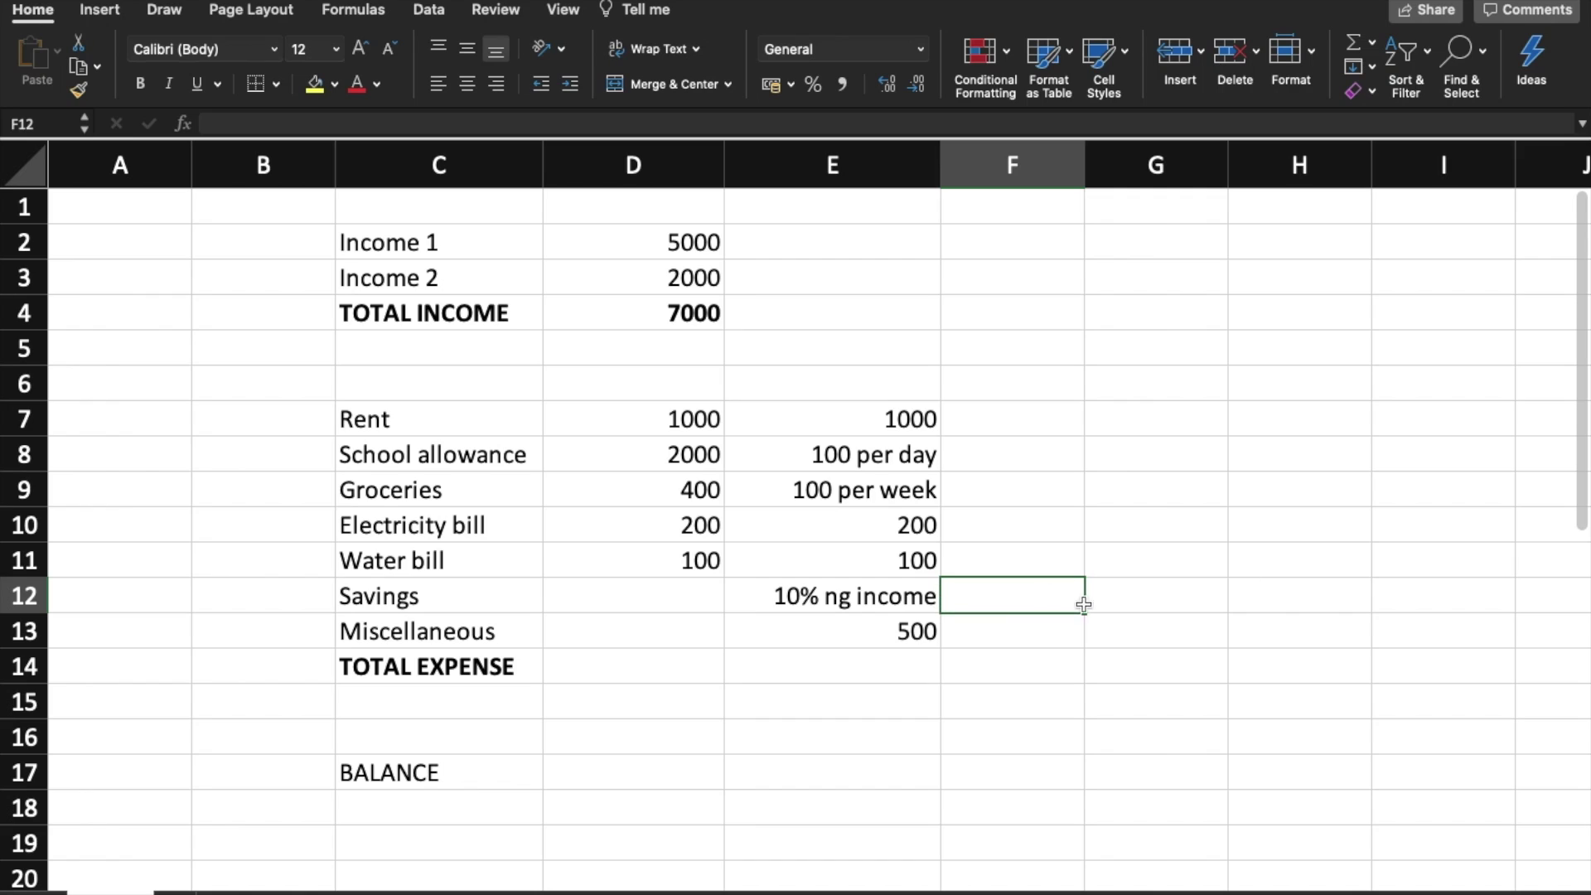
left_click(926, 596)
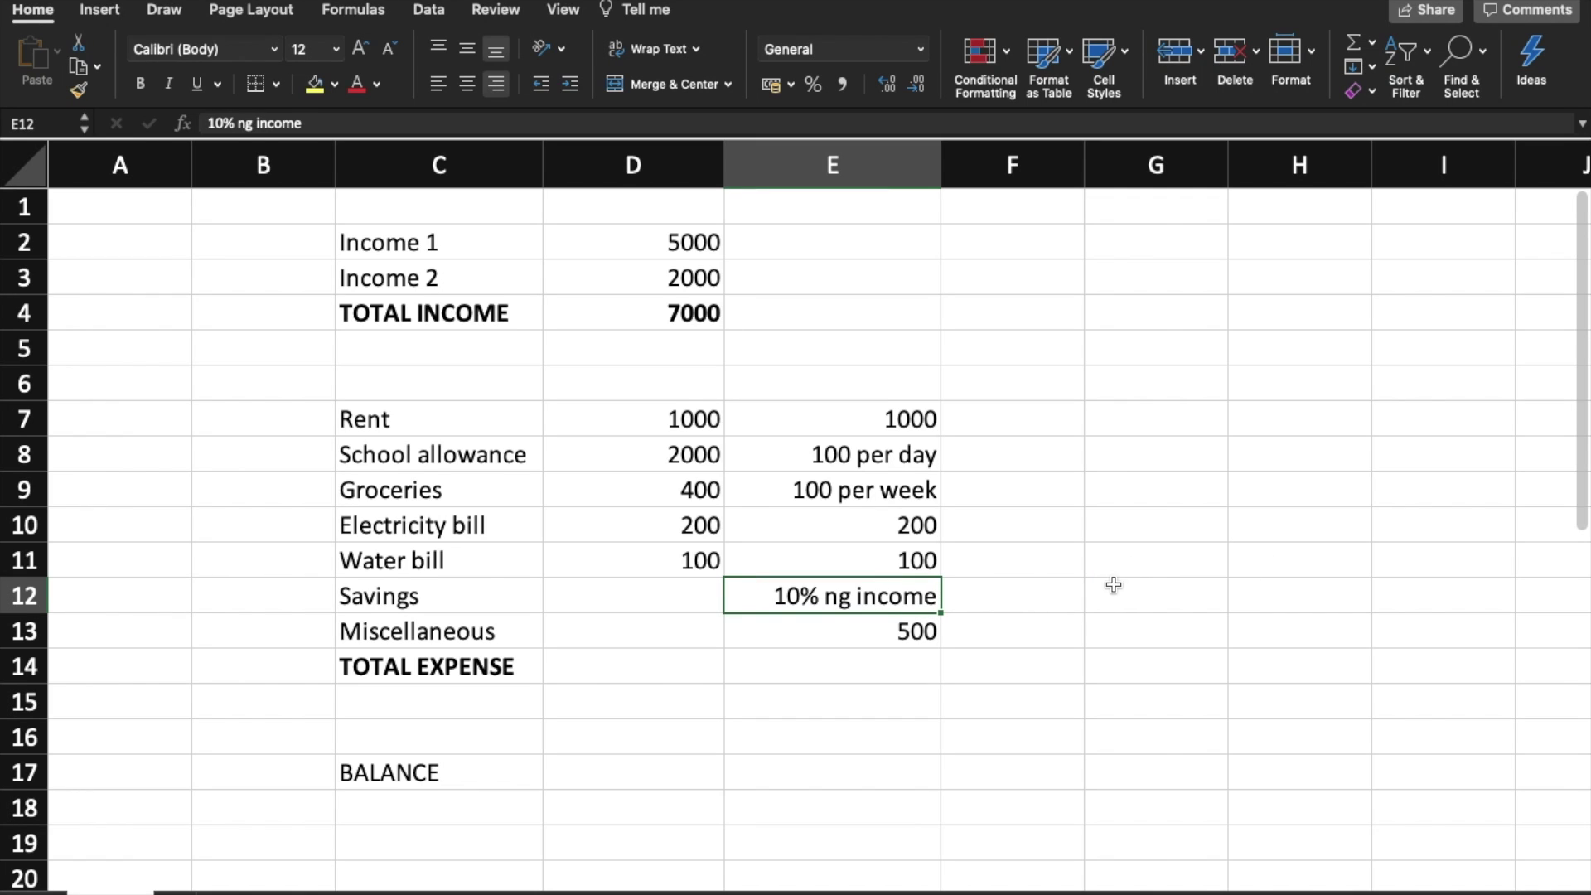
left_click(1054, 605)
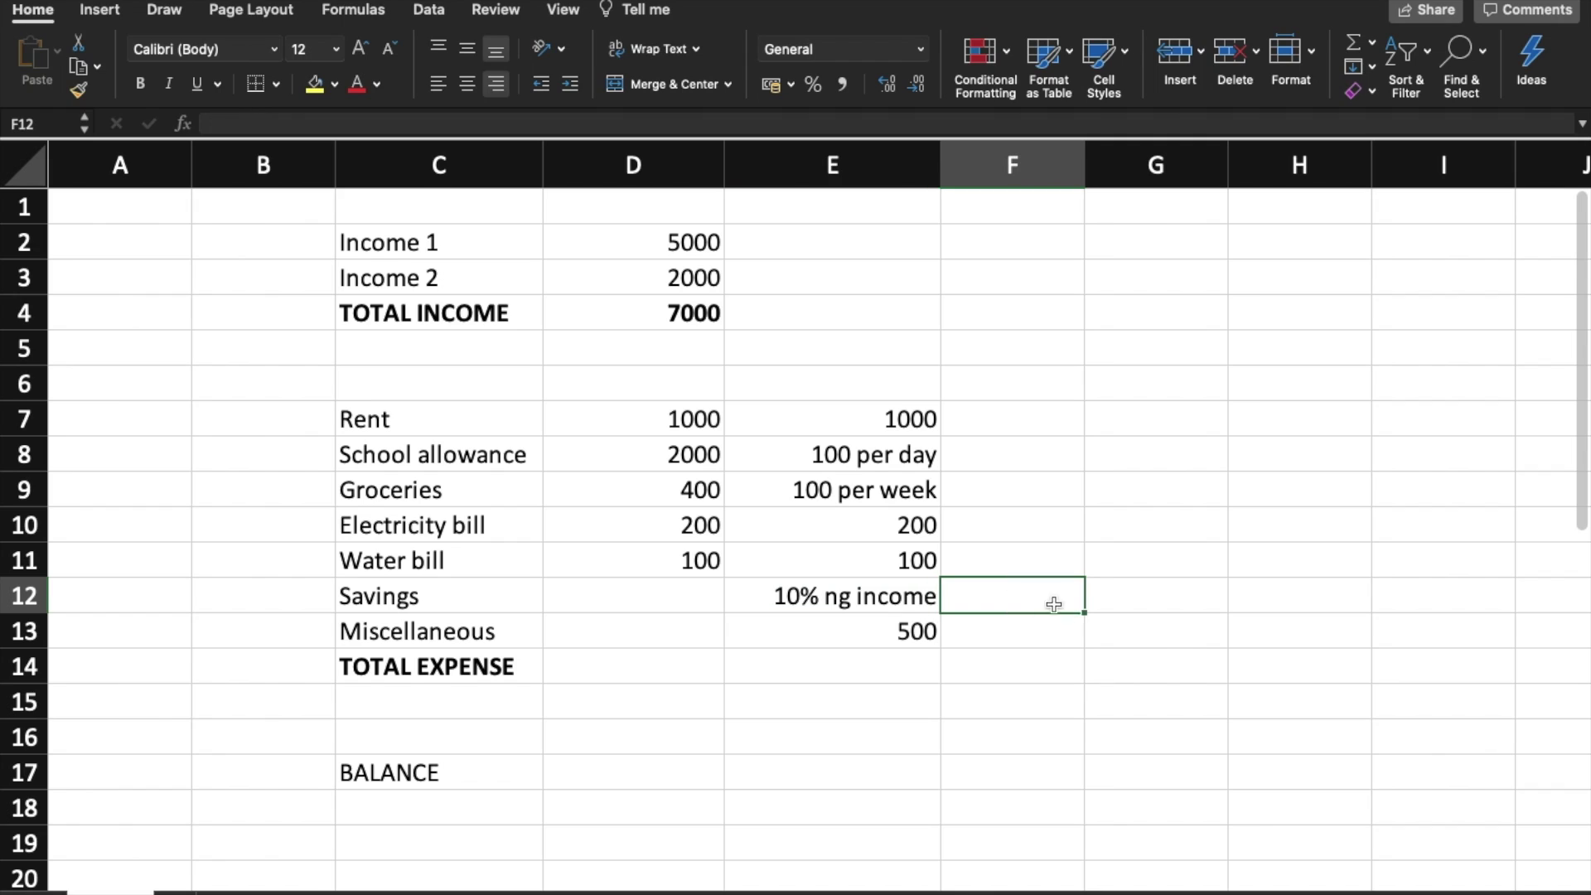
key("Down")
key("Down")
key("Down")
key("Down")
key("Down")
key("Right")
left_click(639, 601)
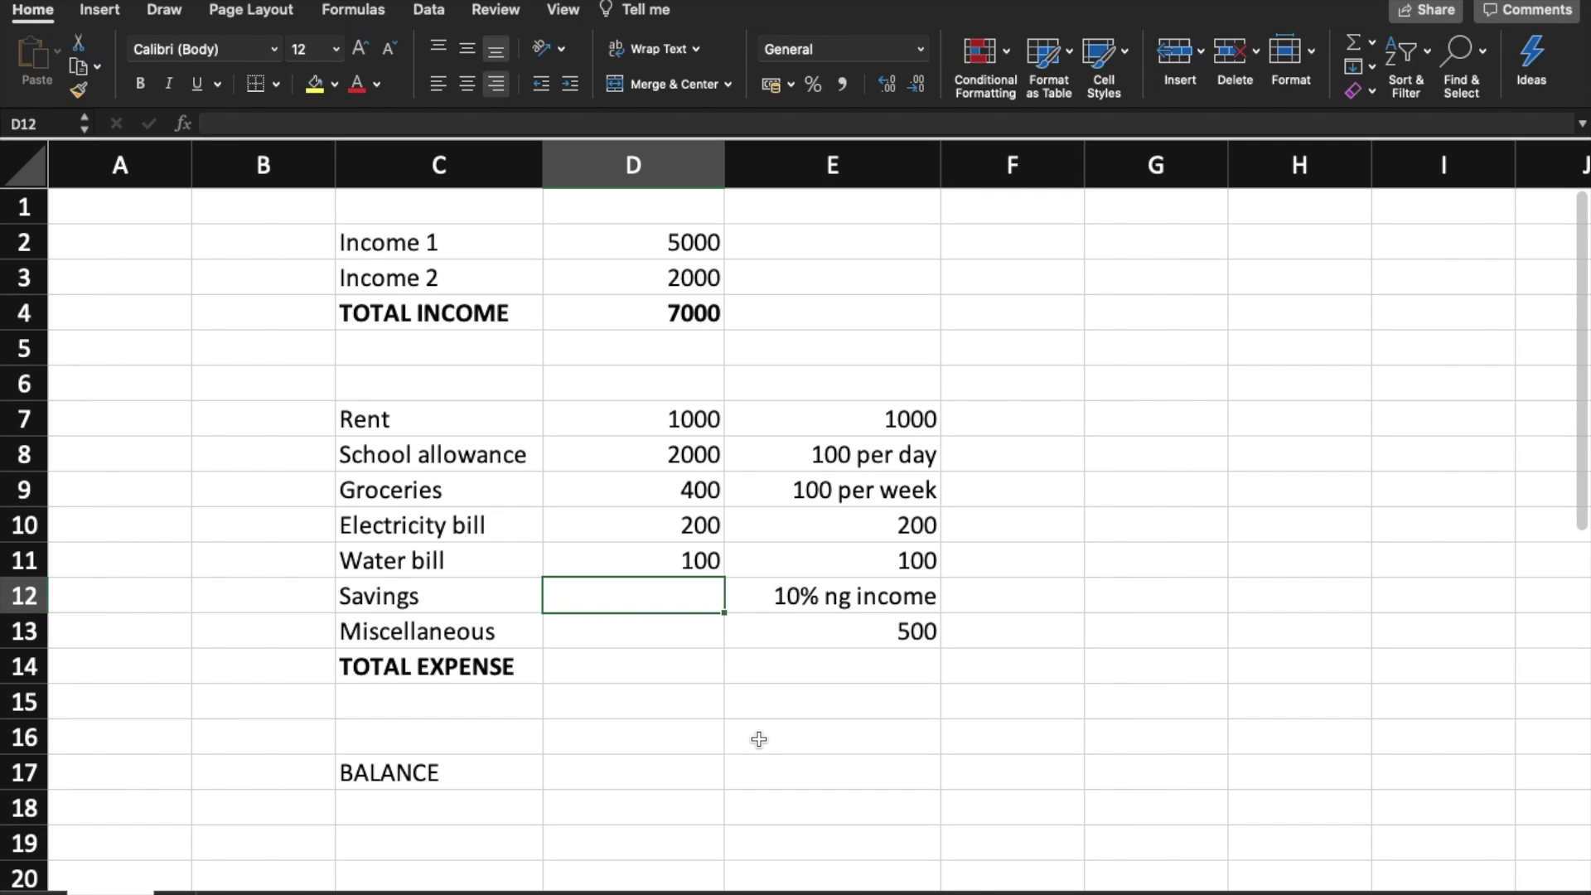
type("=")
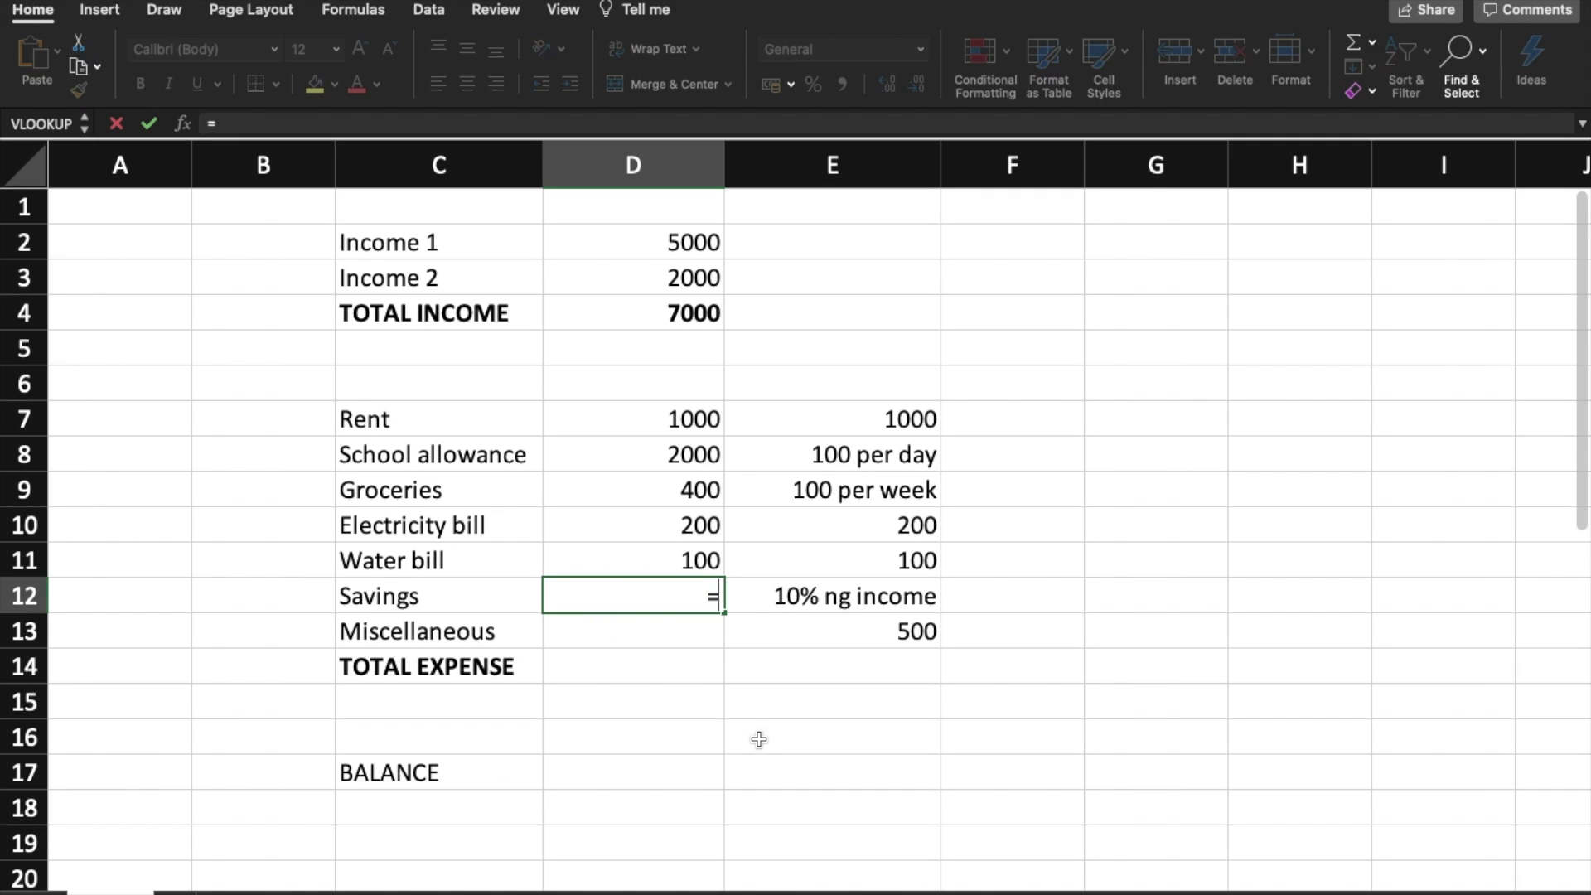
- Complete D12's formula as D4*10% so Savings shows 700
left_click(662, 311)
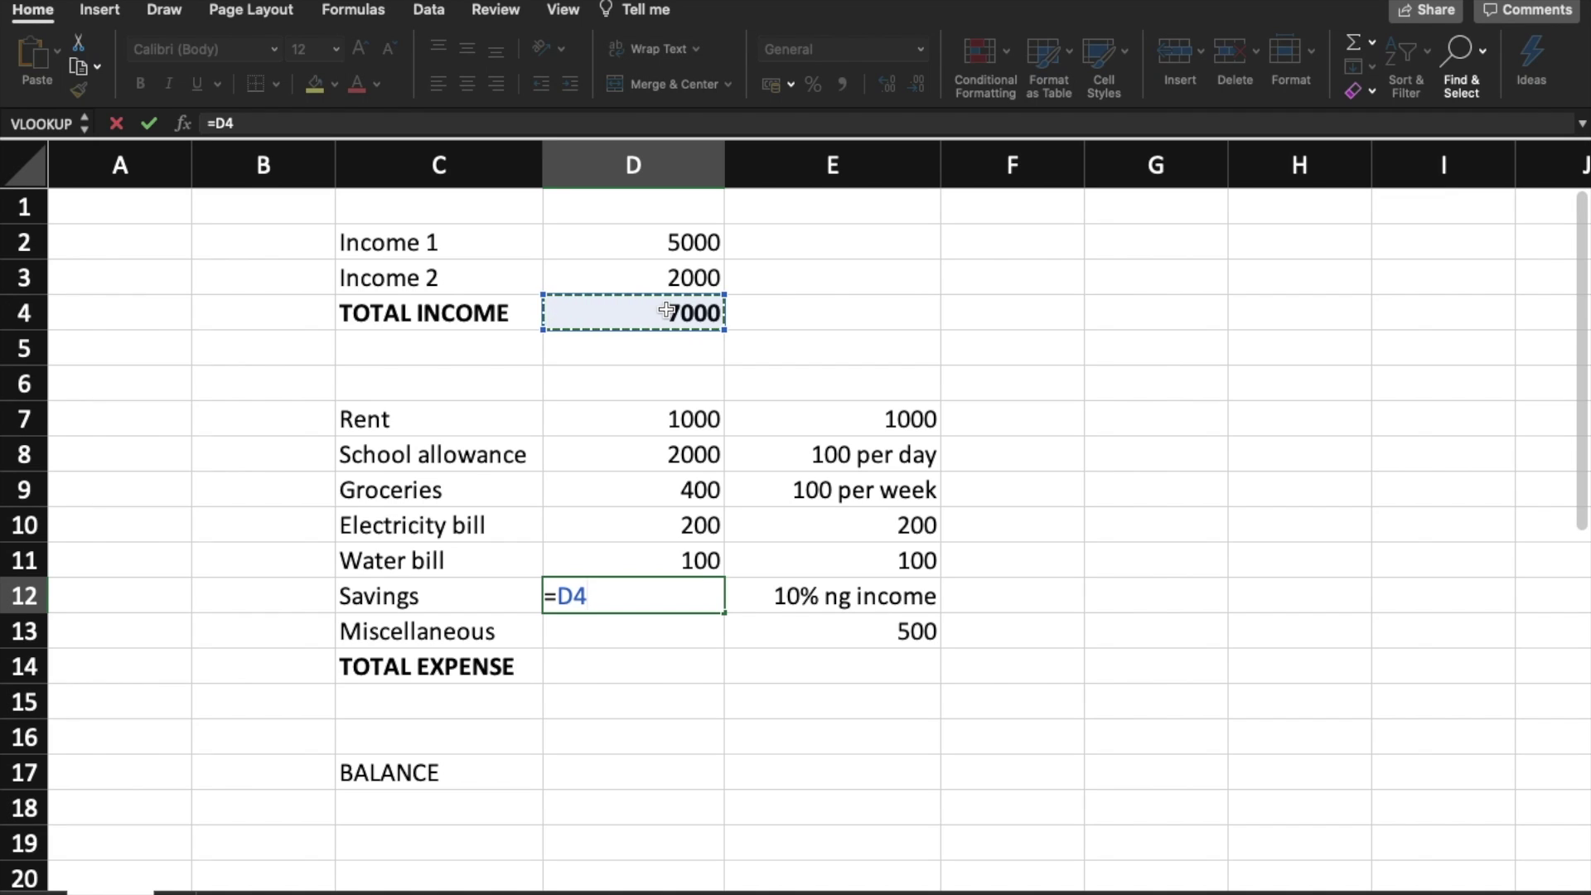
type("*")
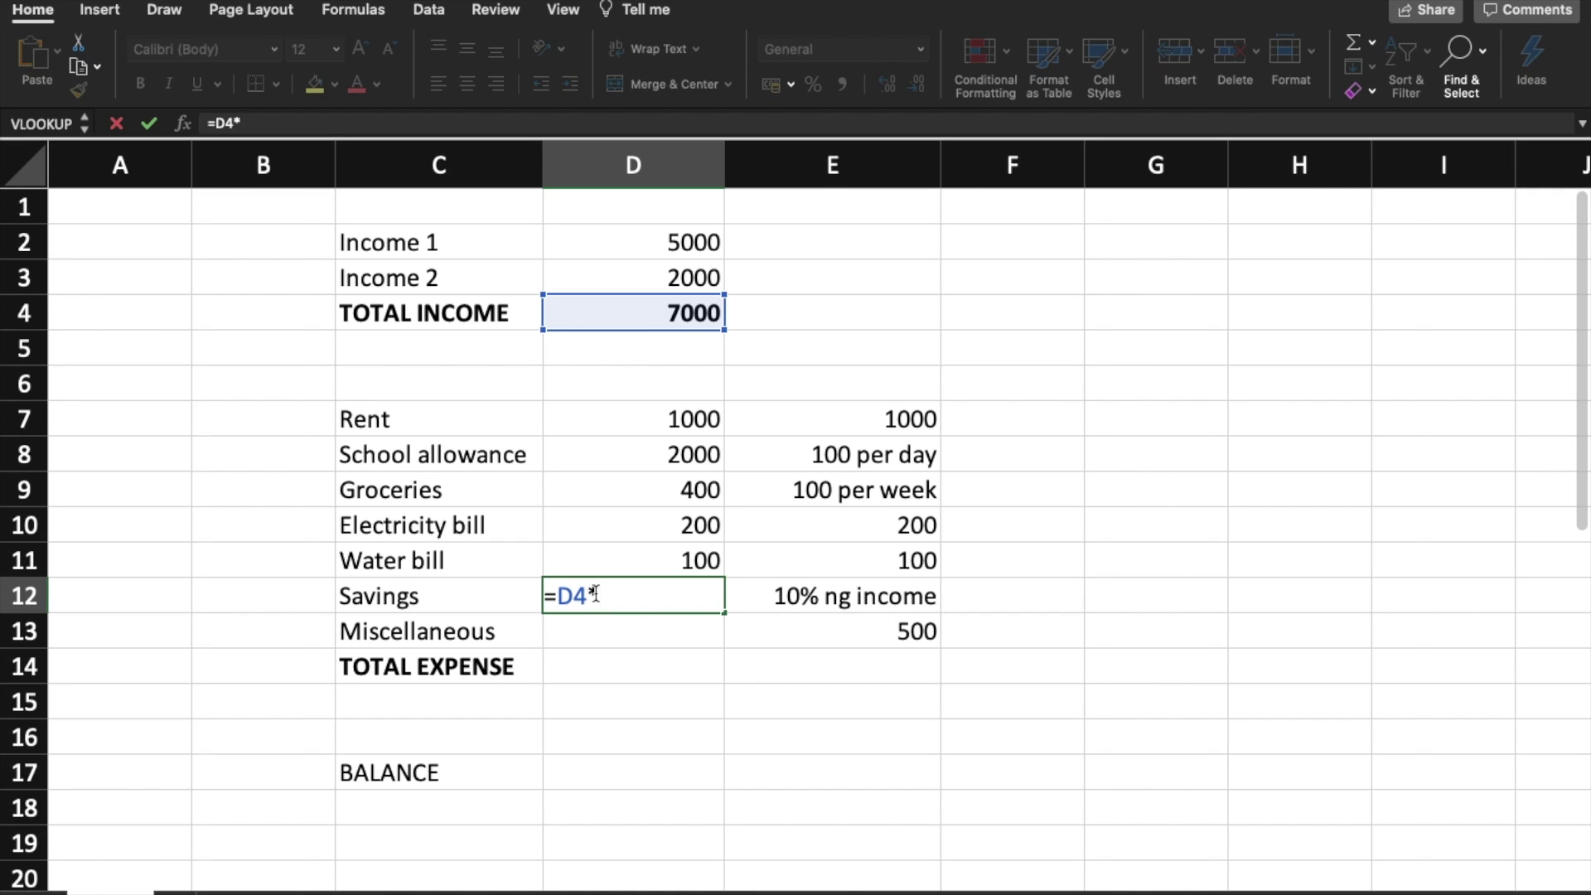
type("10%")
left_click_drag(654, 597, 604, 597)
type(".1")
key("BackSpace")
key("BackSpace")
type("19%")
key("BackSpace")
key("BackSpace")
type("0%")
key("Return")
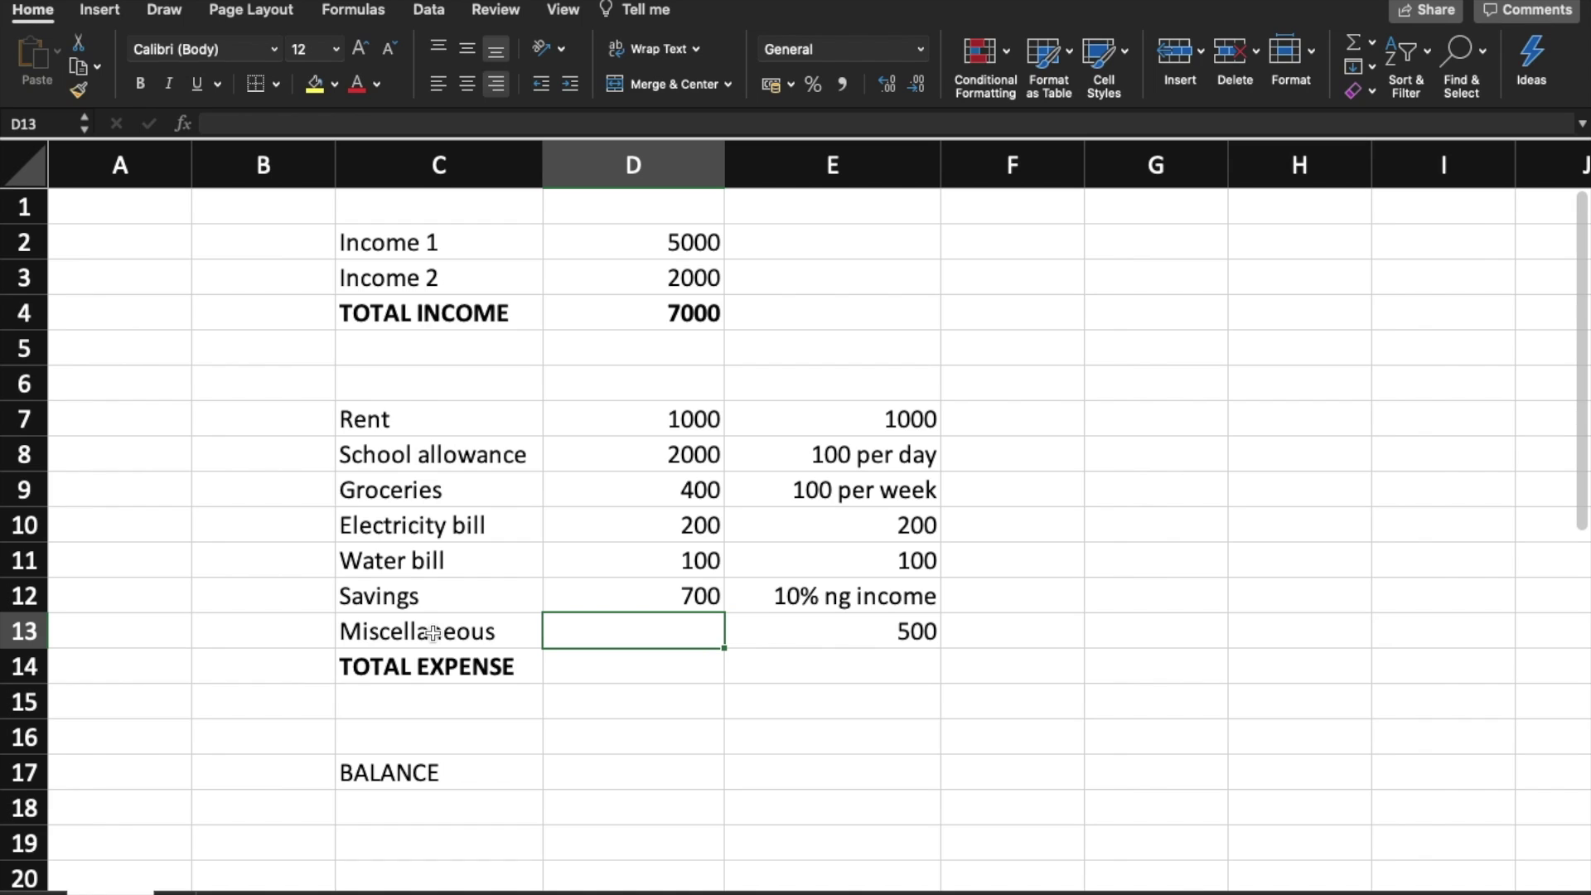
- Enter 500 as the Miscellaneous amount in D13
type("500")
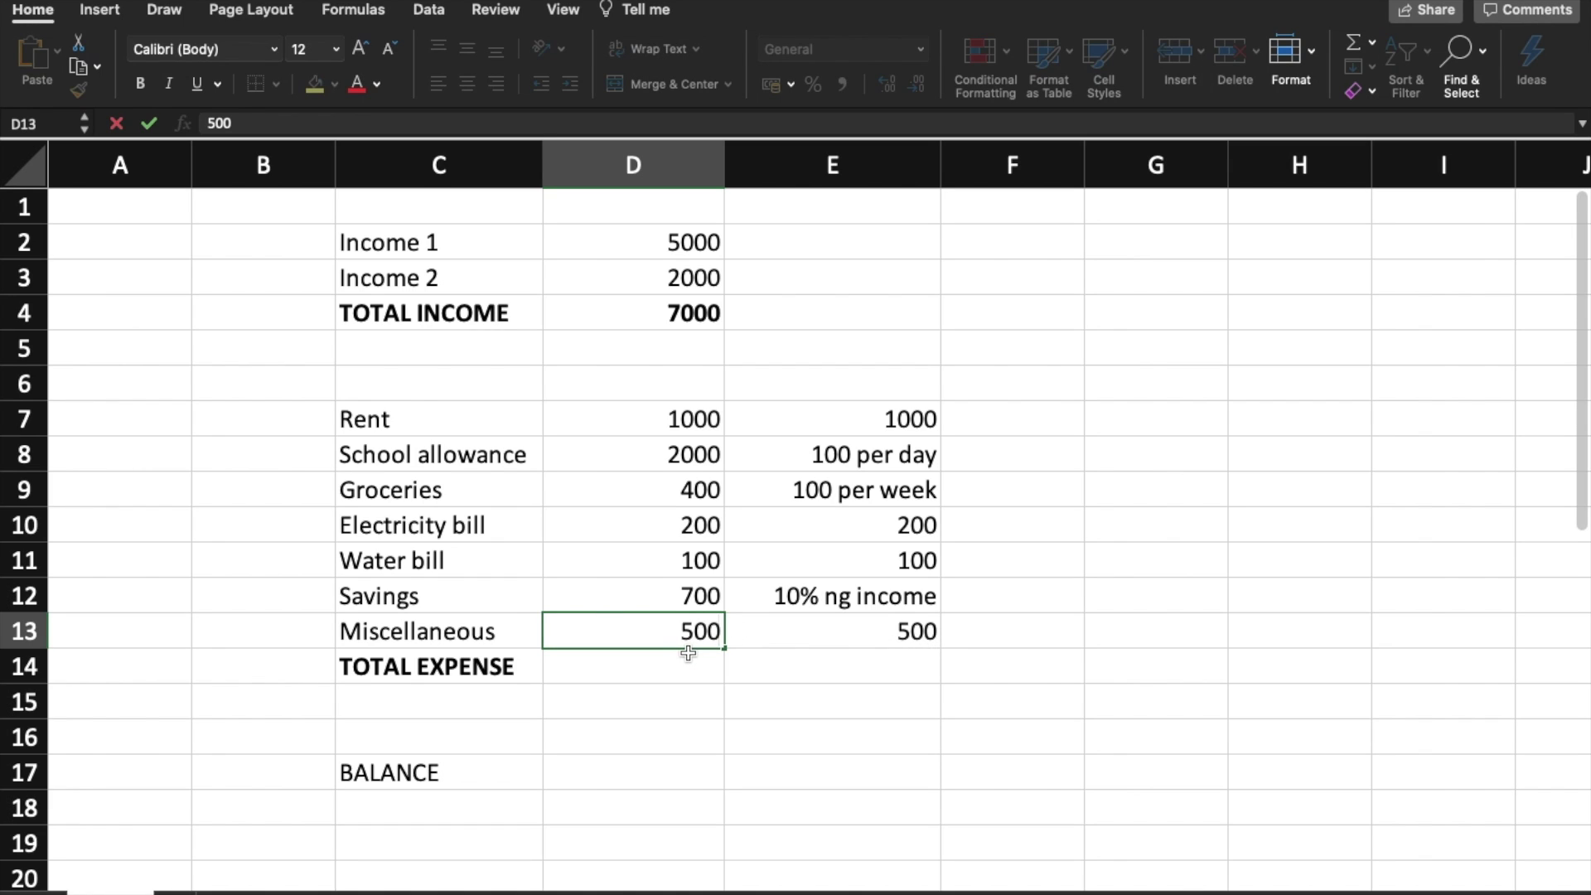
key("Return")
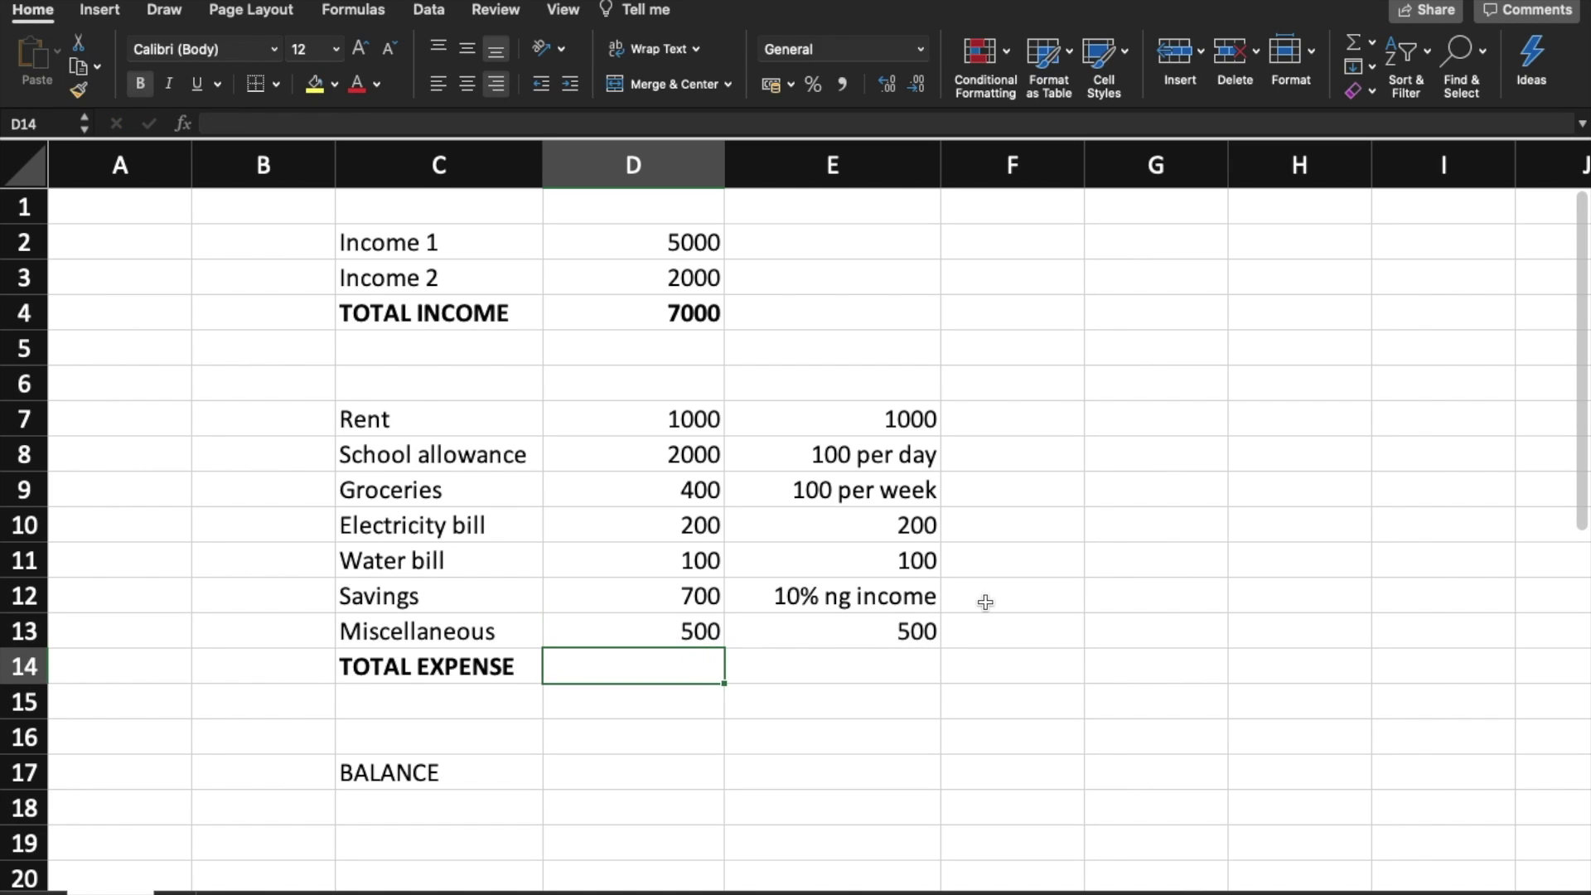
left_click(1019, 598)
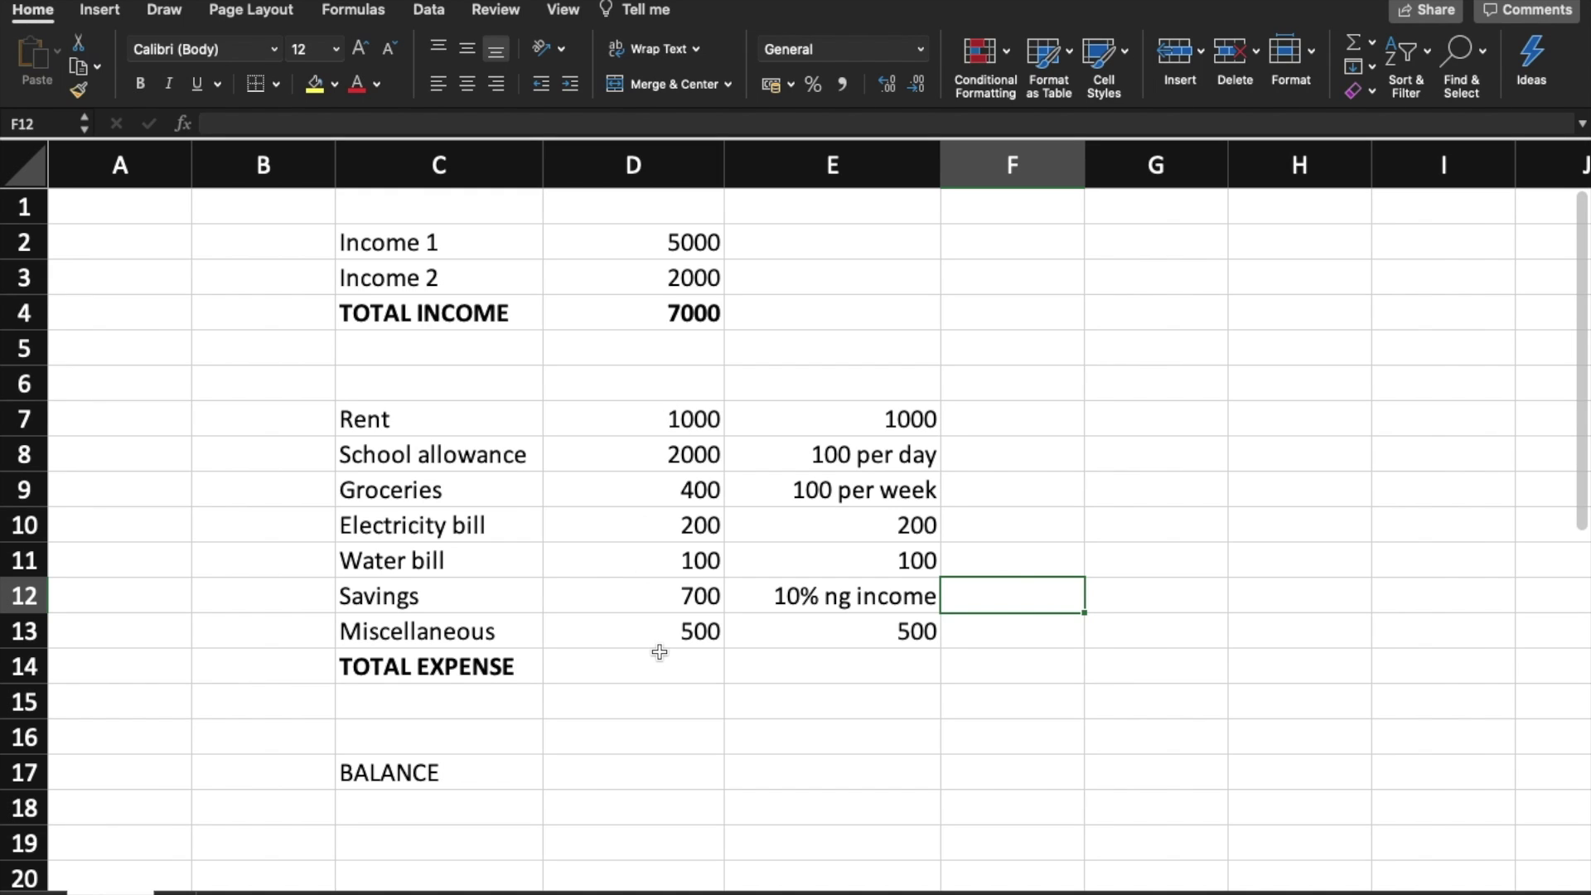
scroll(654, 644, "down", 1)
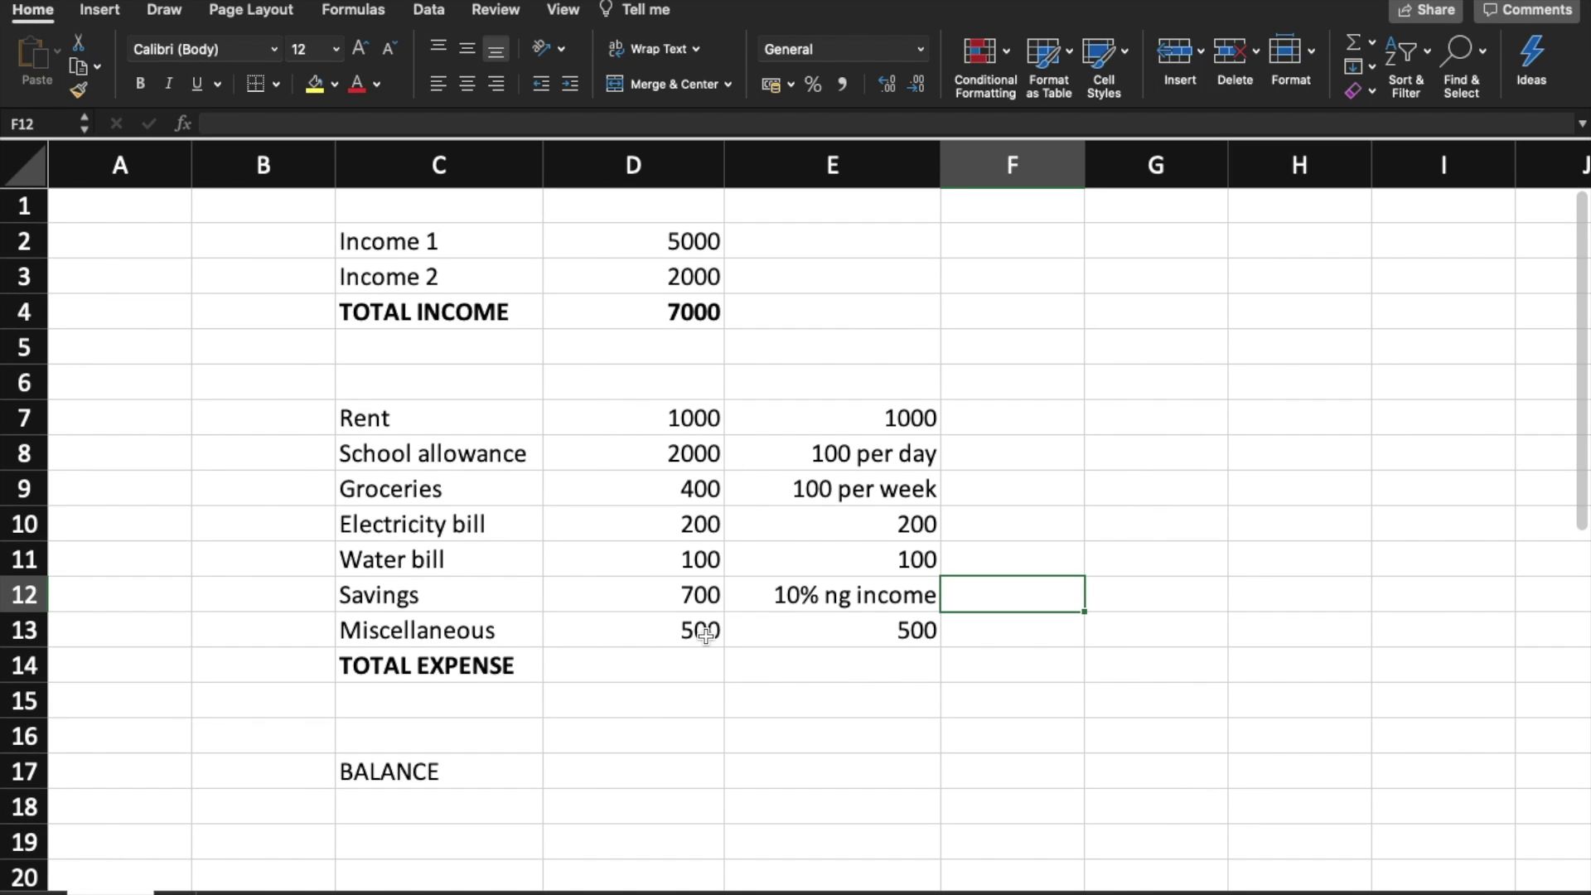
double_click(704, 313)
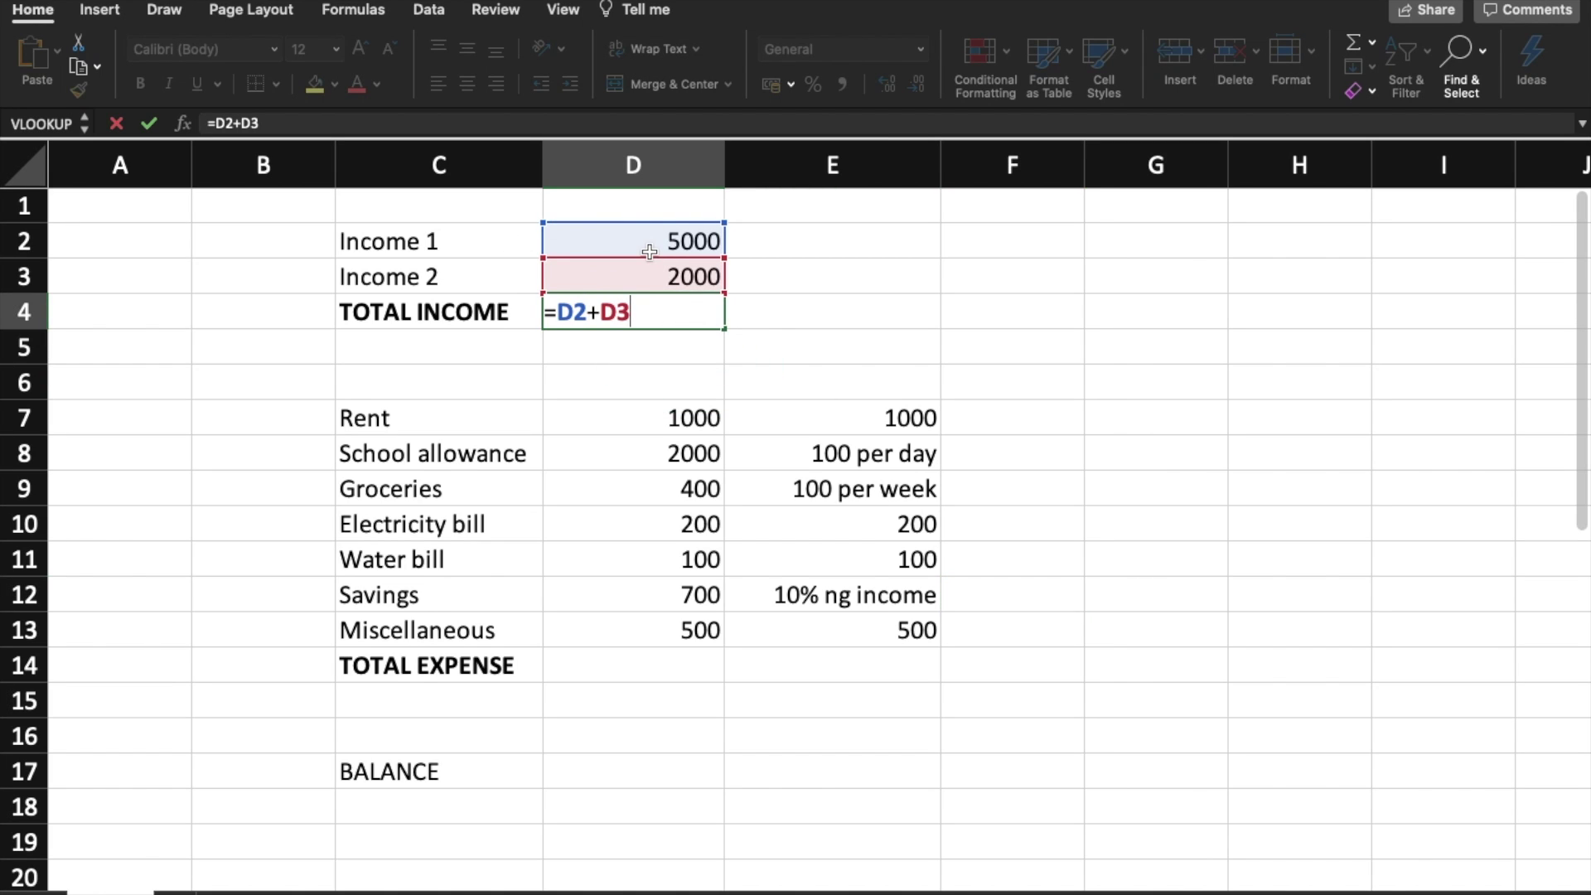
left_click(750, 378)
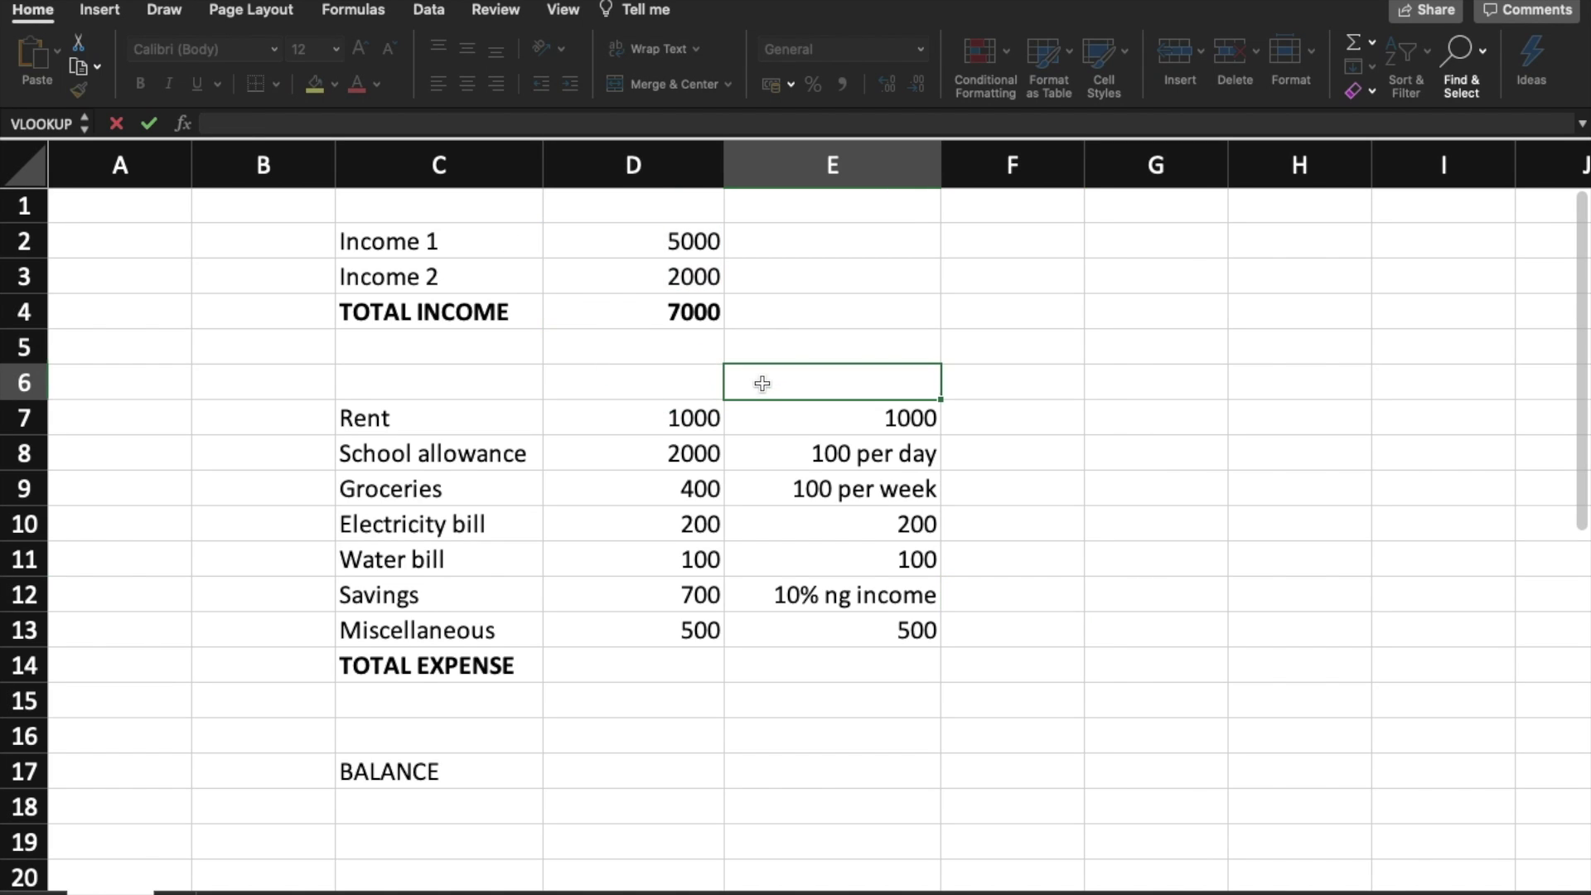
left_click(659, 673)
type("=")
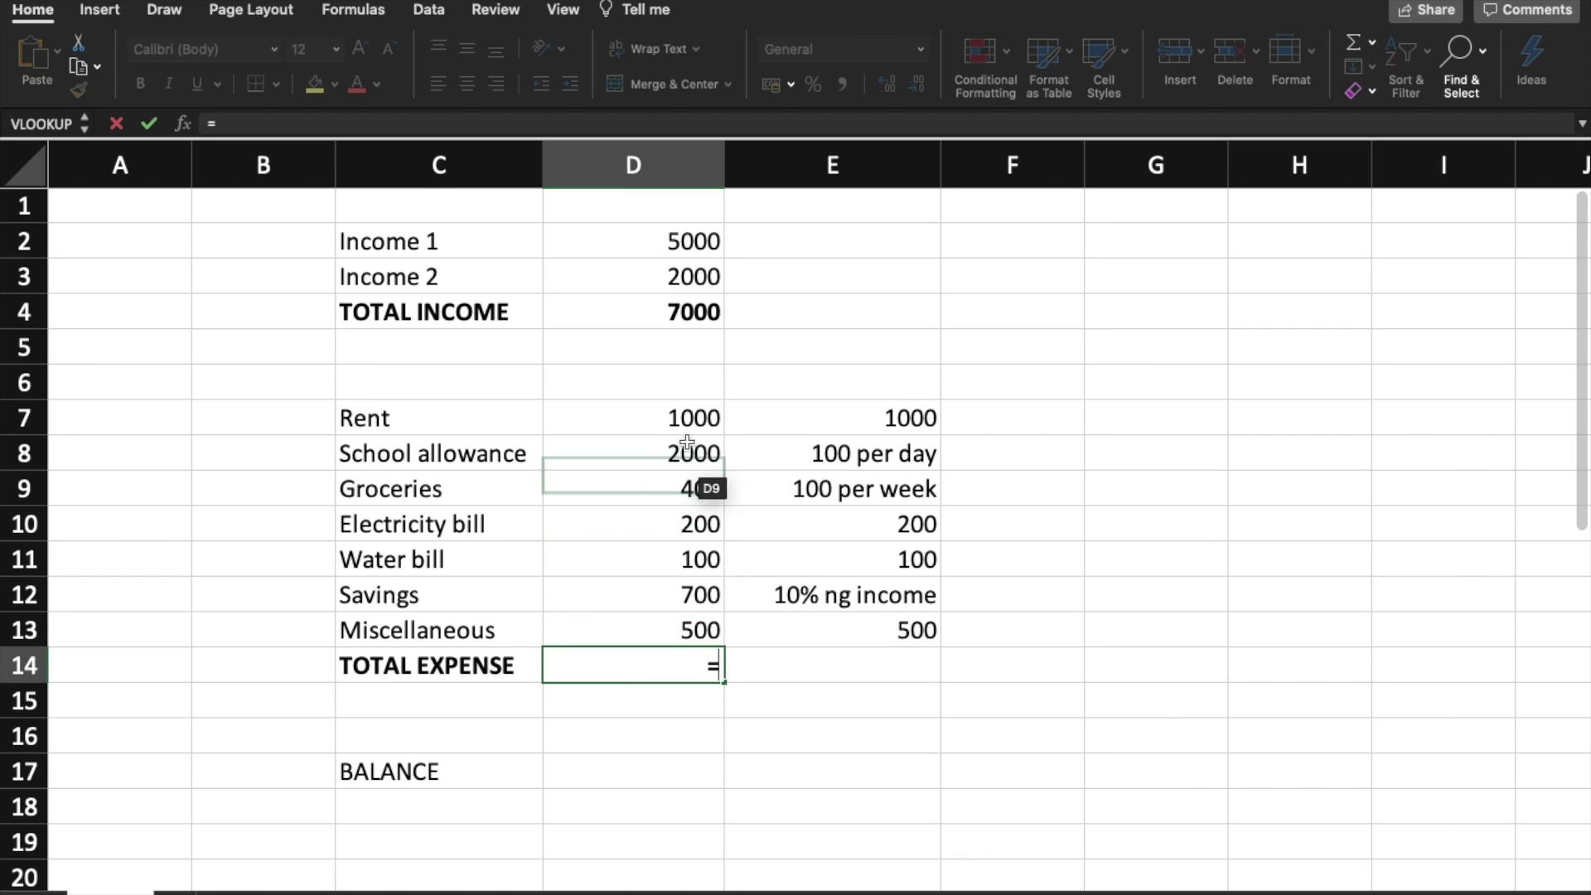
left_click(684, 417)
type("+")
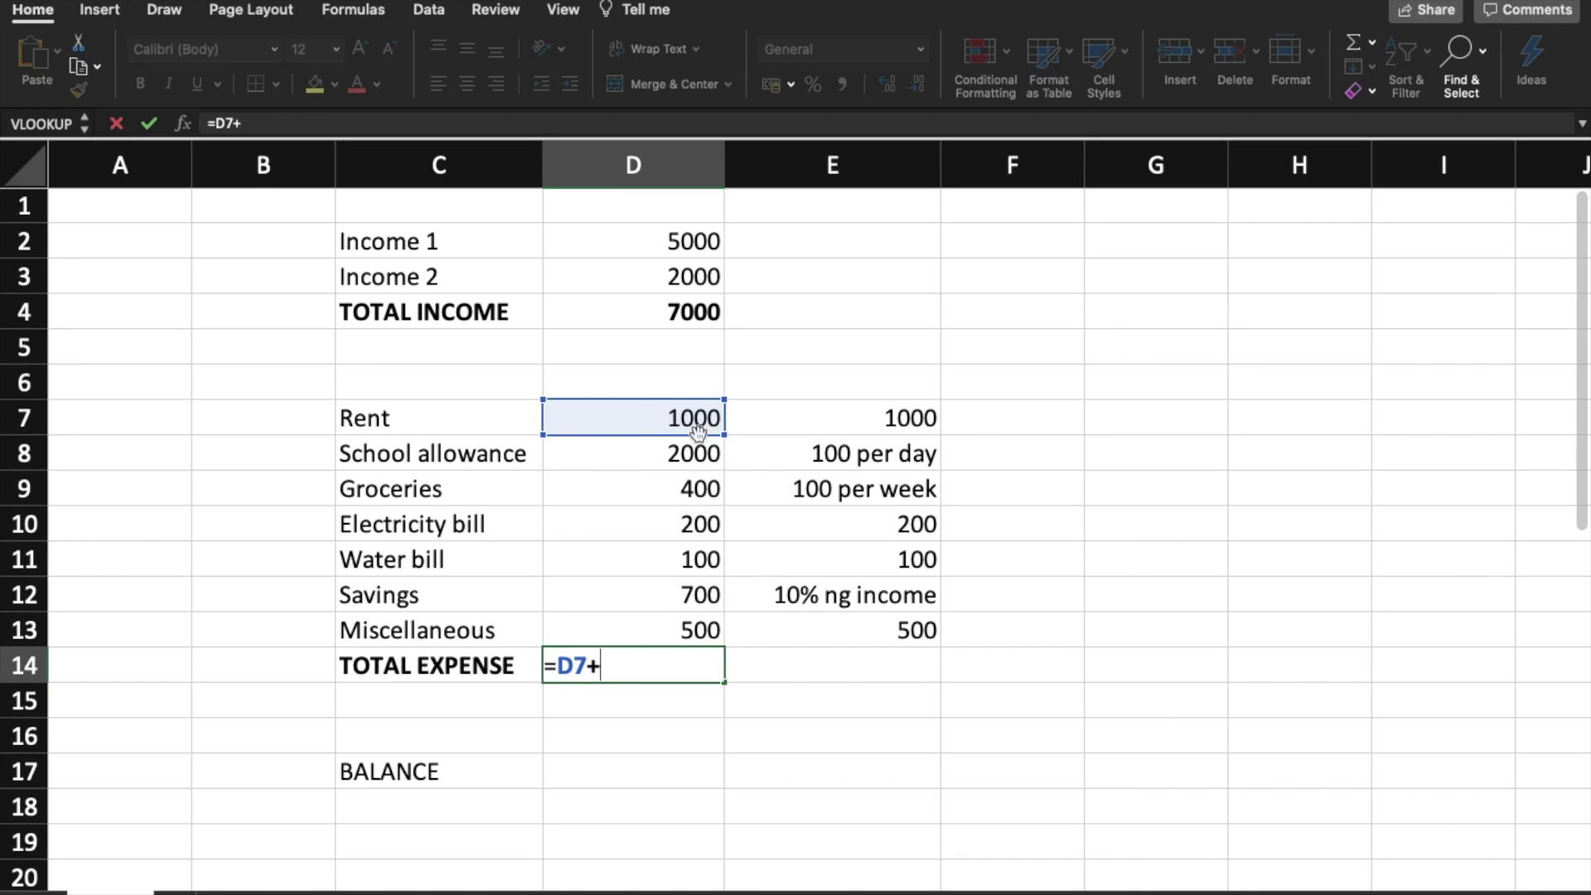
left_click(696, 453)
type("+")
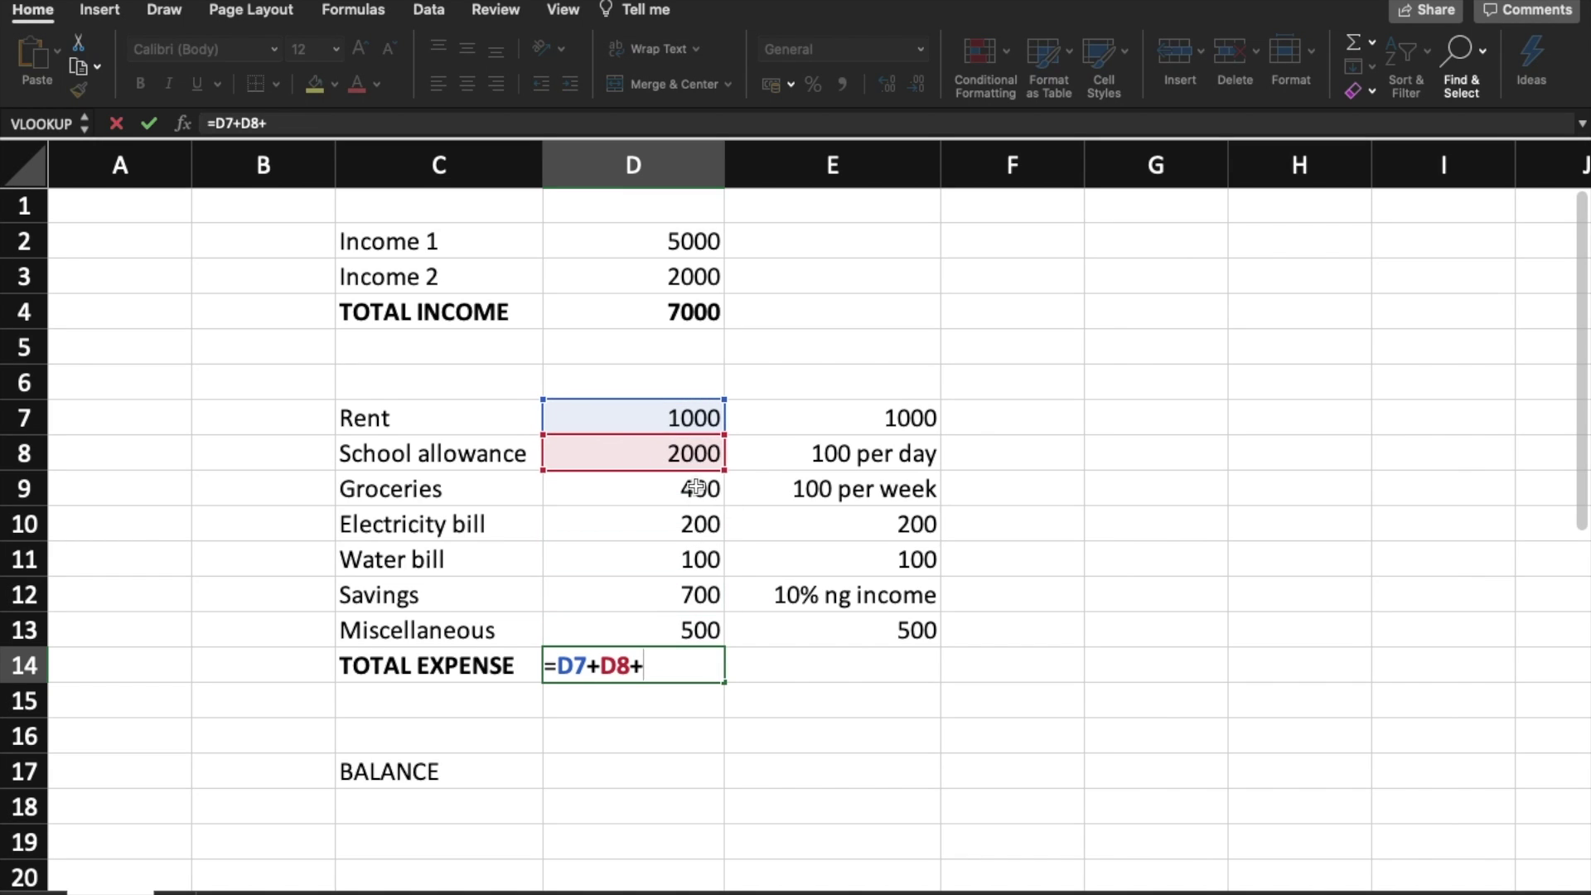
left_click(696, 488)
type("+")
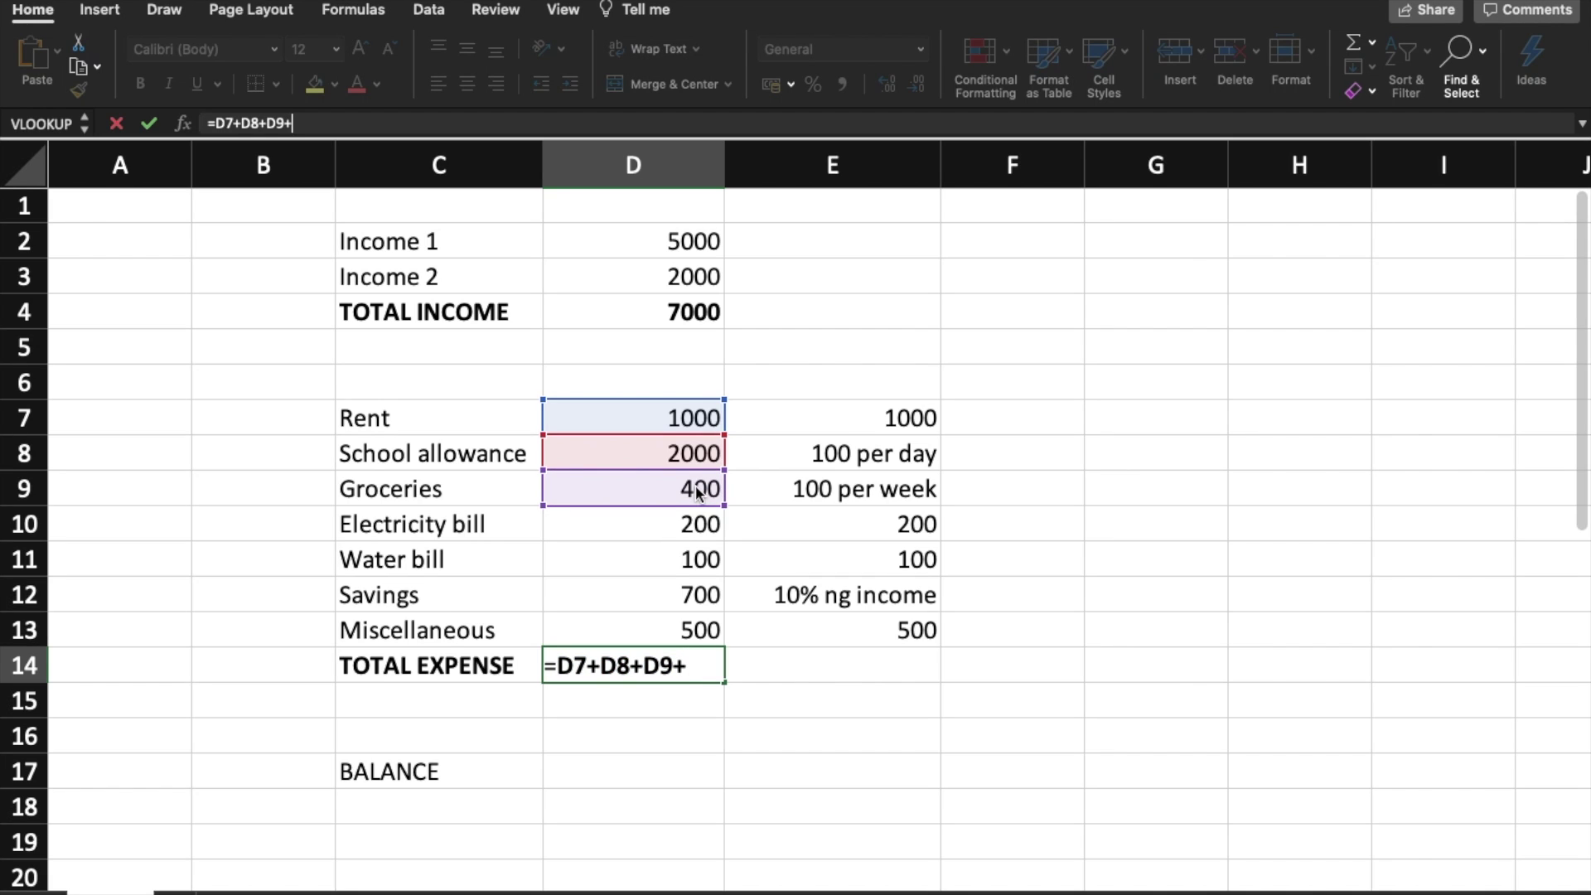
key("BackSpace")
key("BackSpace")
key("BackSpace")
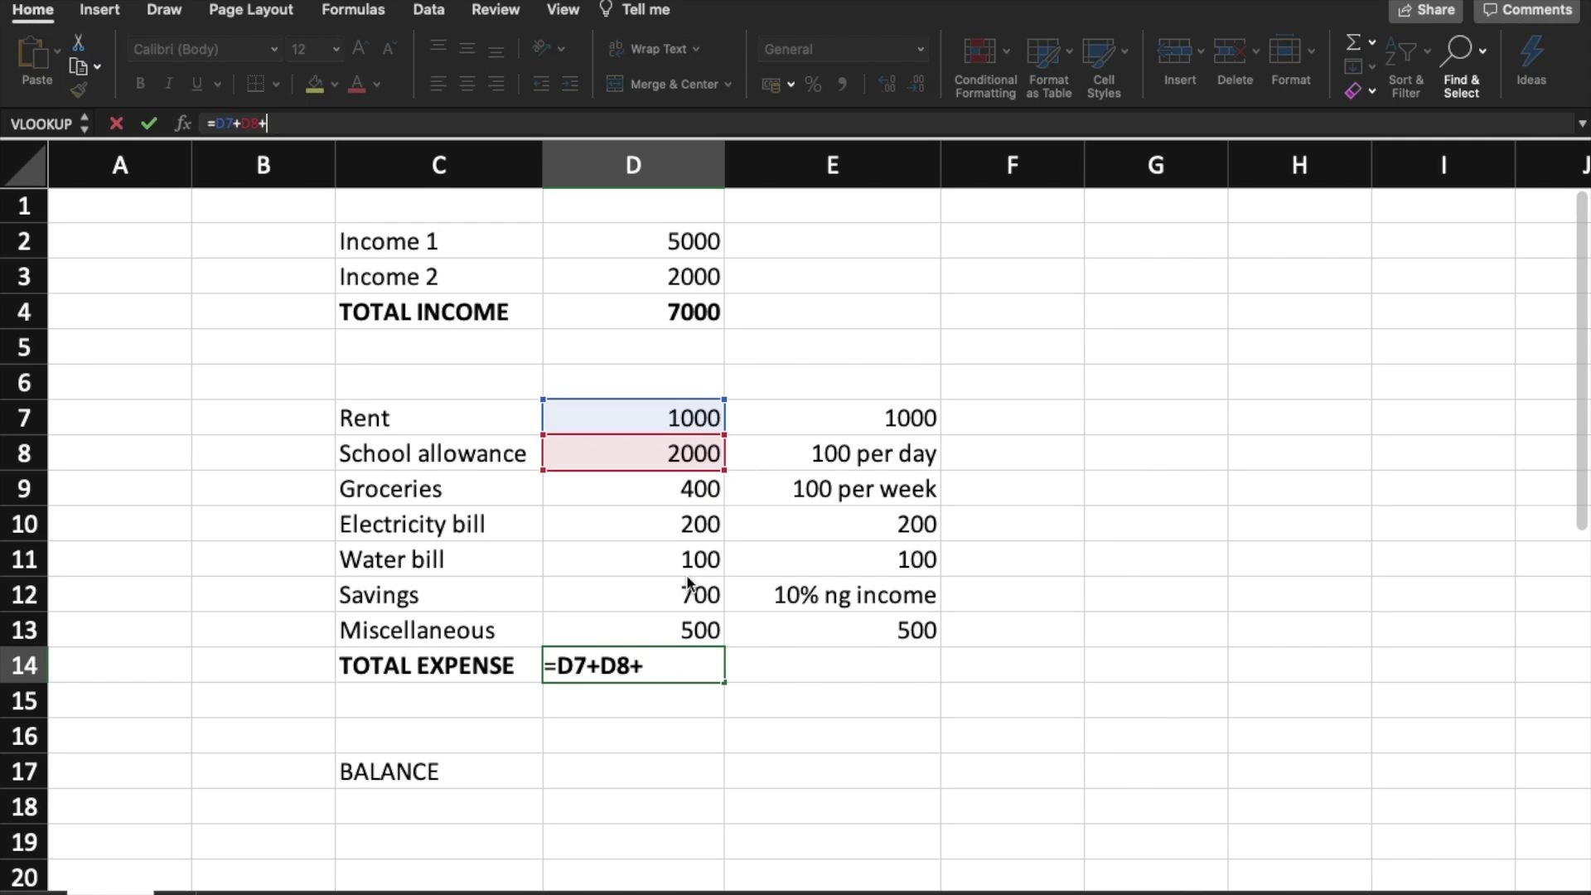
left_click(650, 677)
left_click_drag(675, 663, 504, 661)
key("Escape")
left_click(888, 727)
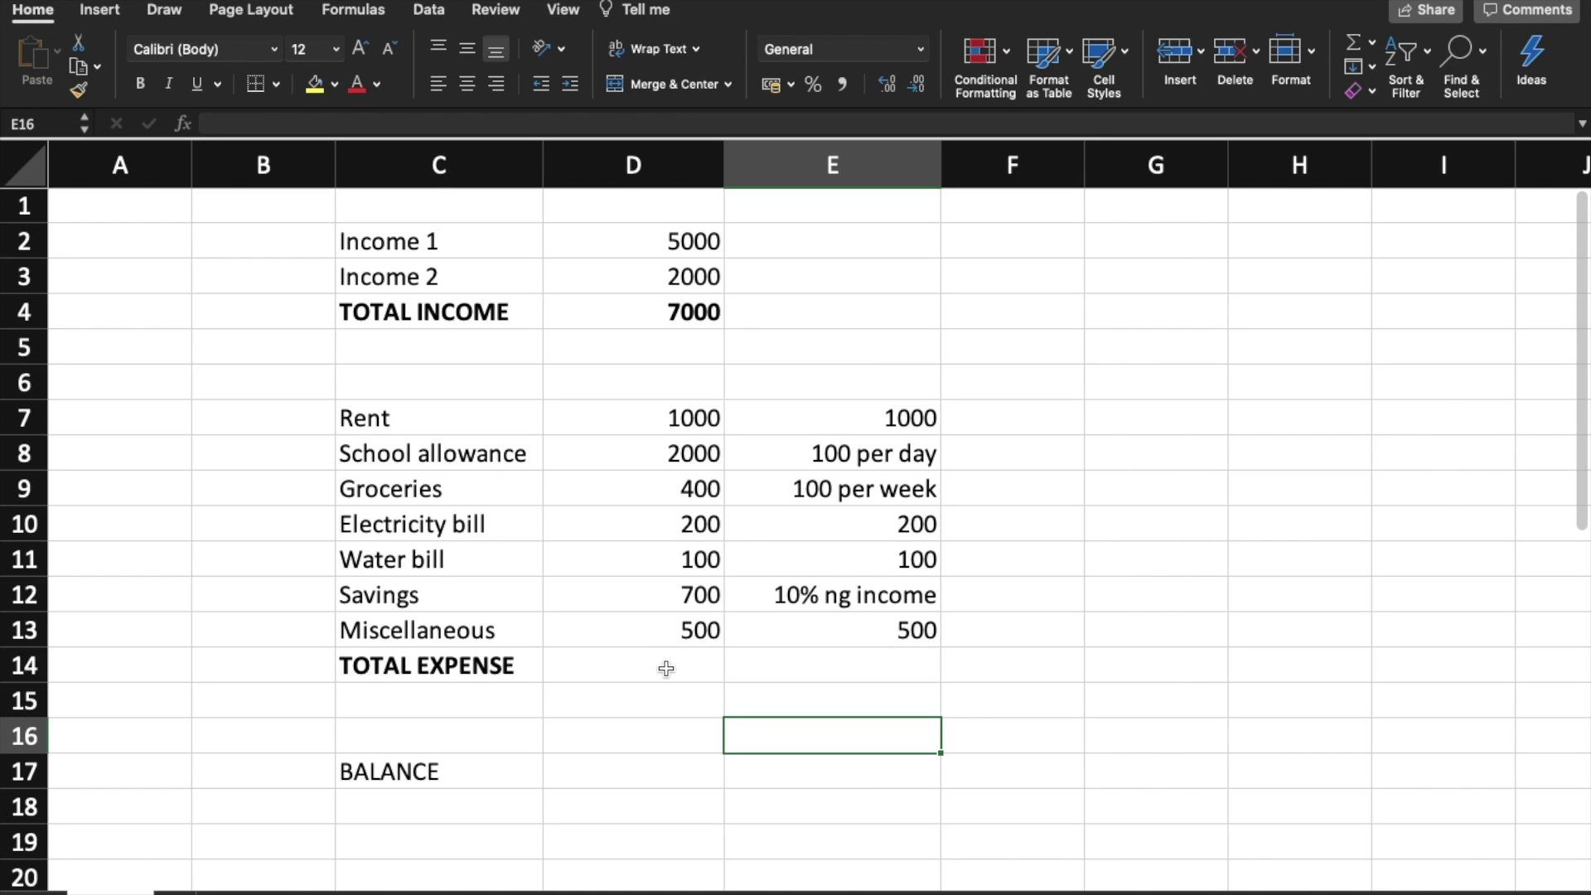
- Apply AutoSum from the Formulas tab to TOTAL EXPENSE cell D14
left_click_drag(693, 416, 689, 637)
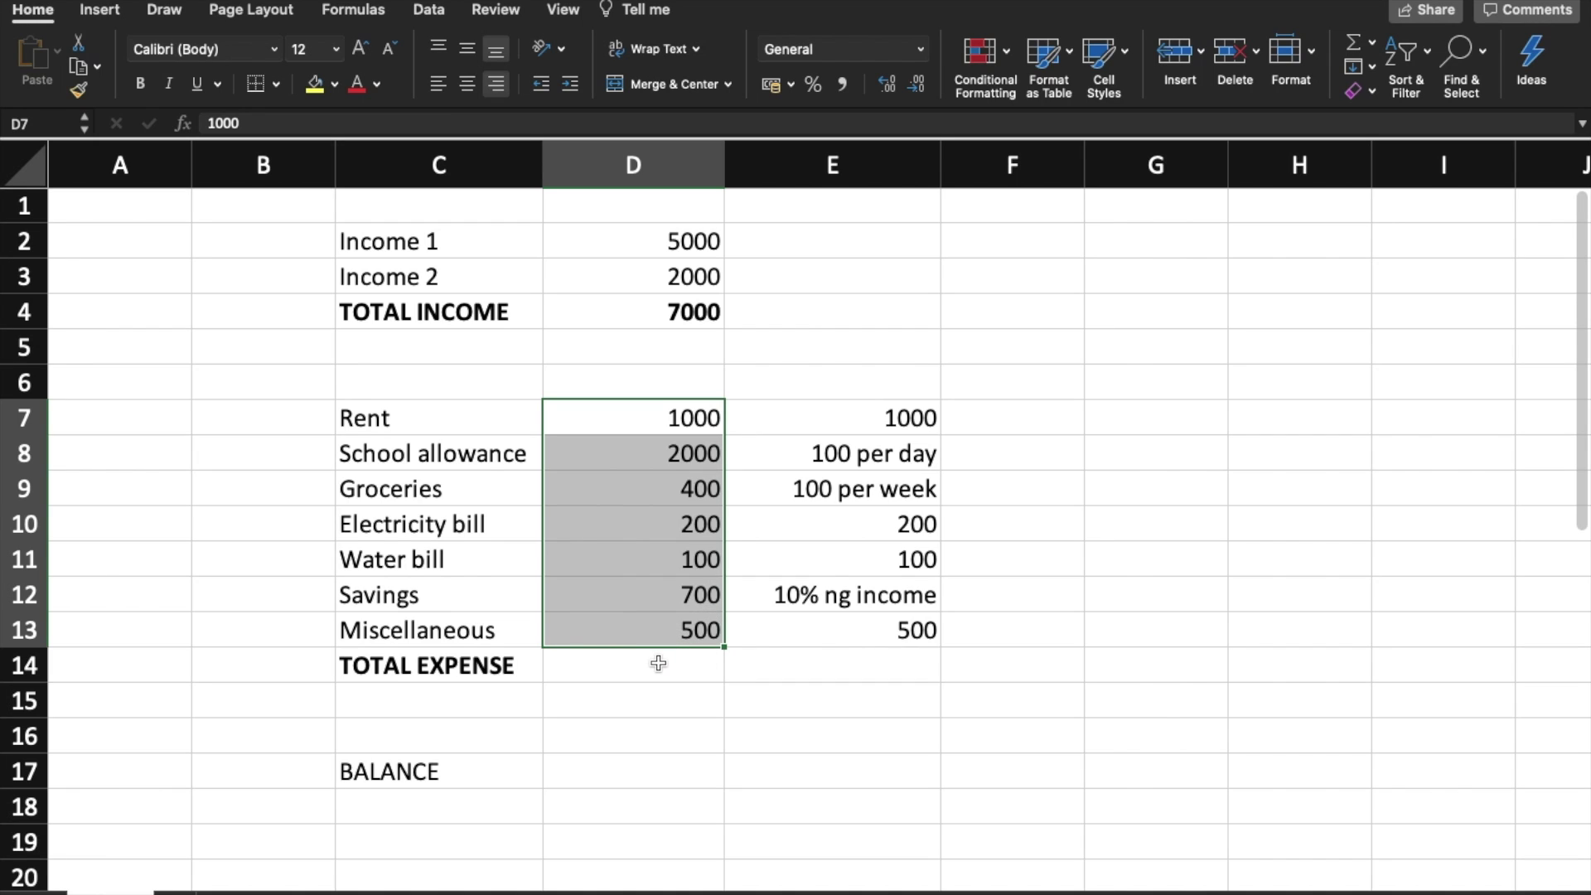
left_click(659, 663)
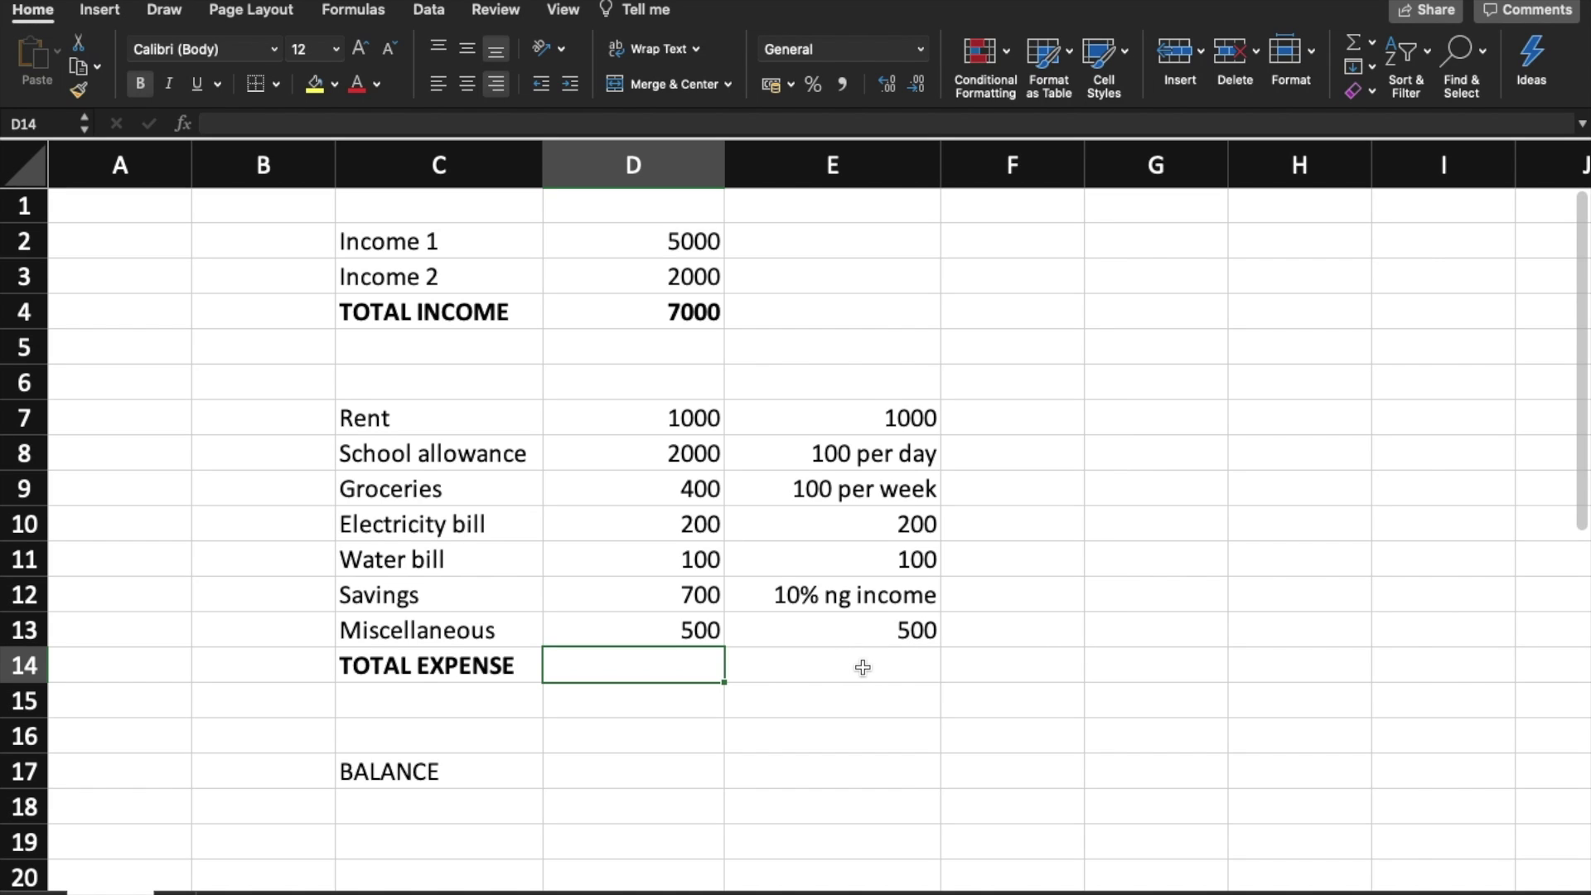
left_click(355, 11)
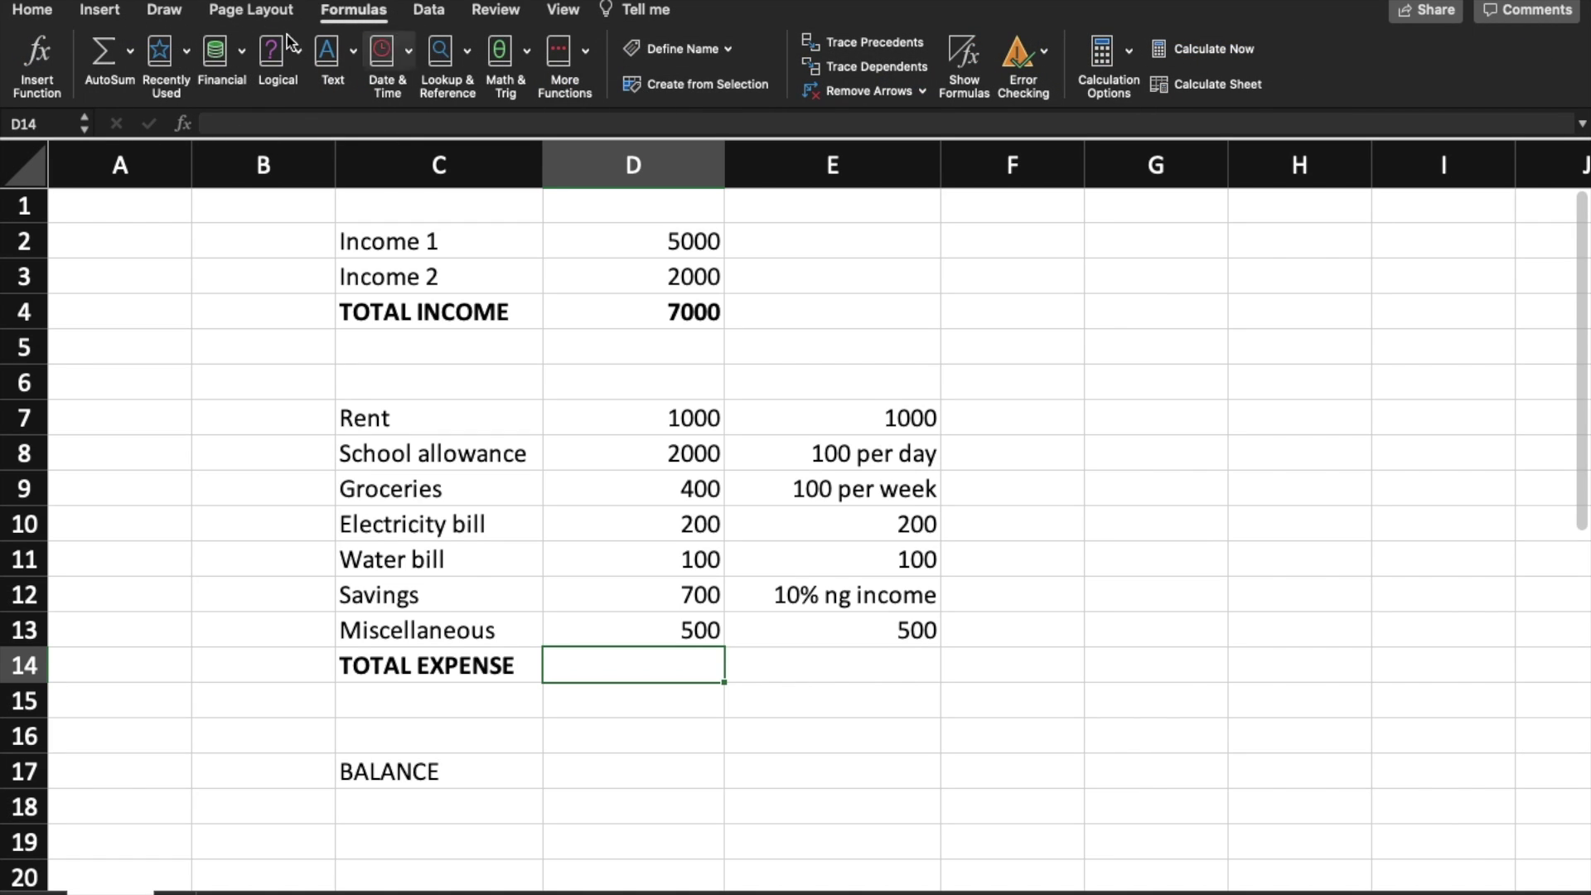
left_click(130, 53)
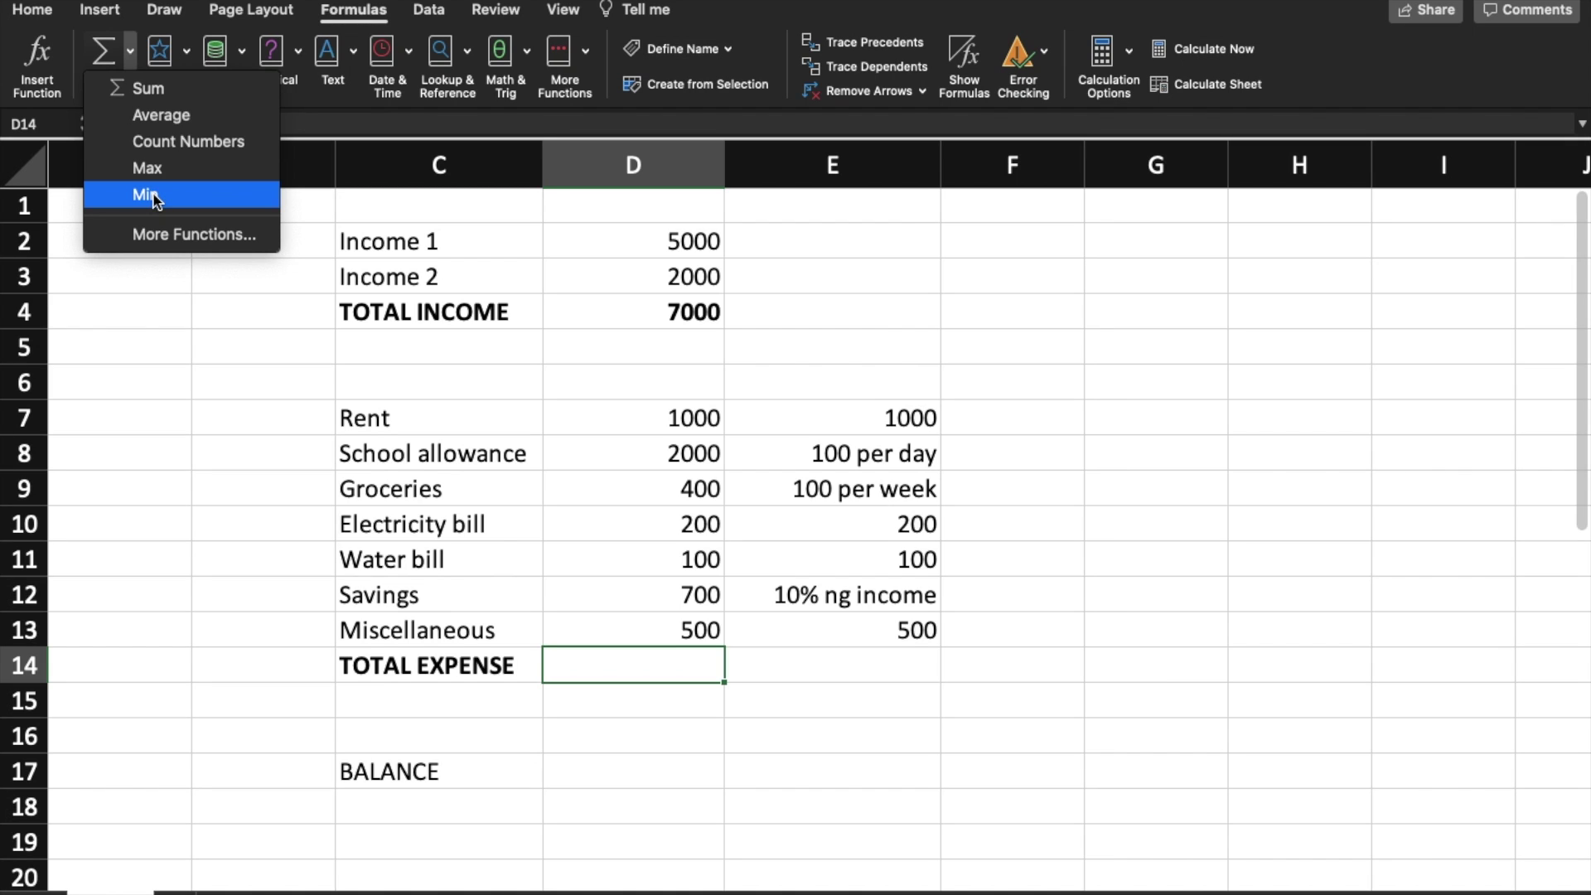
left_click(130, 56)
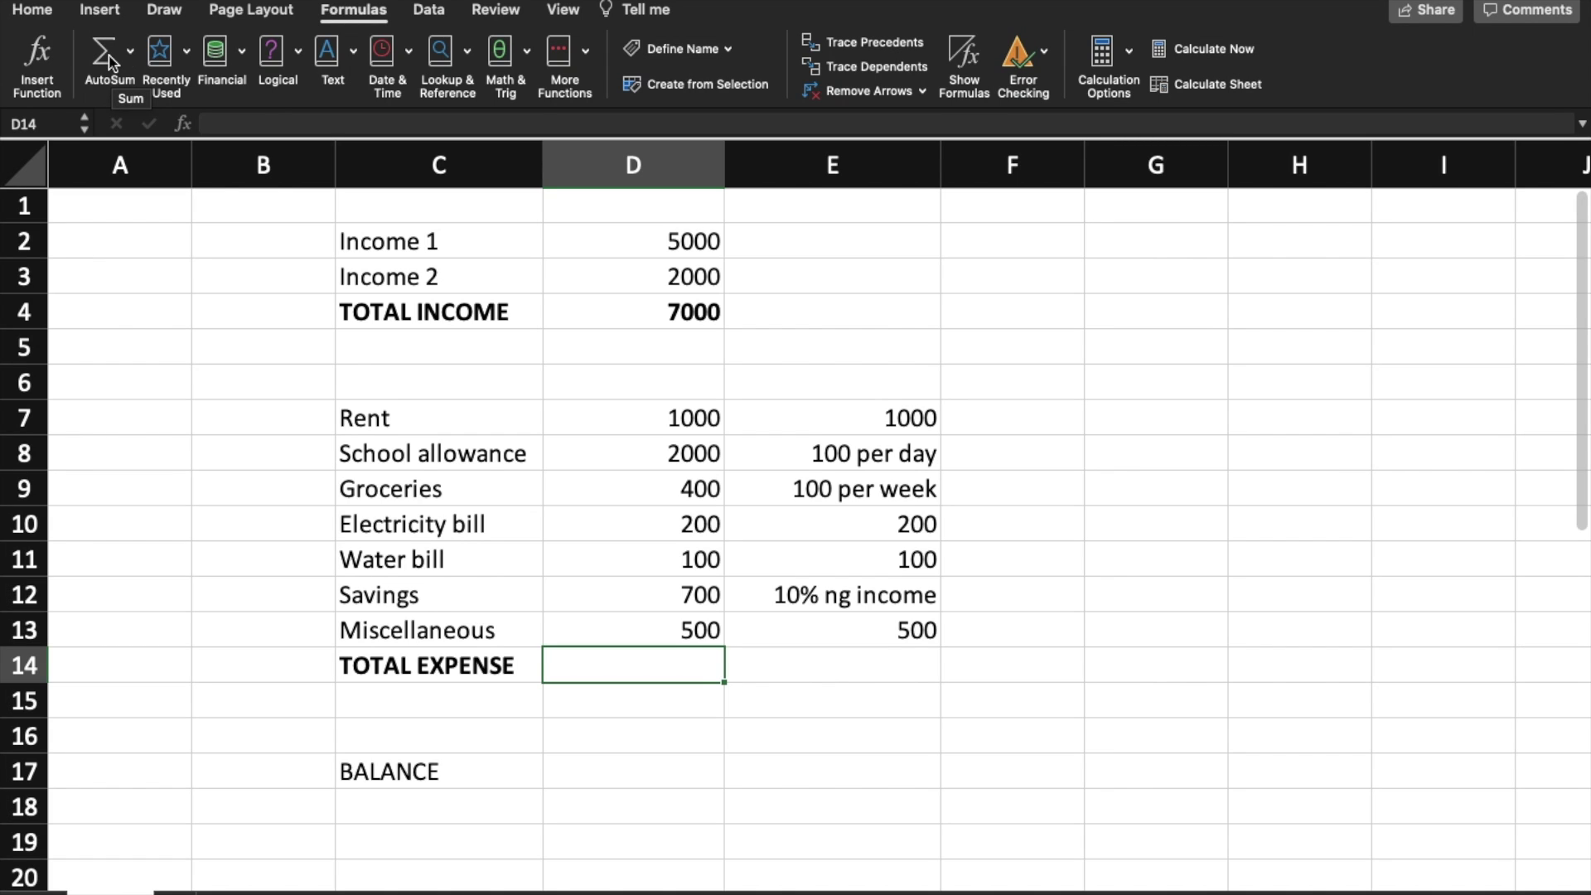
left_click(104, 54)
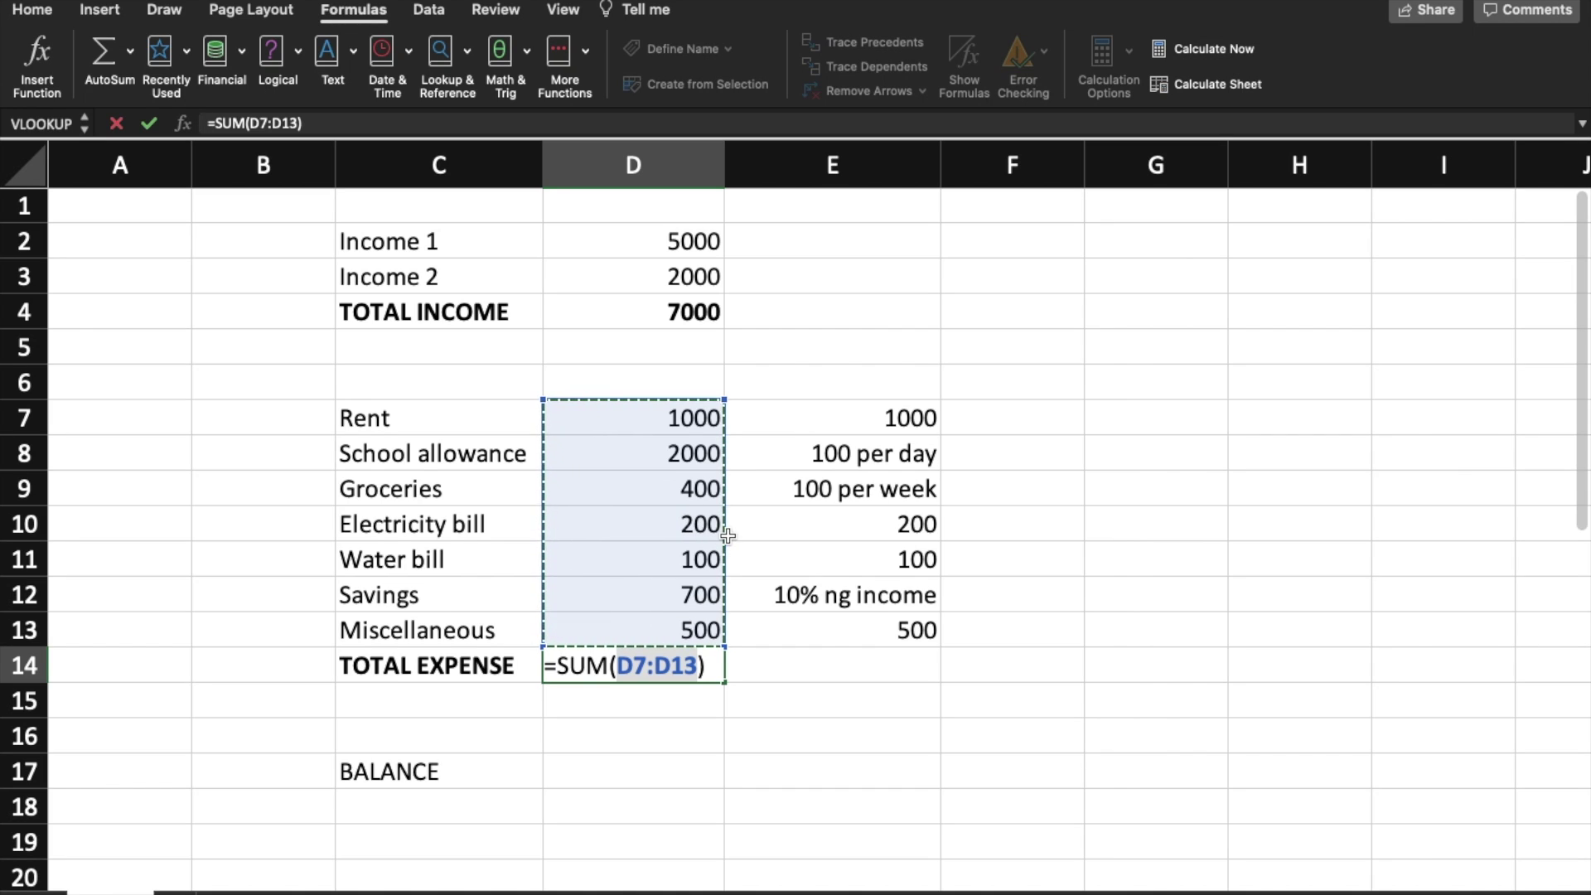
- Enter =SUM(D7:D13) in D14 so TOTAL EXPENSE shows 4900
key("Return")
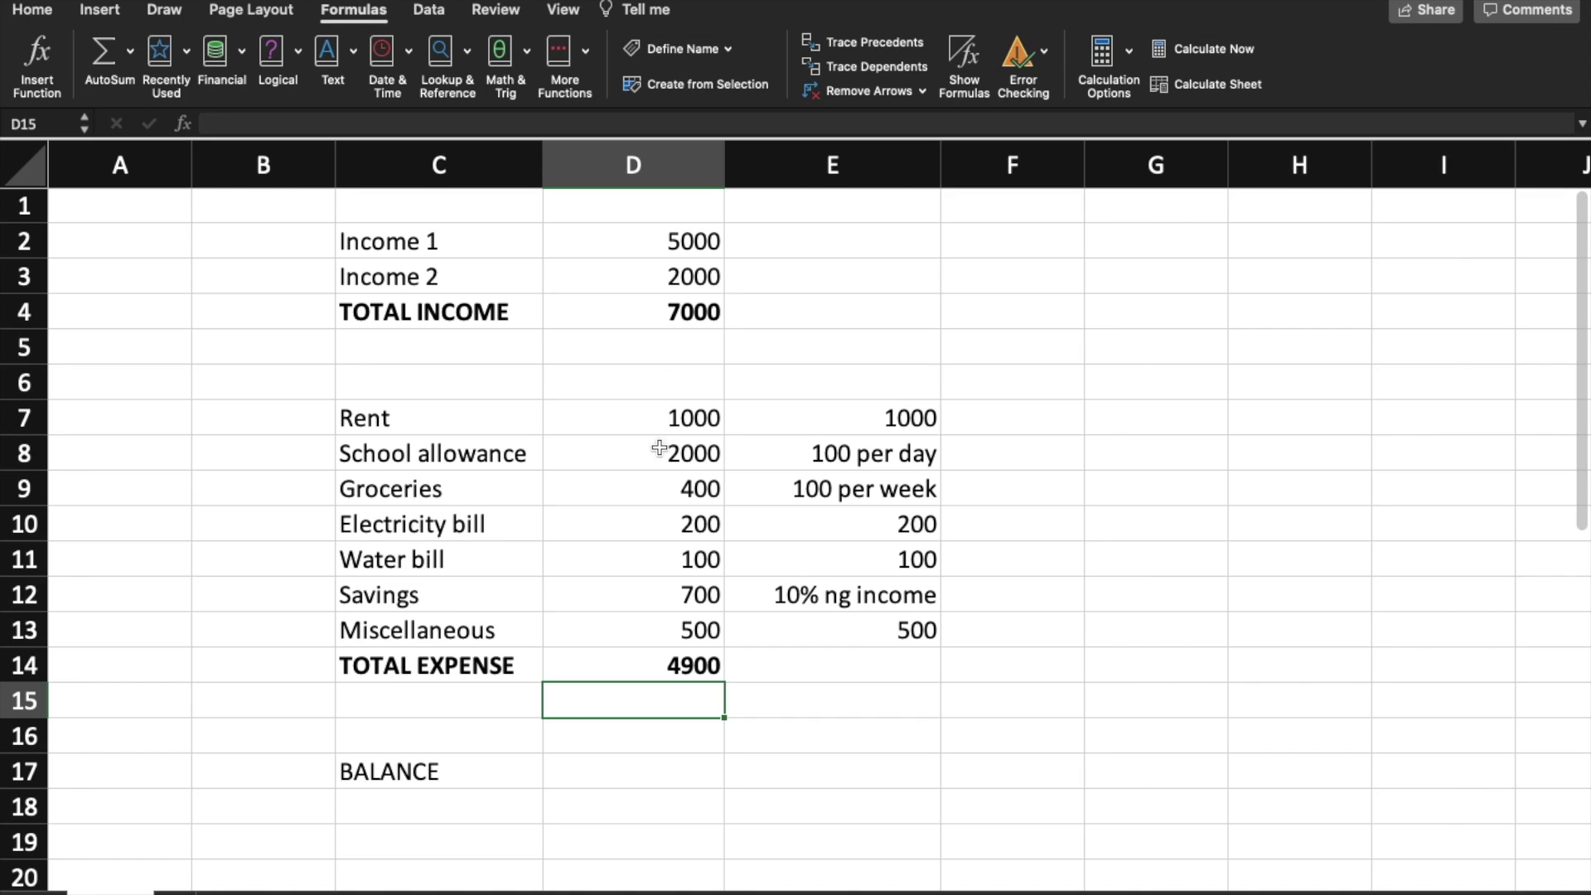
left_click_drag(665, 421, 643, 639)
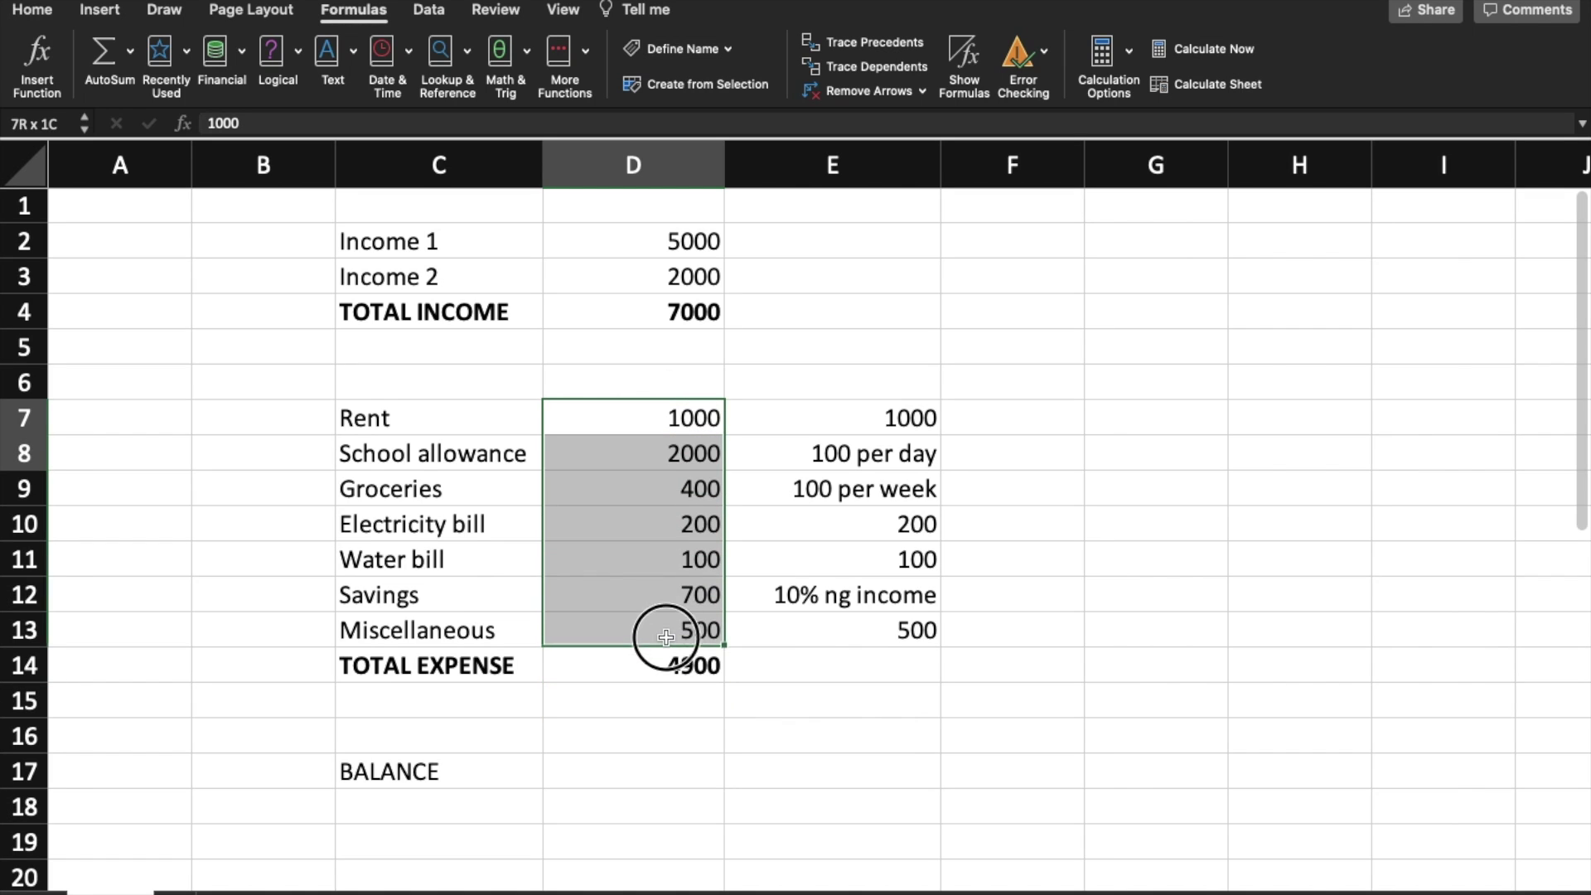
left_click(797, 722)
left_click(696, 663)
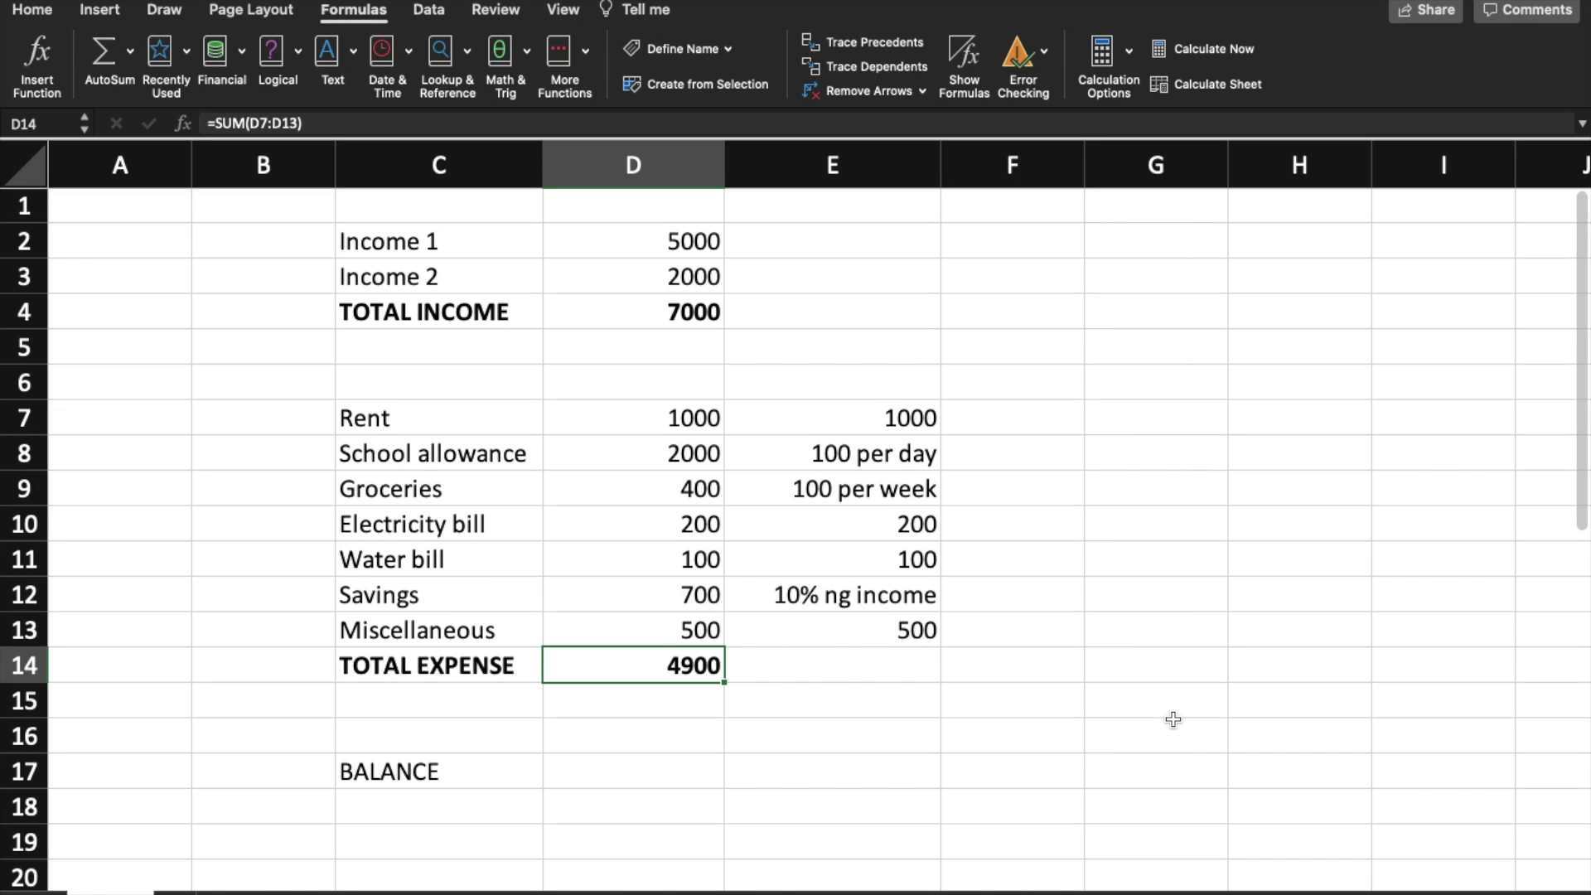
type("=")
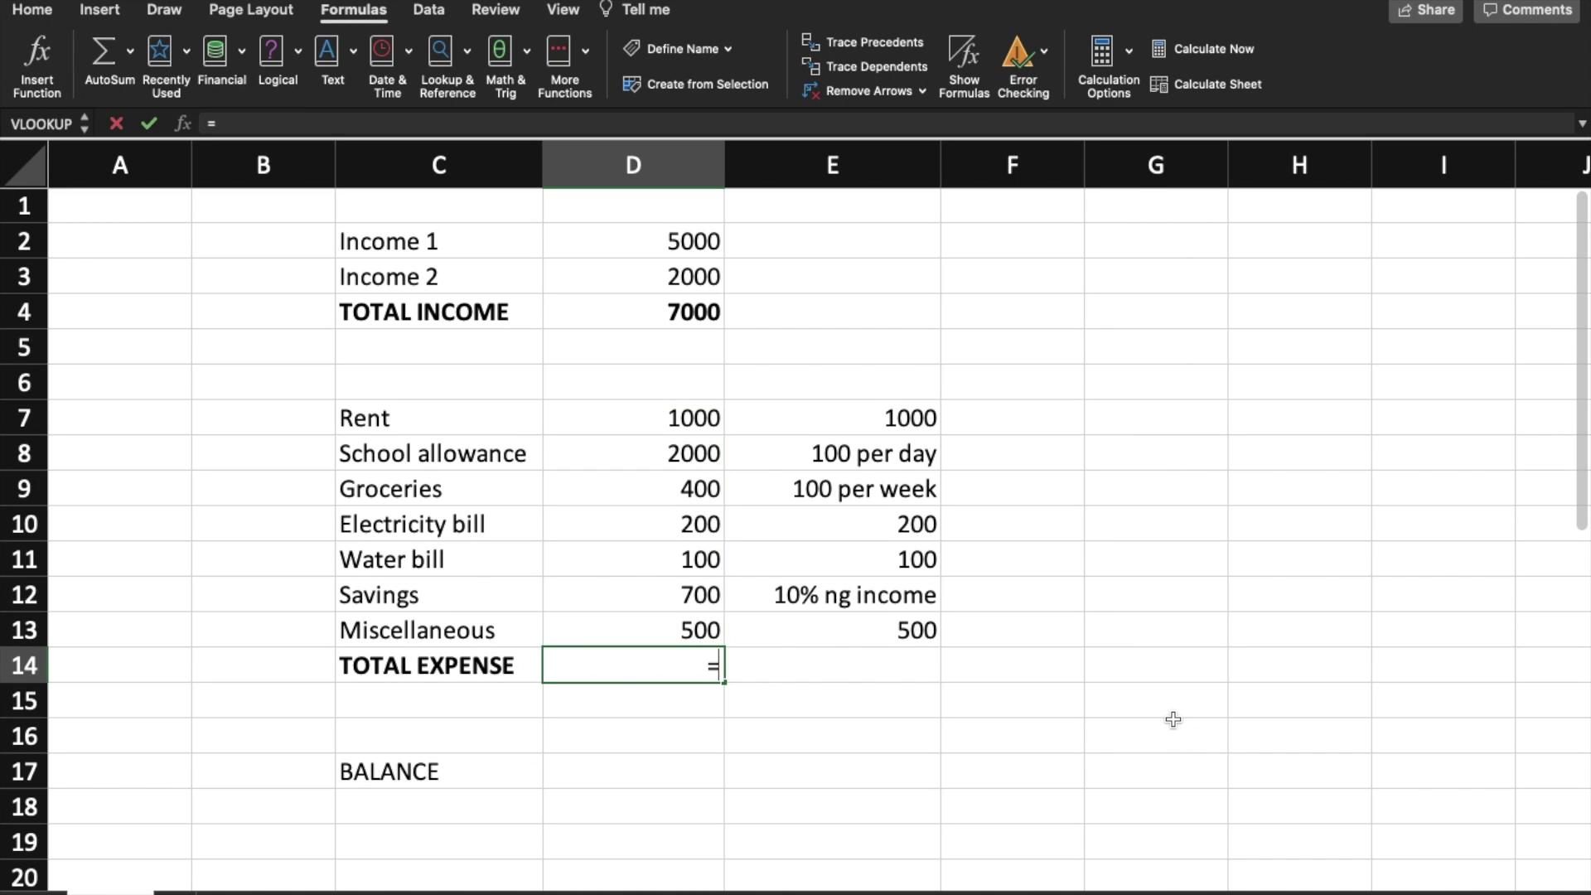
type("sum(")
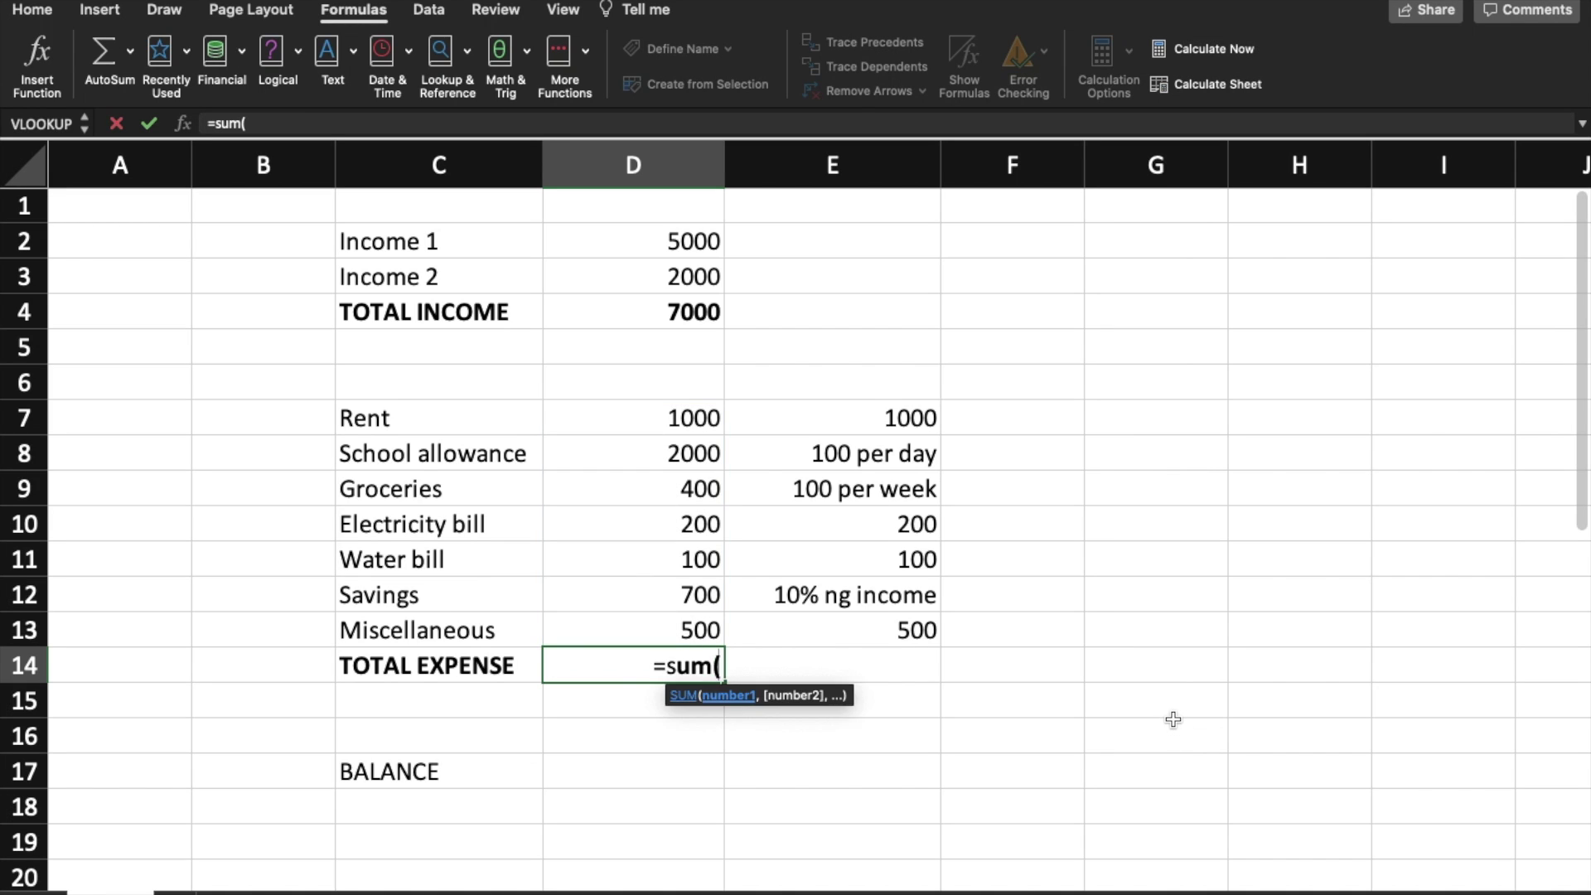
left_click_drag(675, 419, 653, 630)
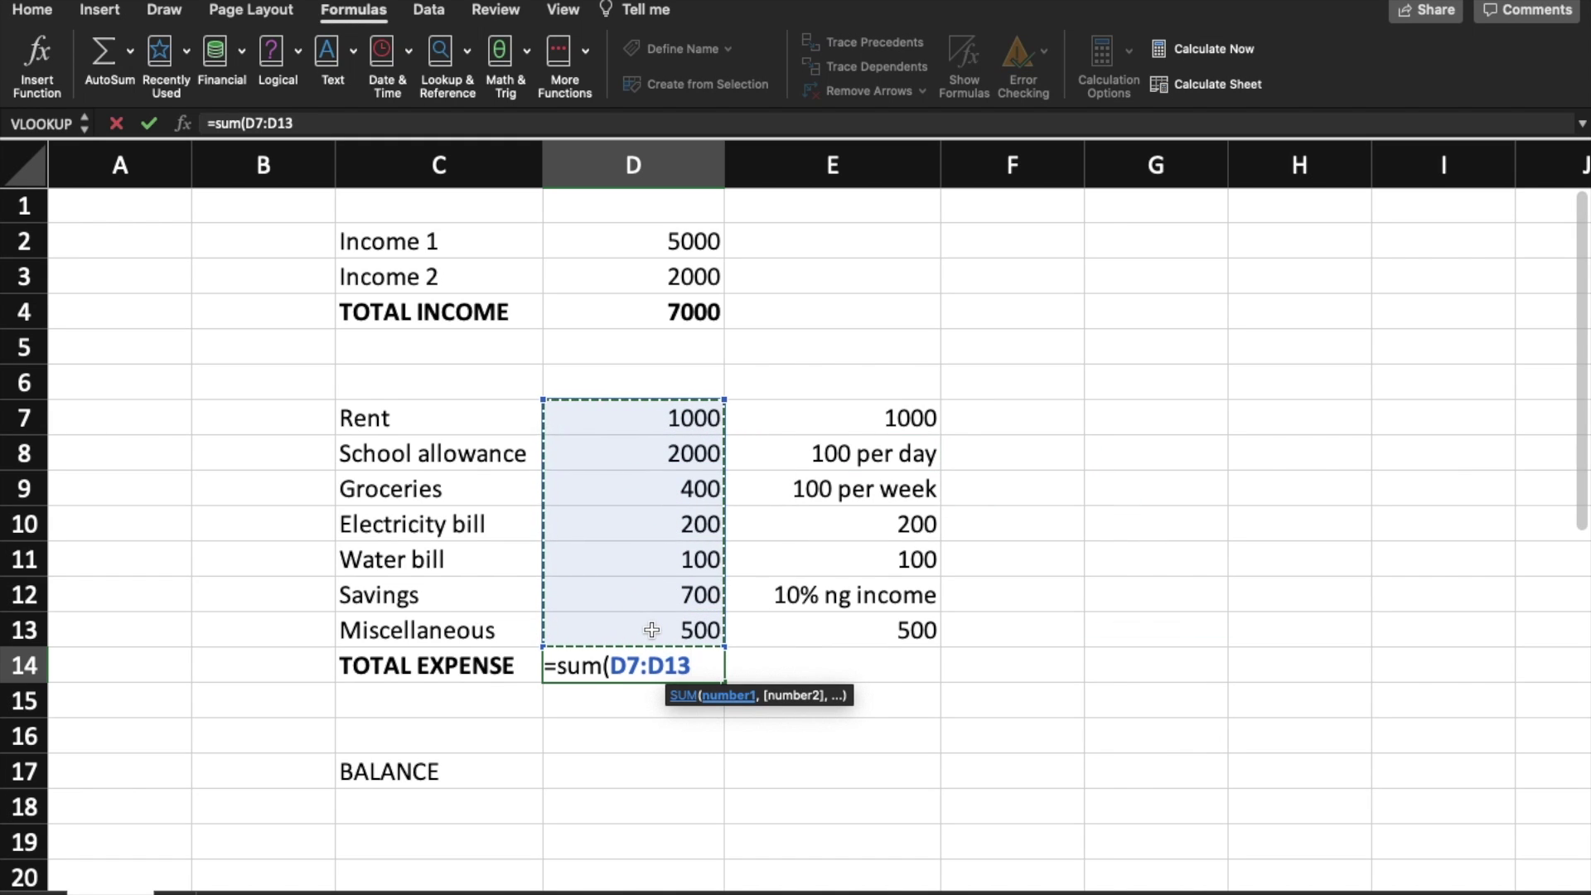
type(")")
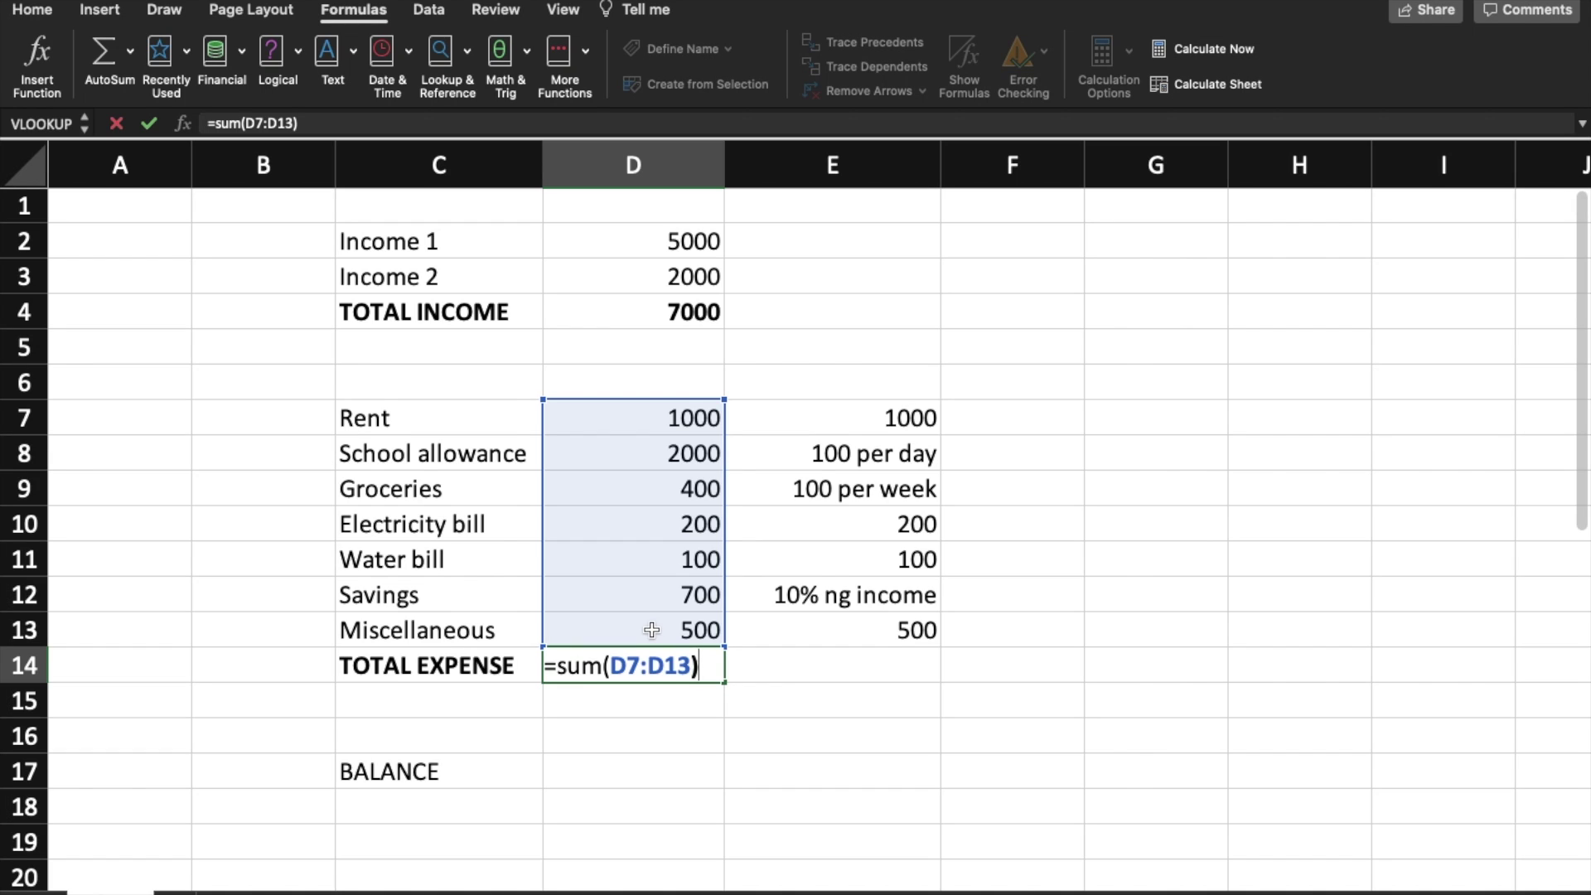
key("Return")
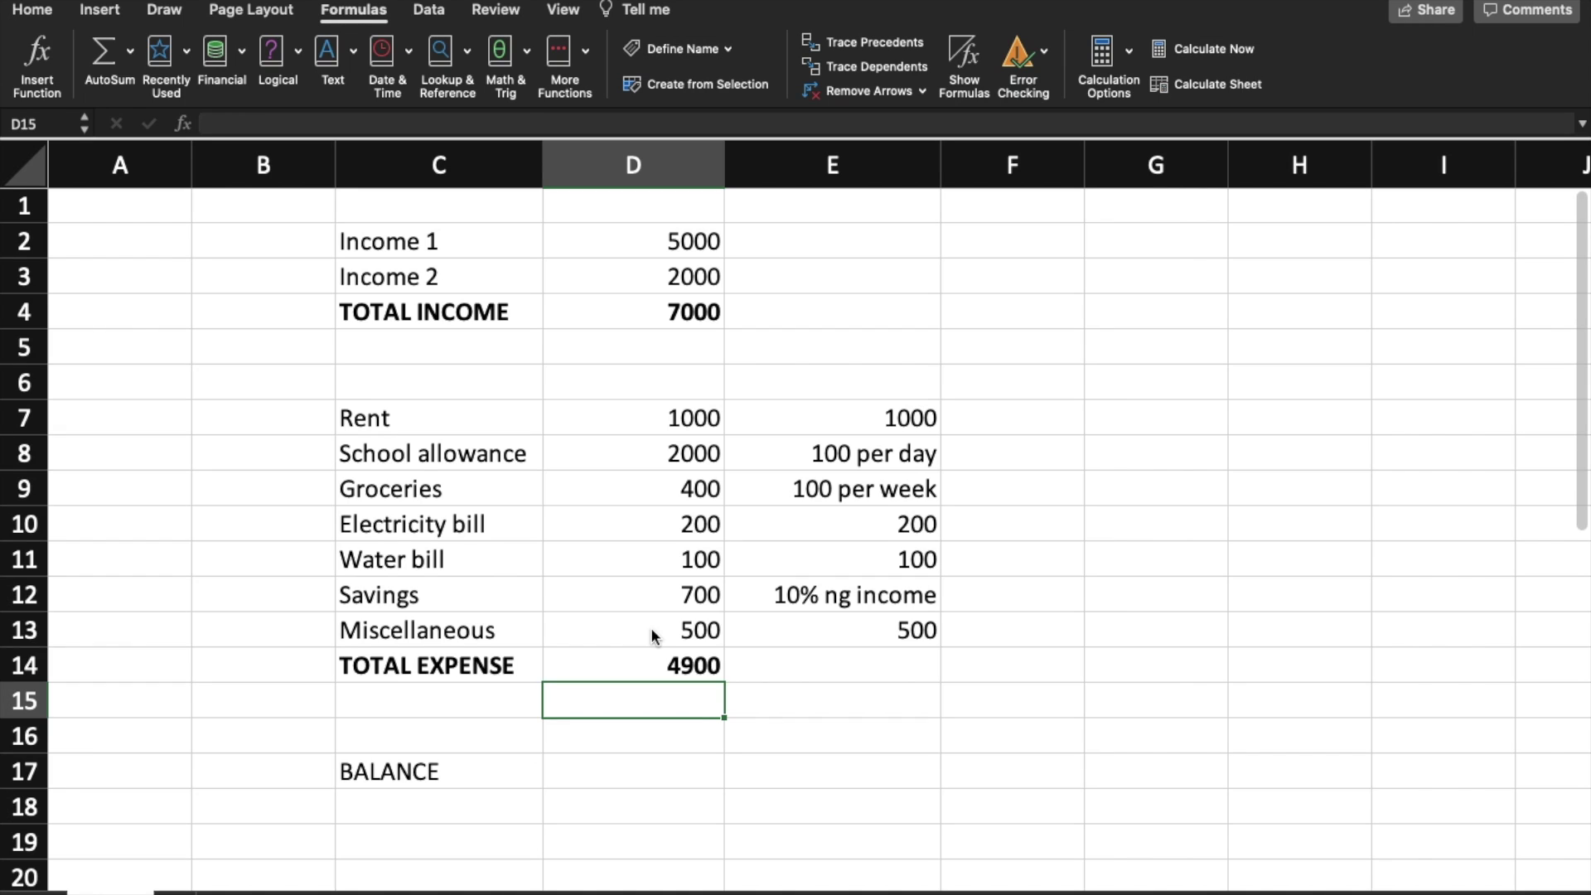
left_click(1122, 507)
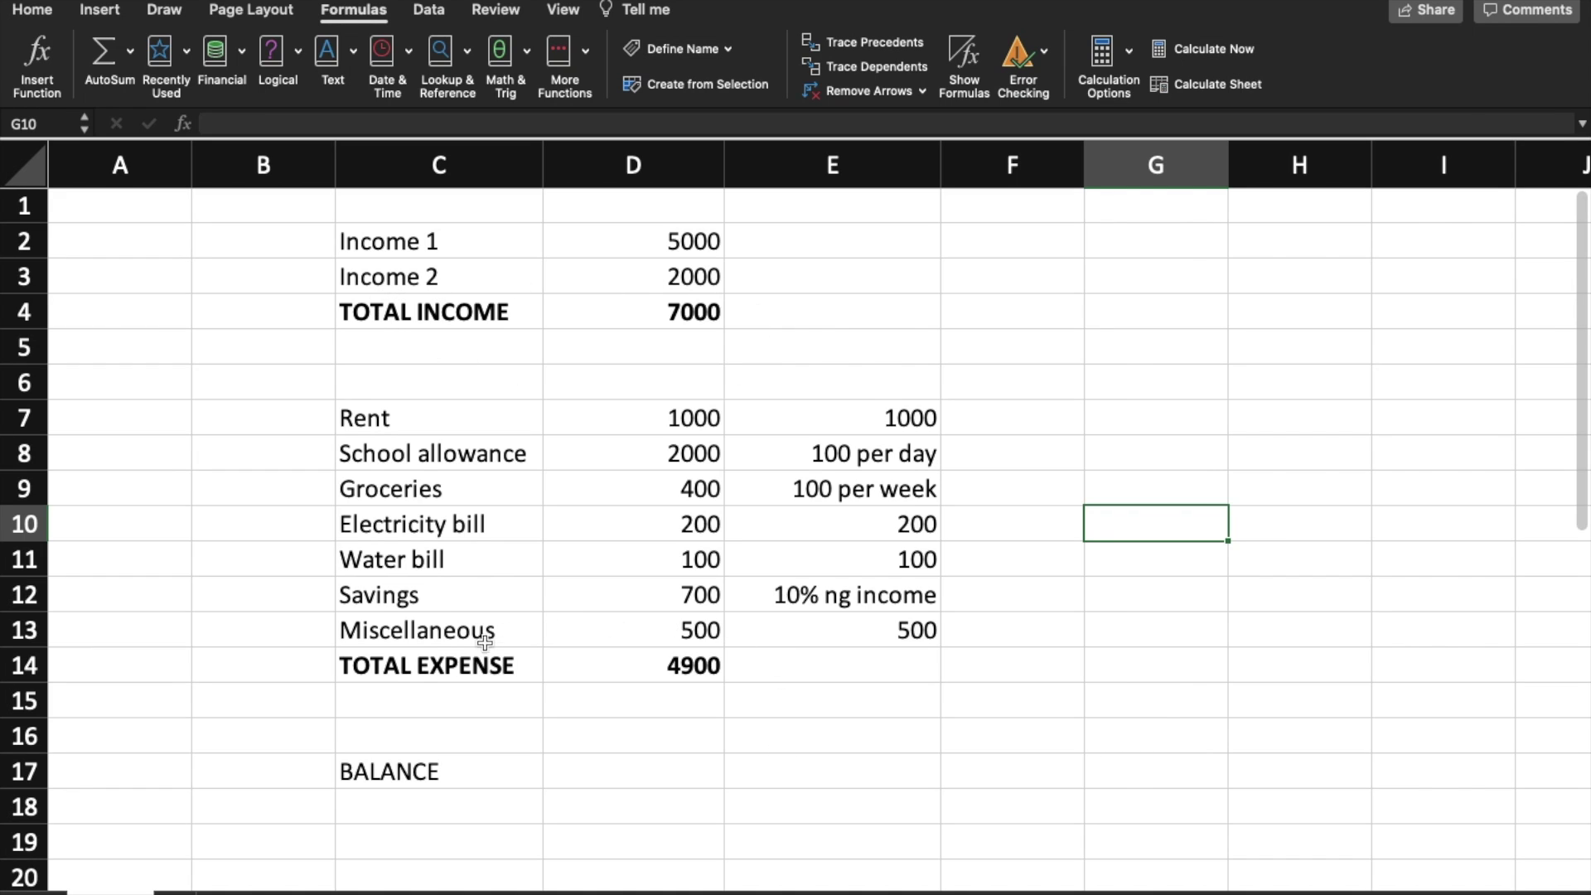
- Enter =D4-D14 in D17 so BALANCE shows 2100
left_click(581, 774)
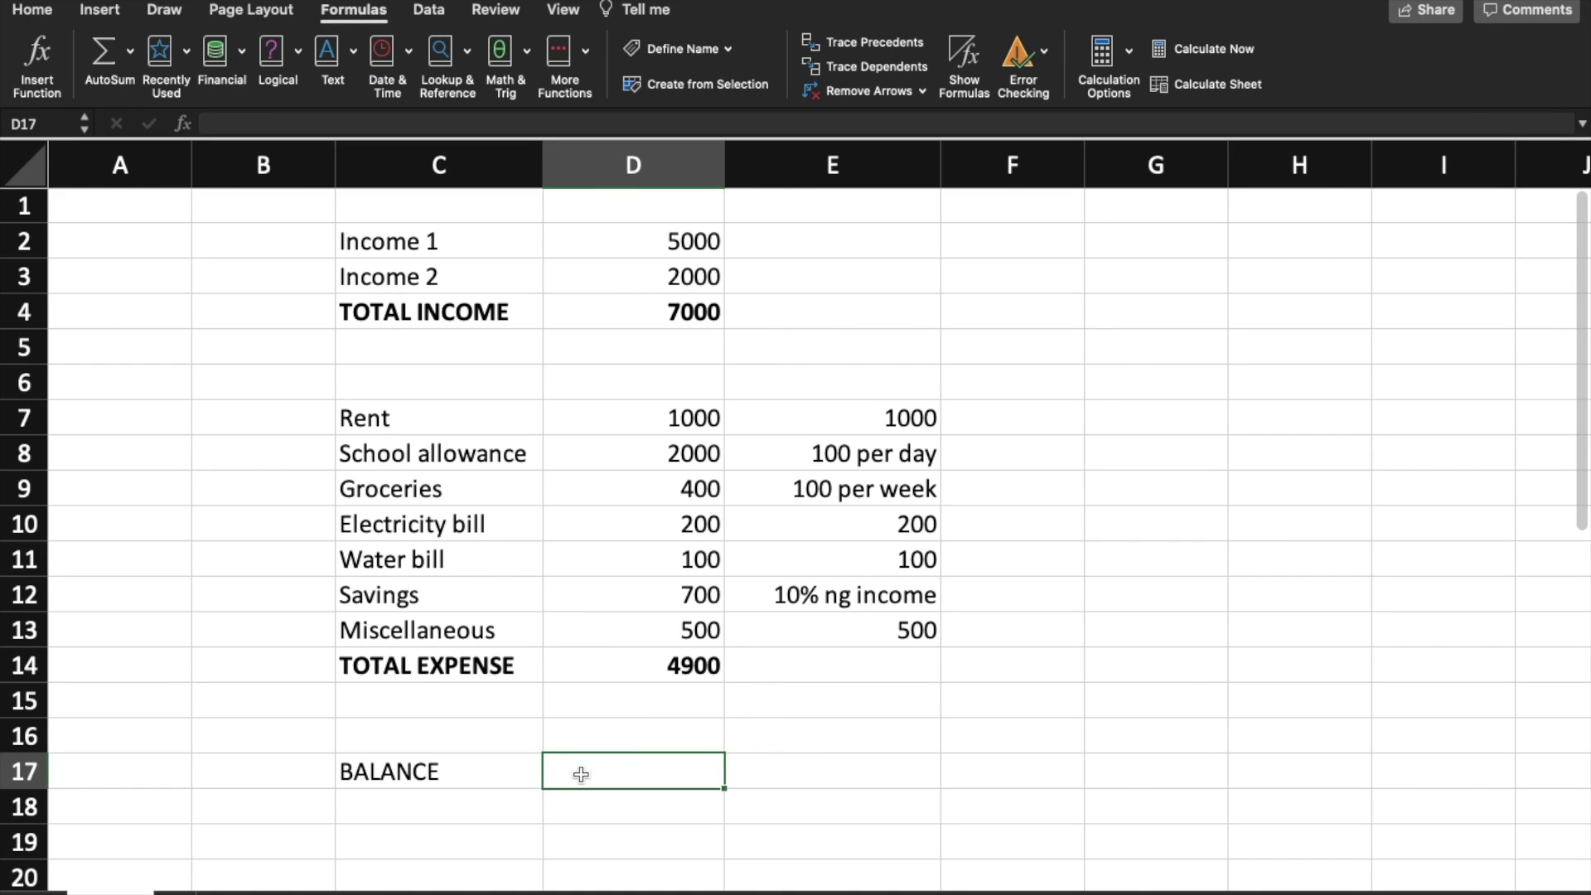
left_click(696, 313)
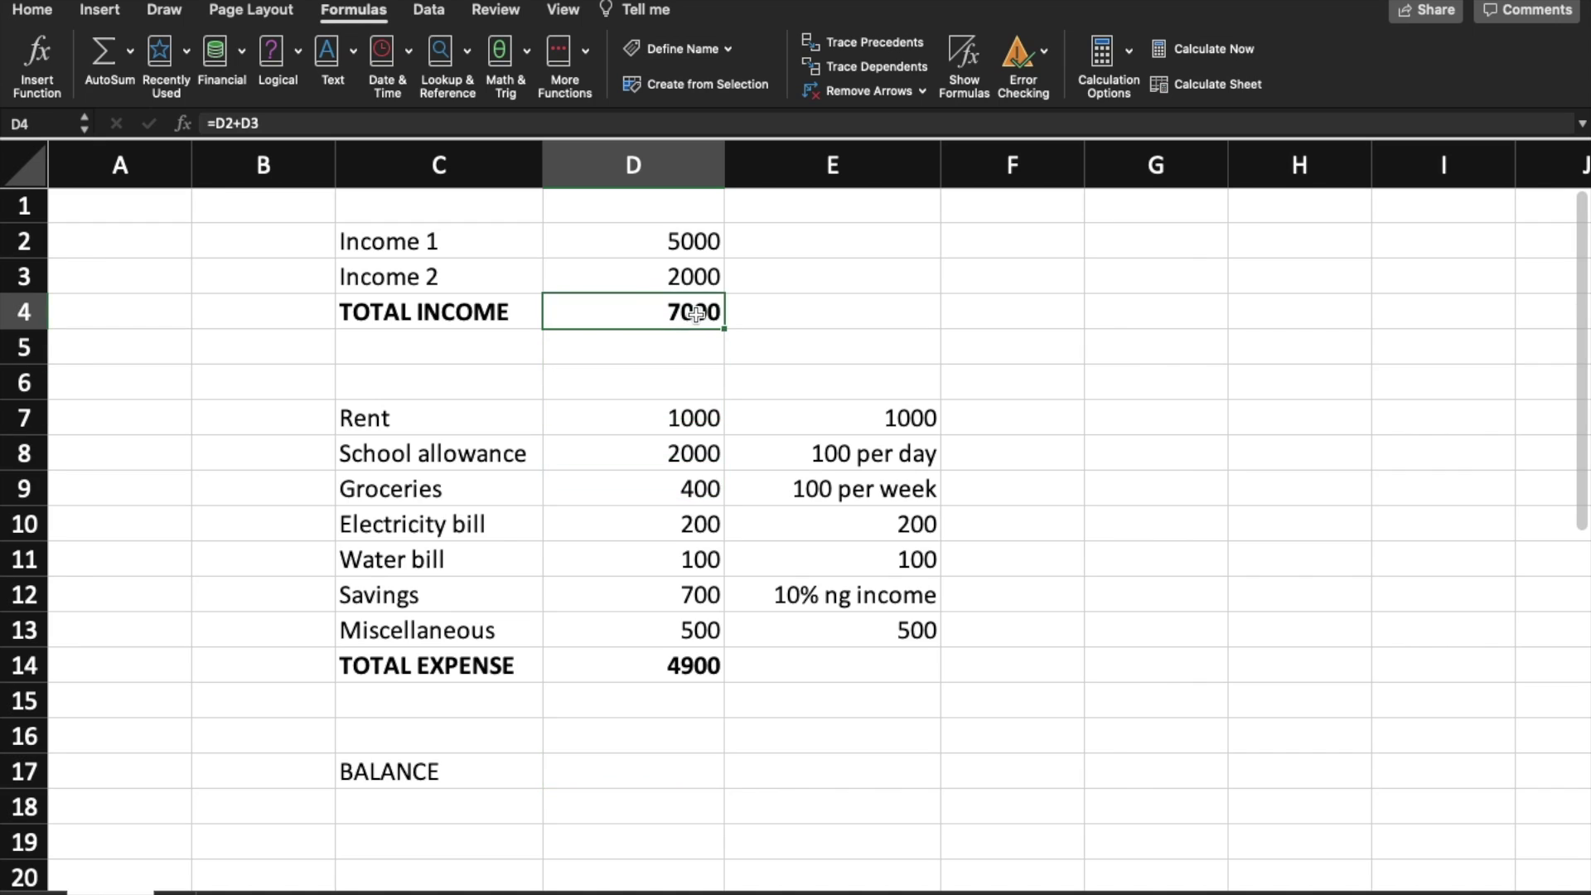
left_click(645, 779)
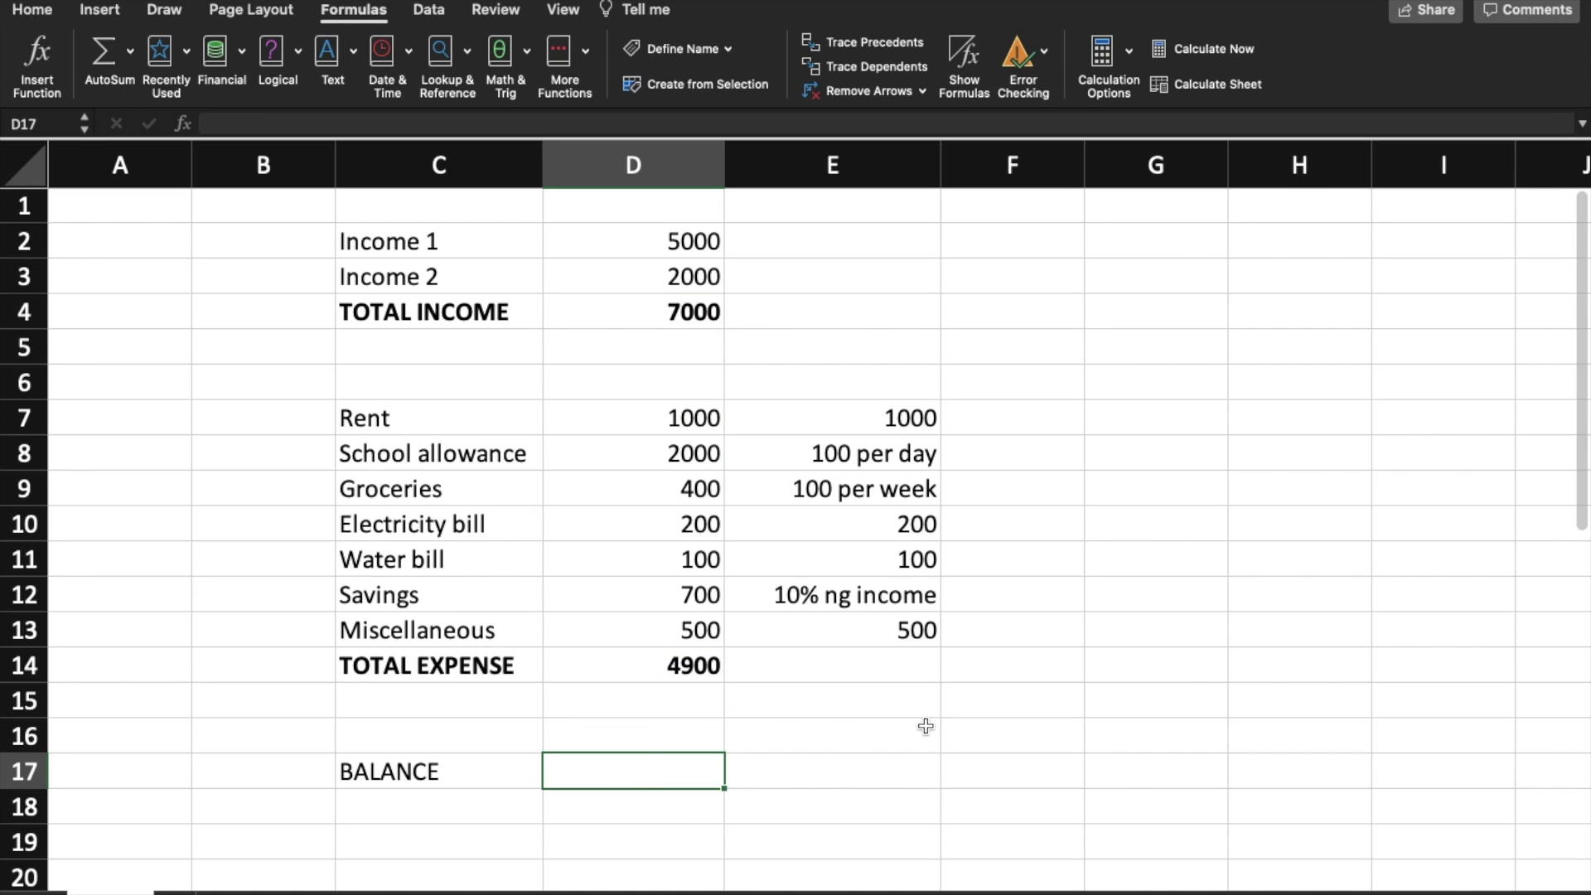
type("=")
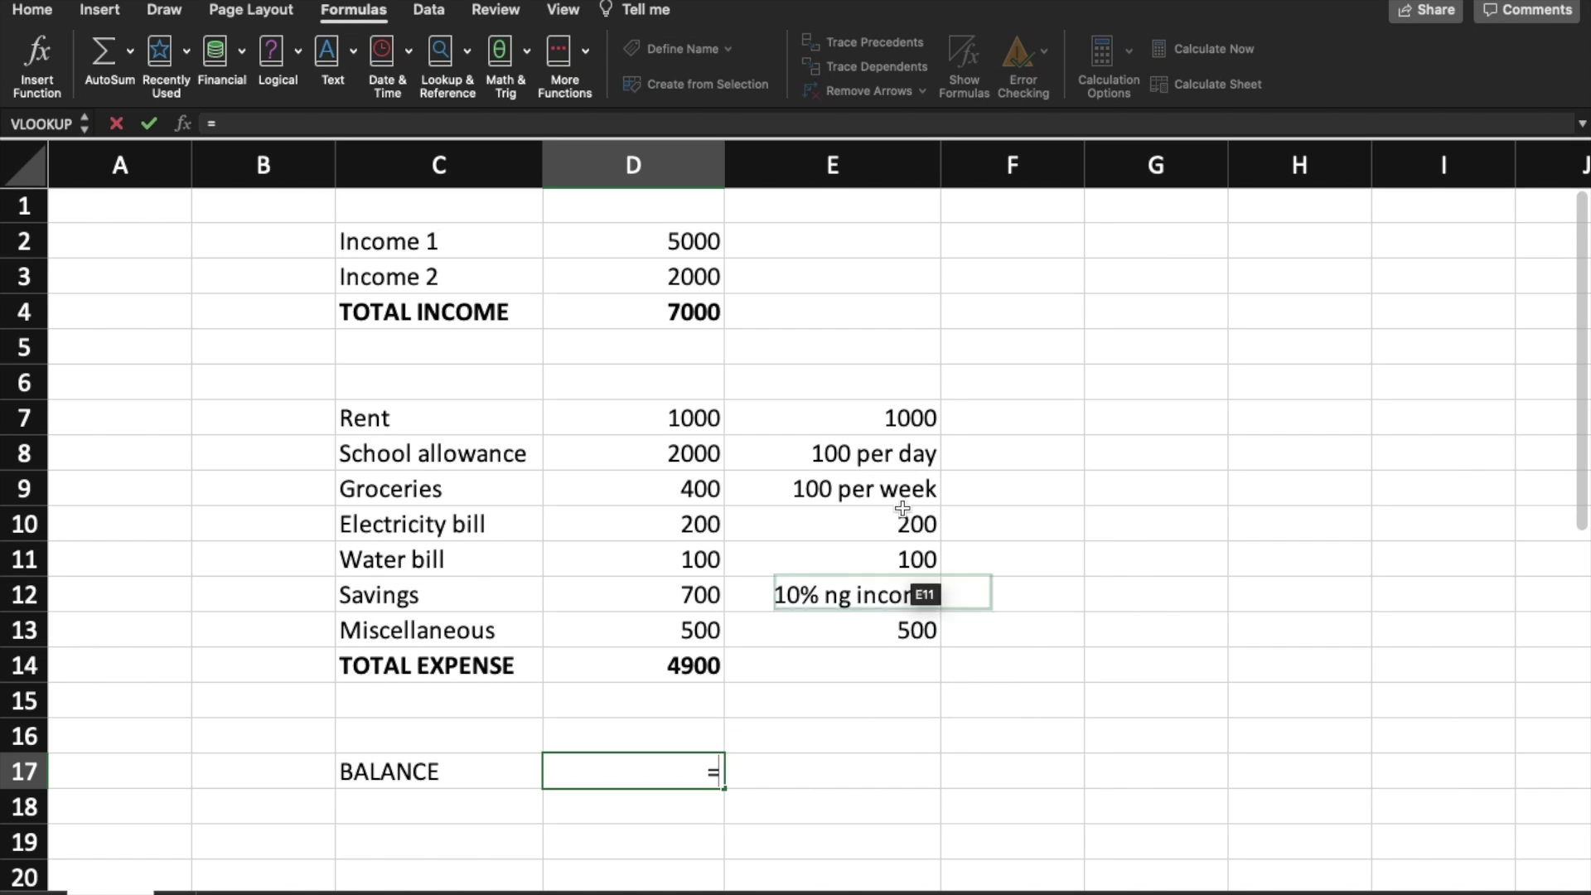
left_click(673, 311)
type("-")
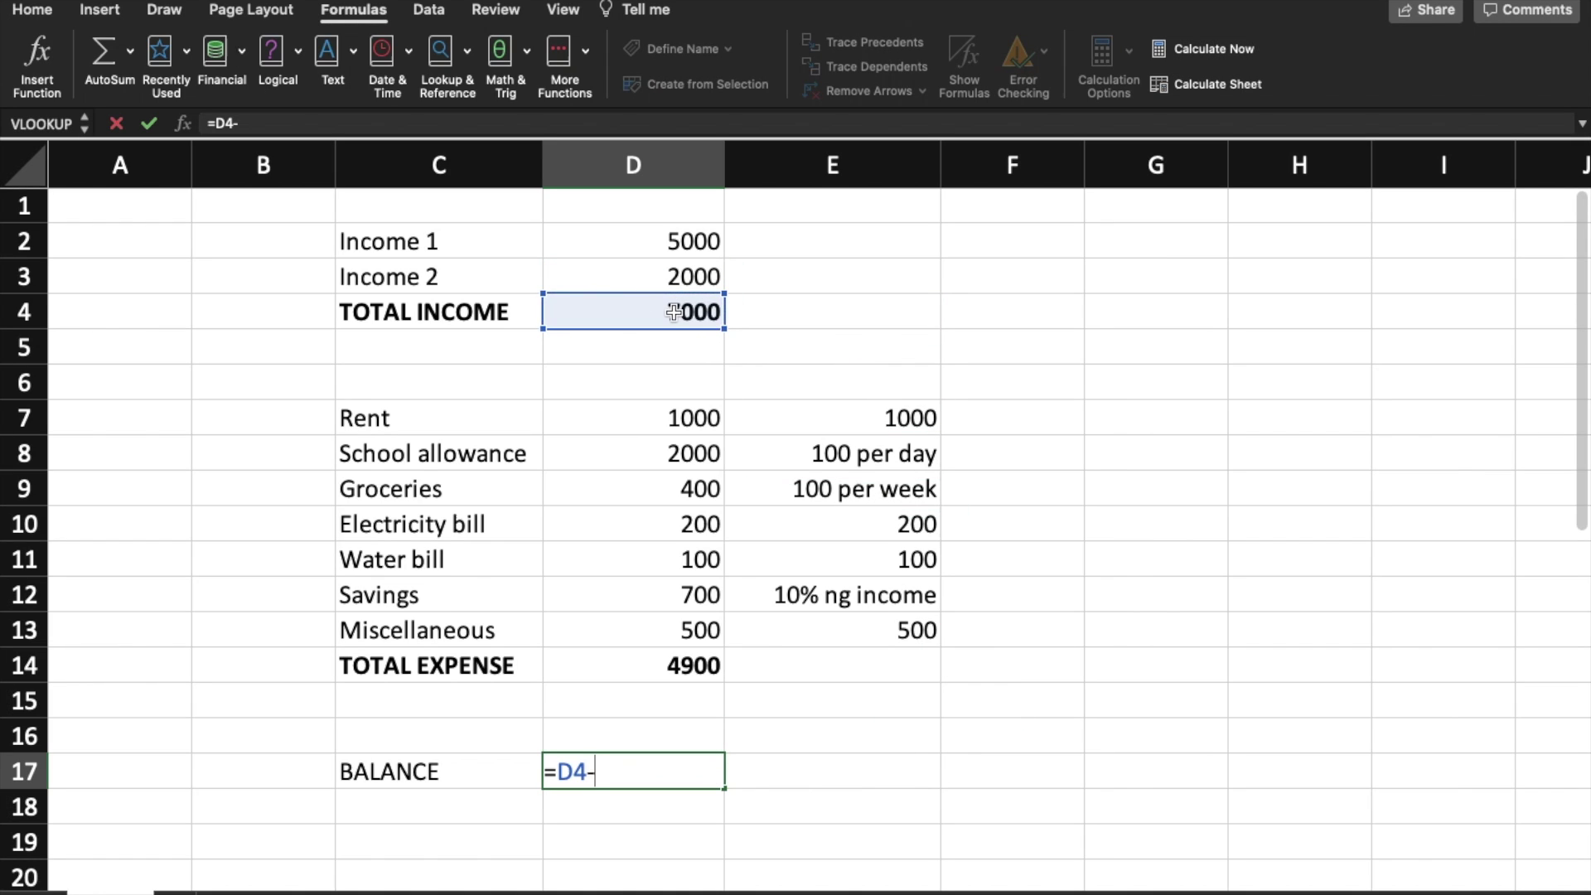
left_click(636, 662)
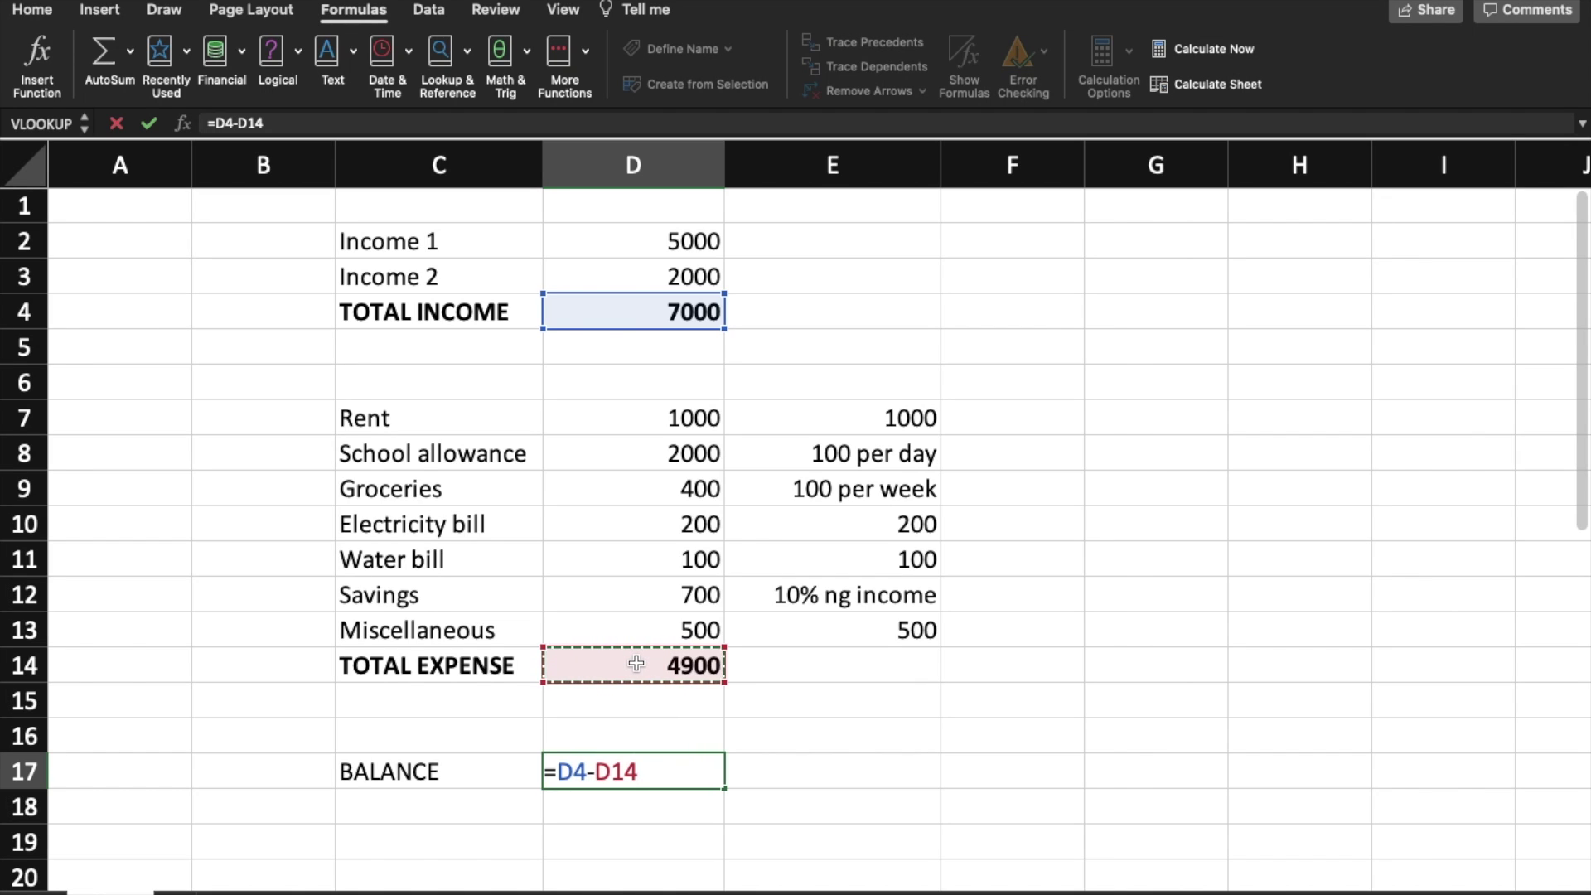
key("Return")
left_click(821, 726)
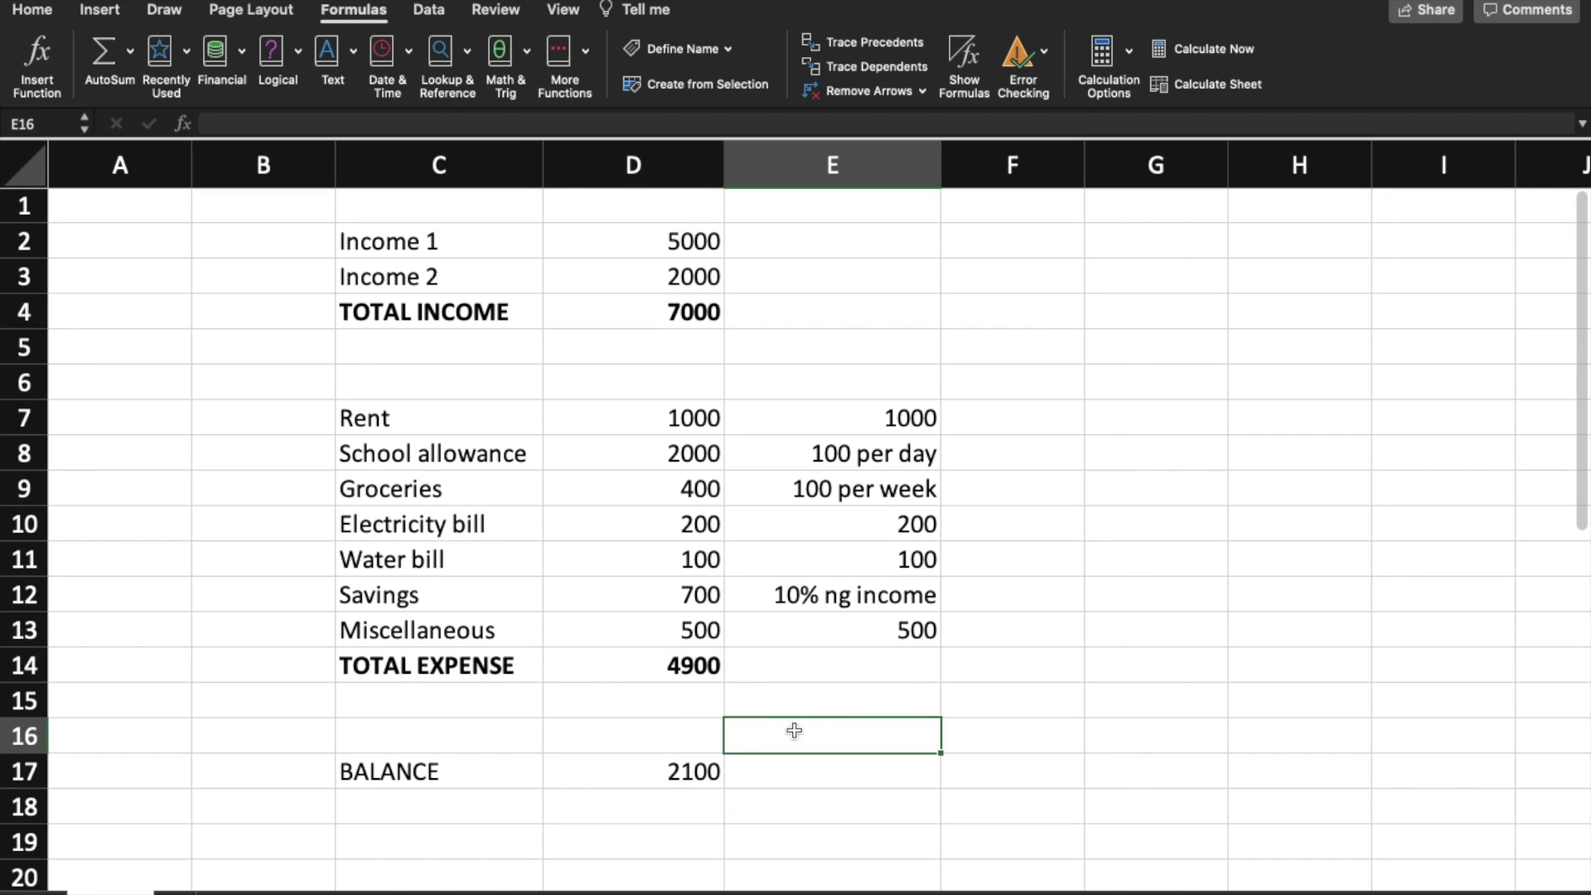
left_click(671, 778)
left_click(1097, 738)
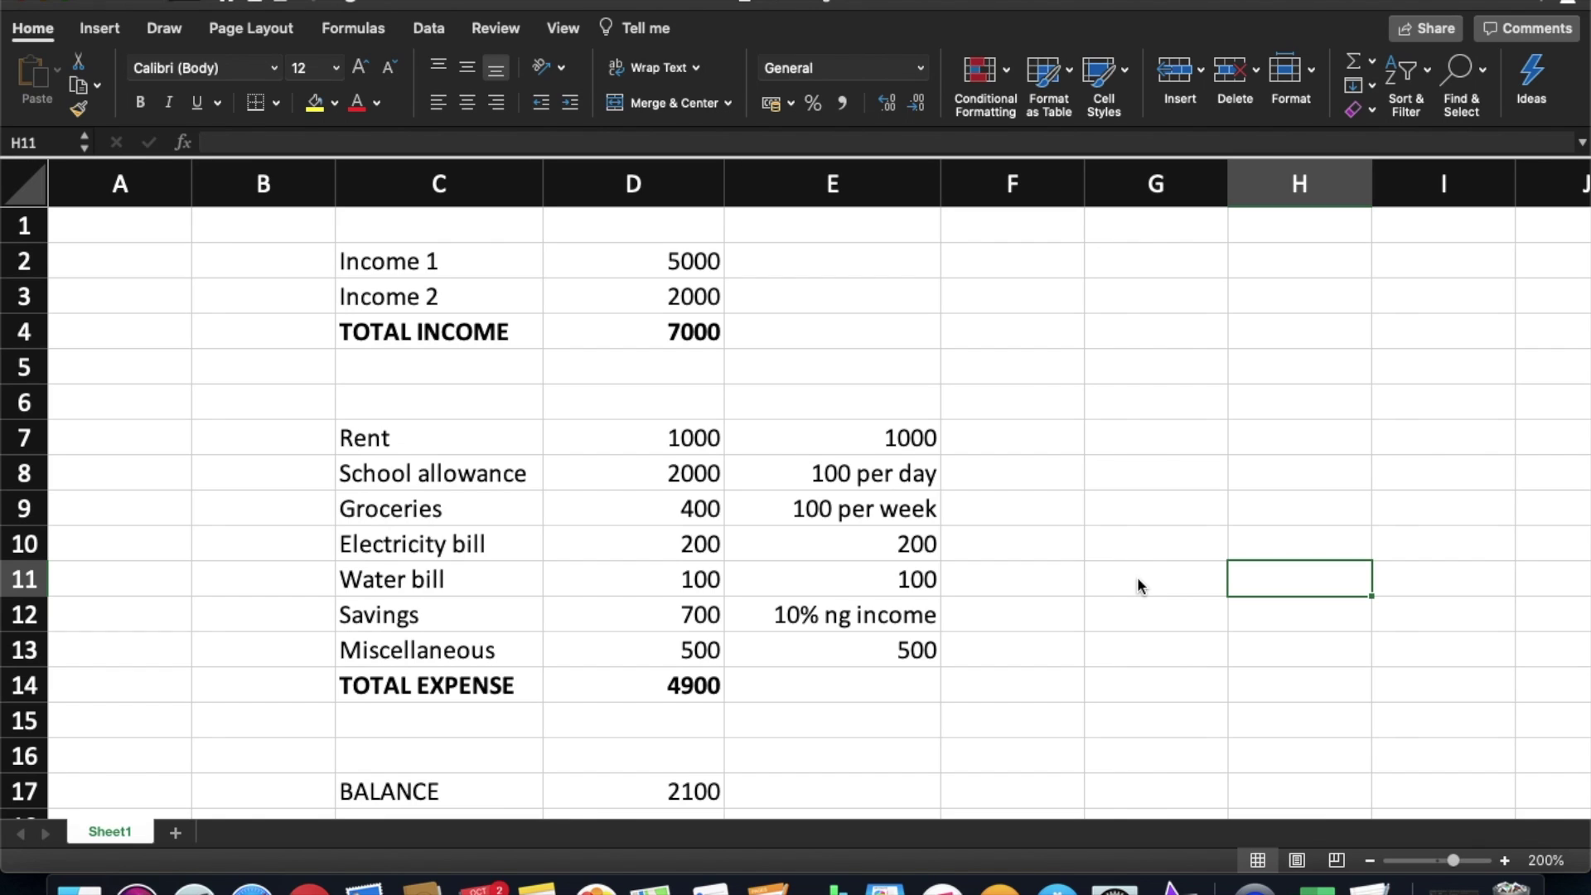
left_click(688, 265)
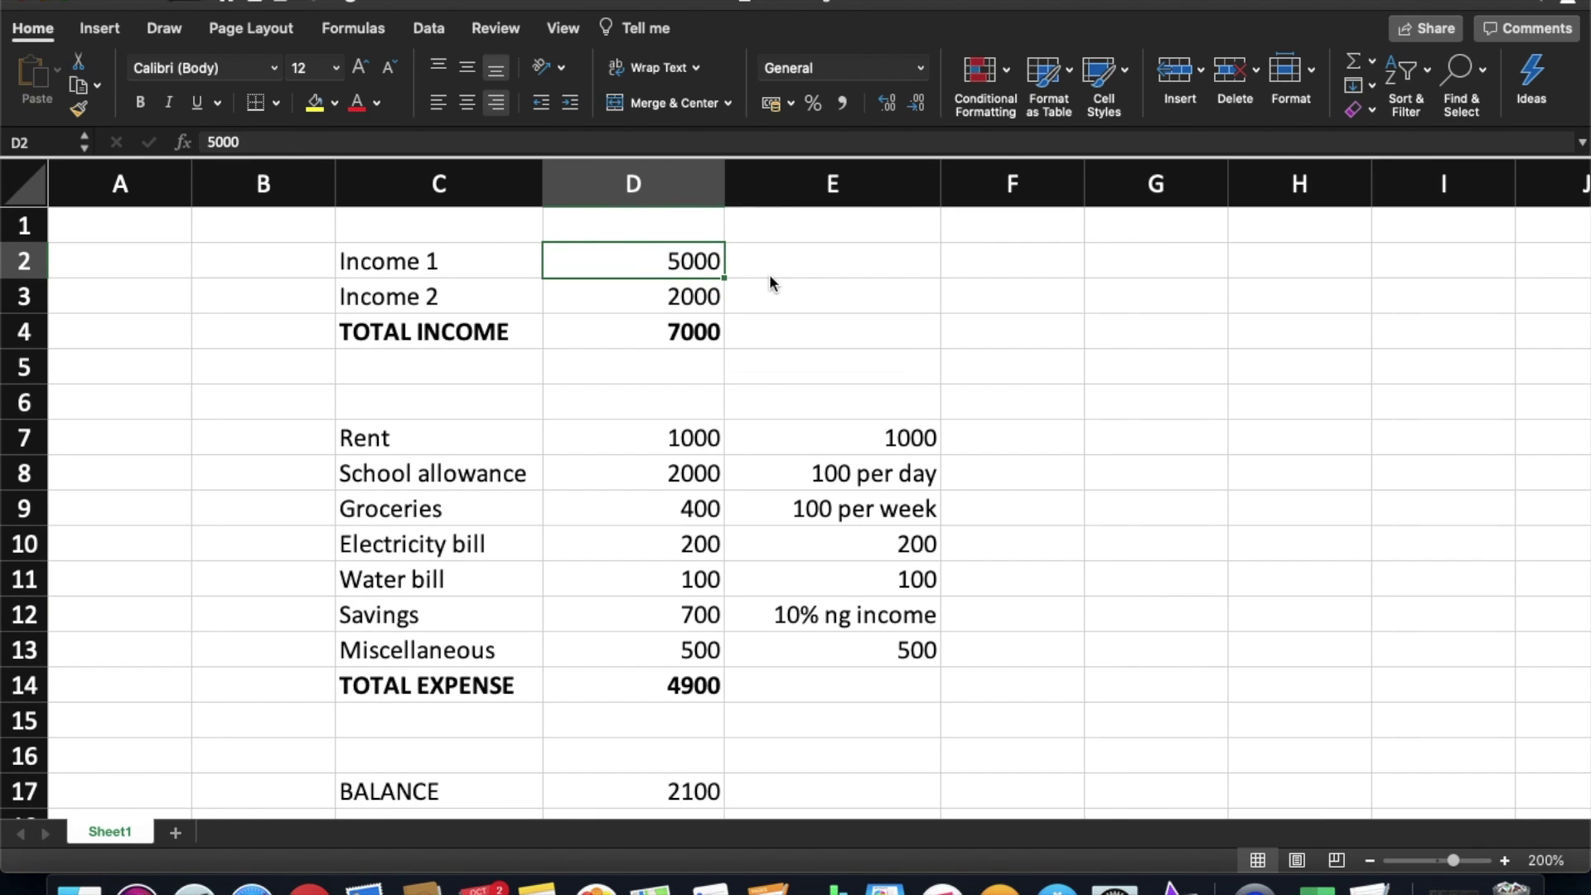
type("600")
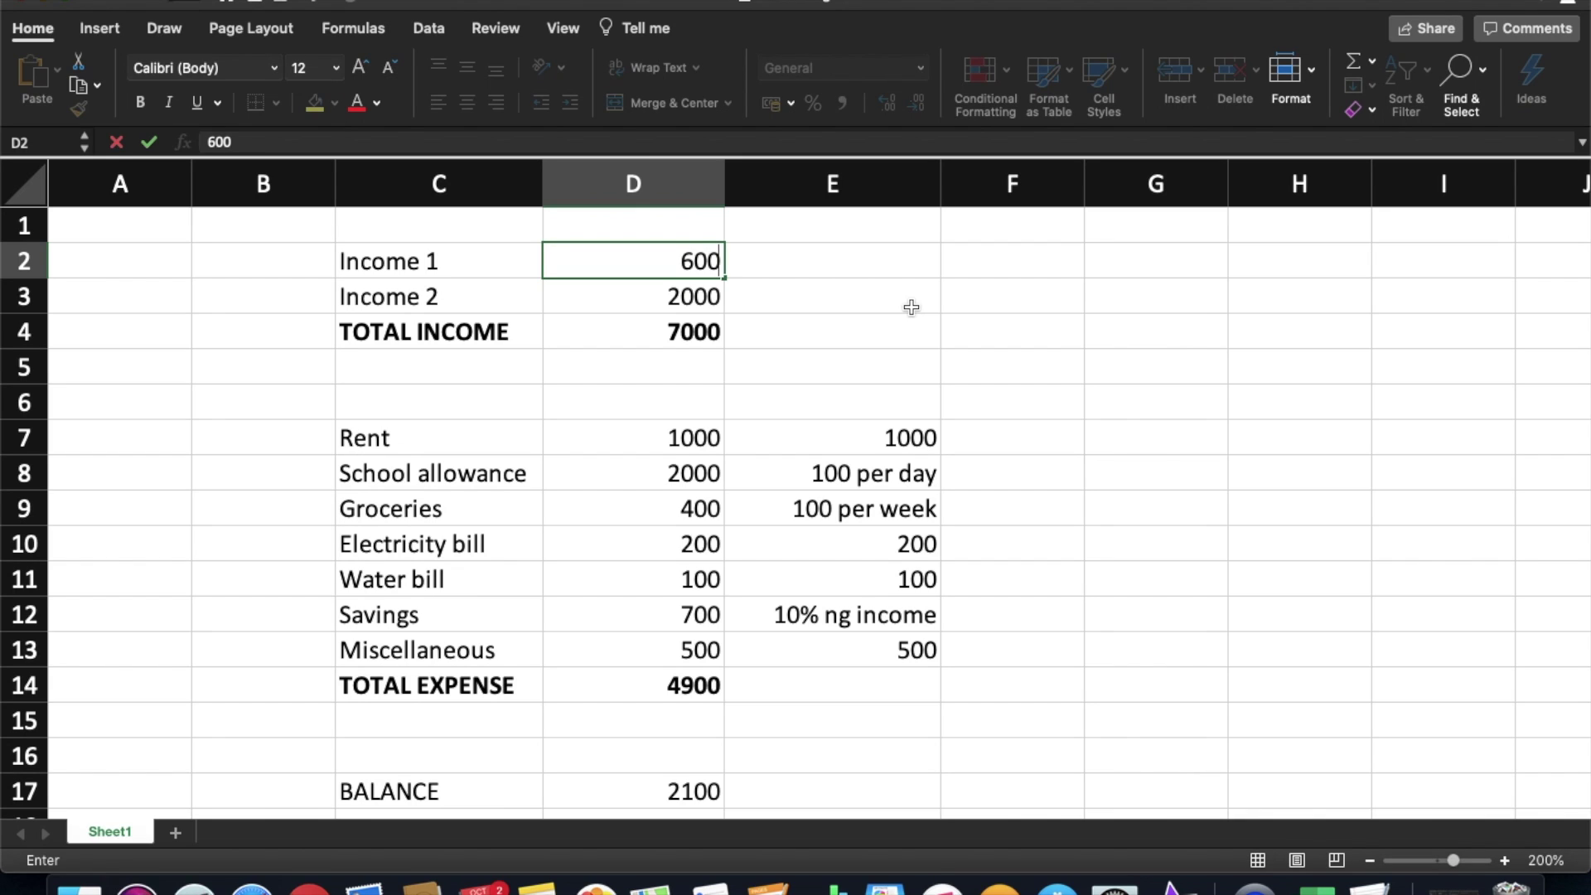
type("0")
key("Return")
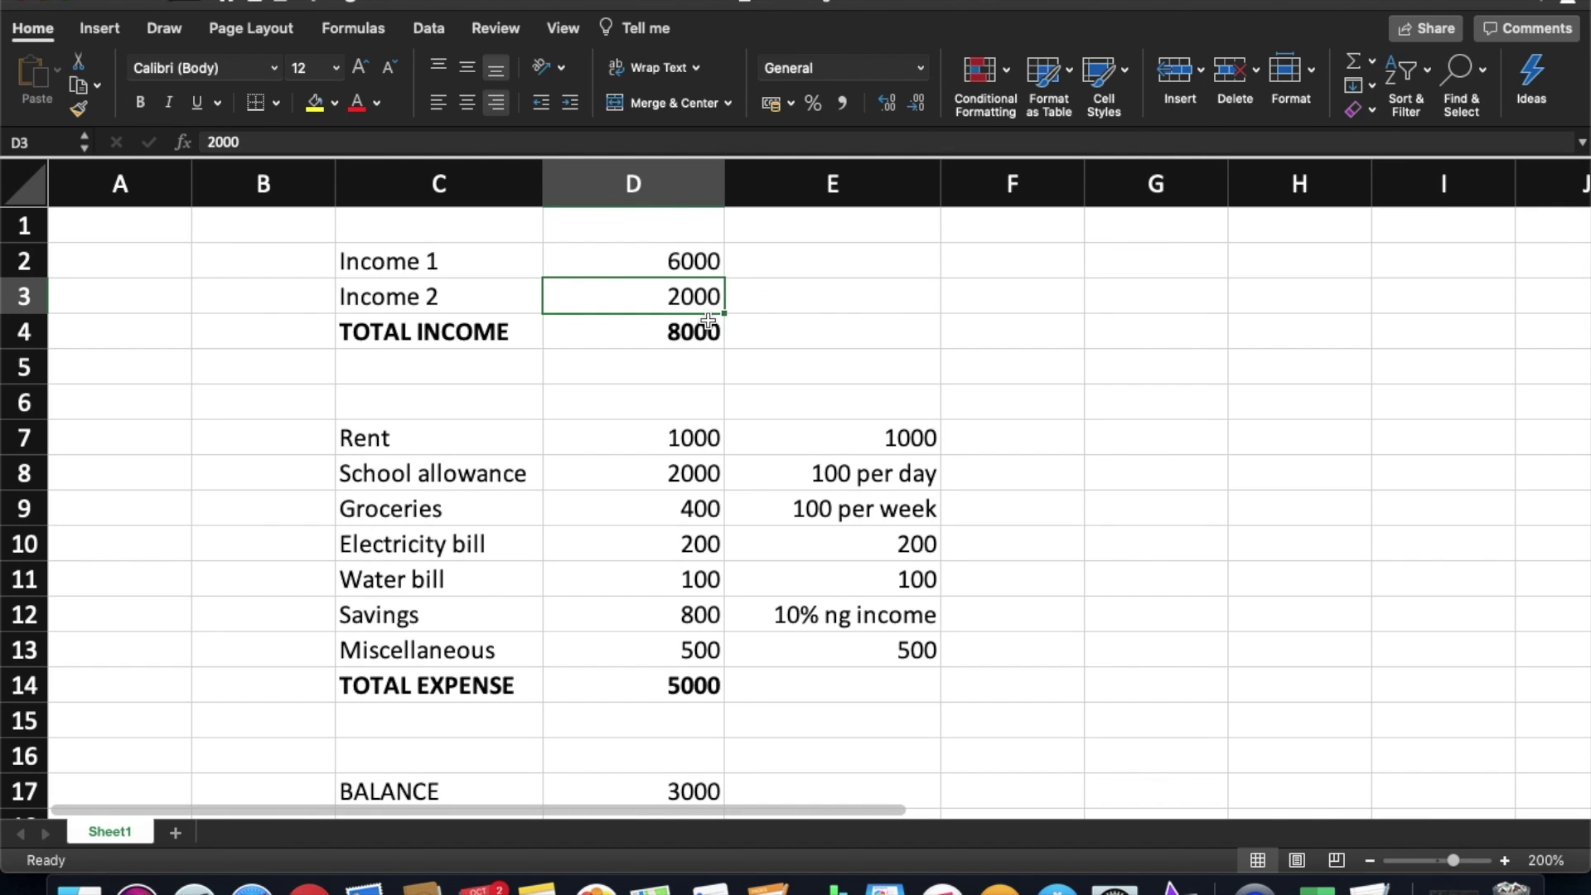
key("super+z")
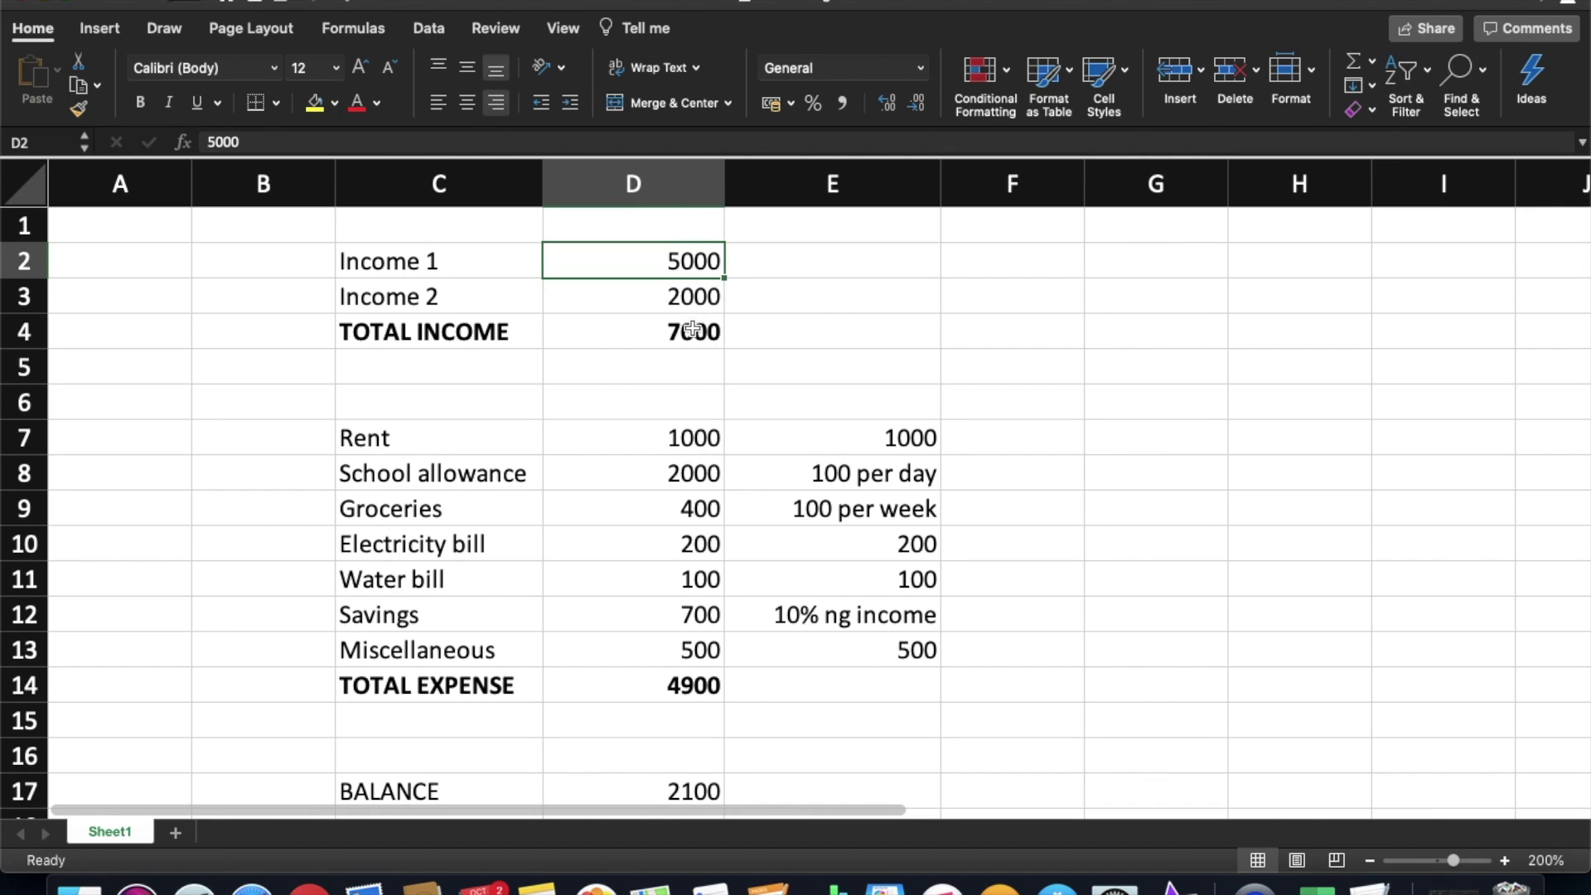
- Change Rent in D7 to 1500, raising TOTAL EXPENSE to 5400
left_click(702, 437)
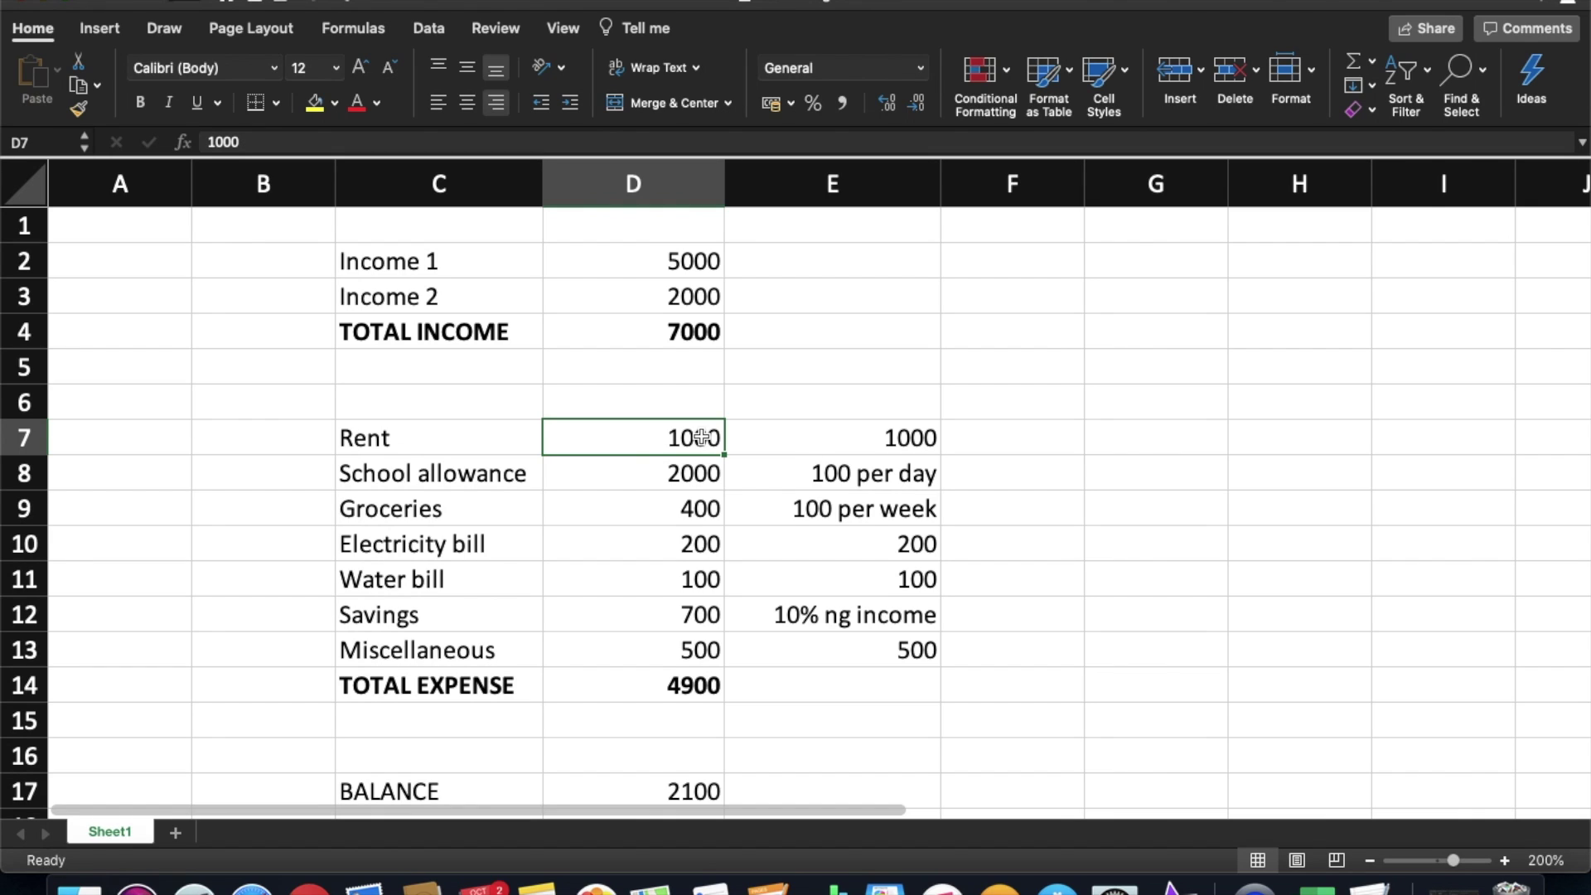
type("1500")
key("Return")
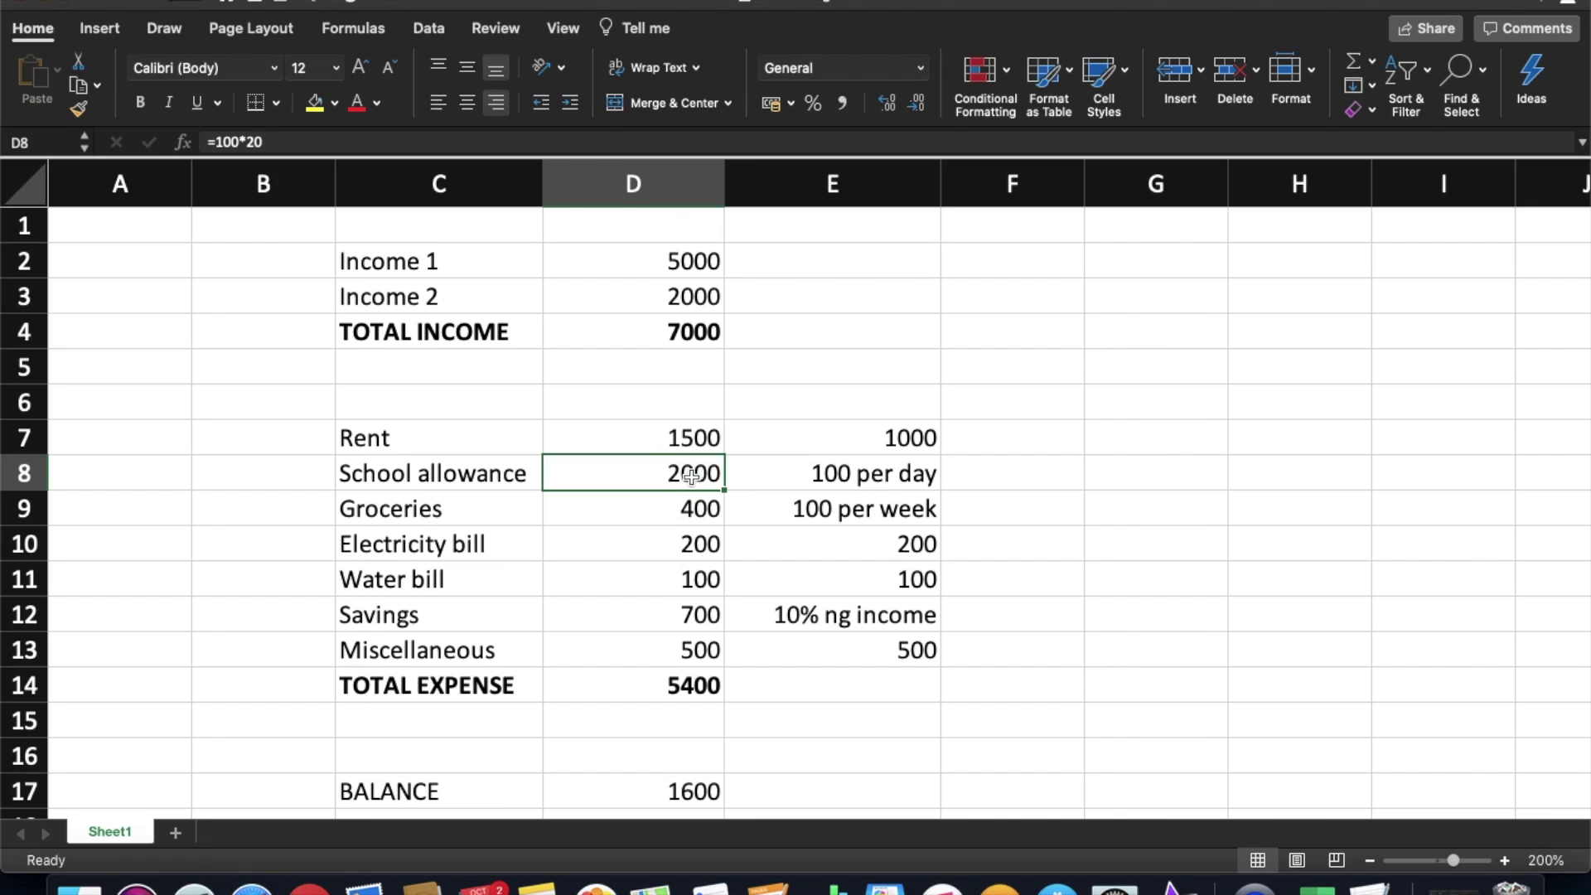
left_click(895, 476)
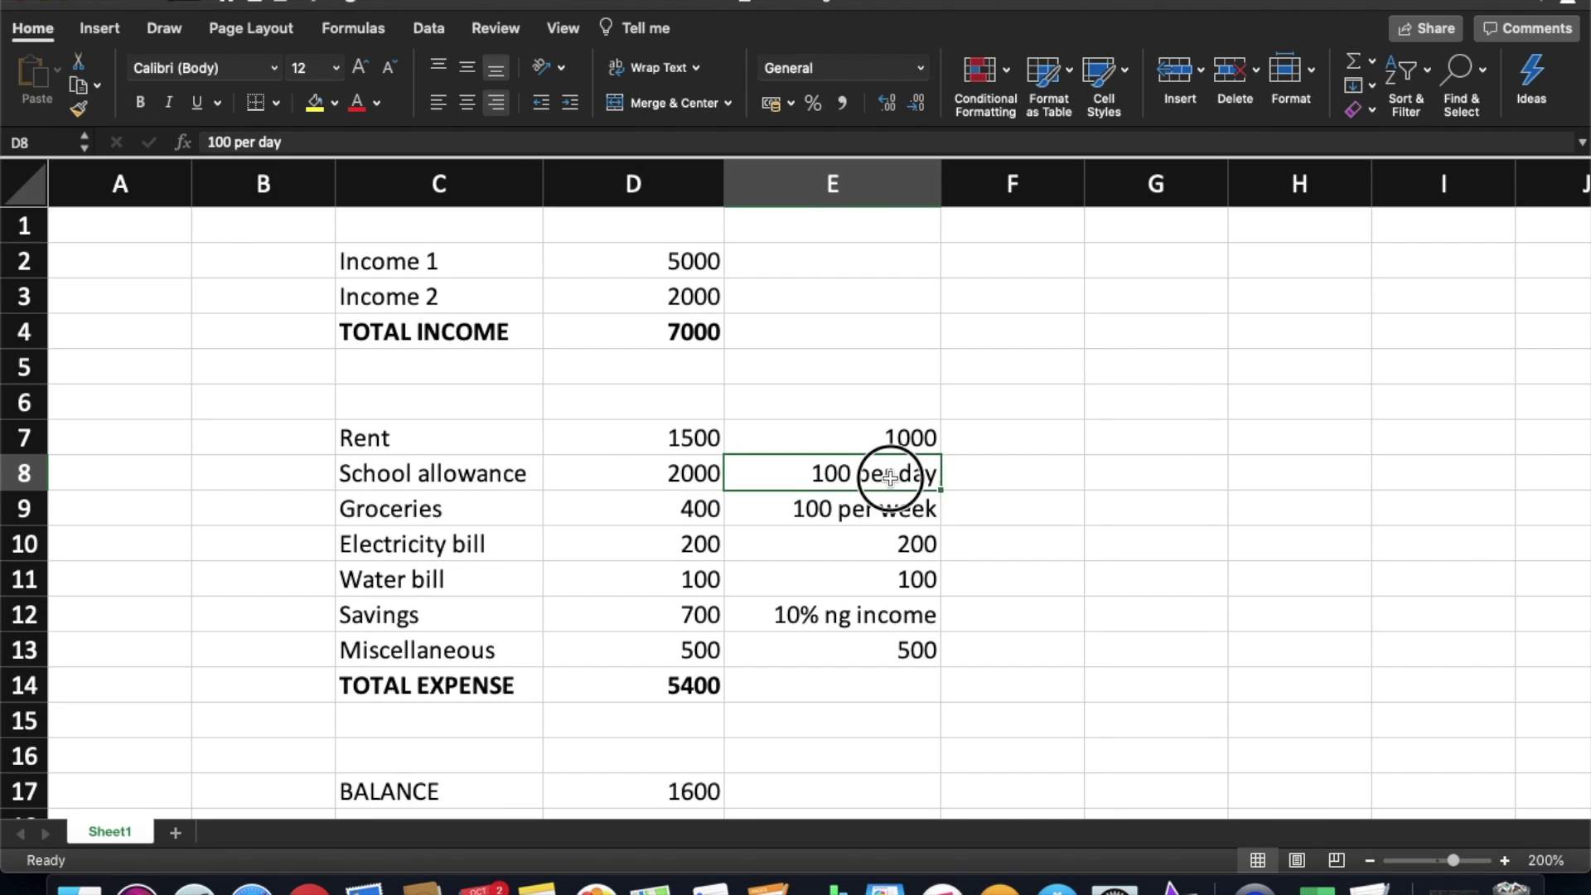
- Copy the whole of column E with its rate notes
left_click(674, 507)
left_click(866, 510)
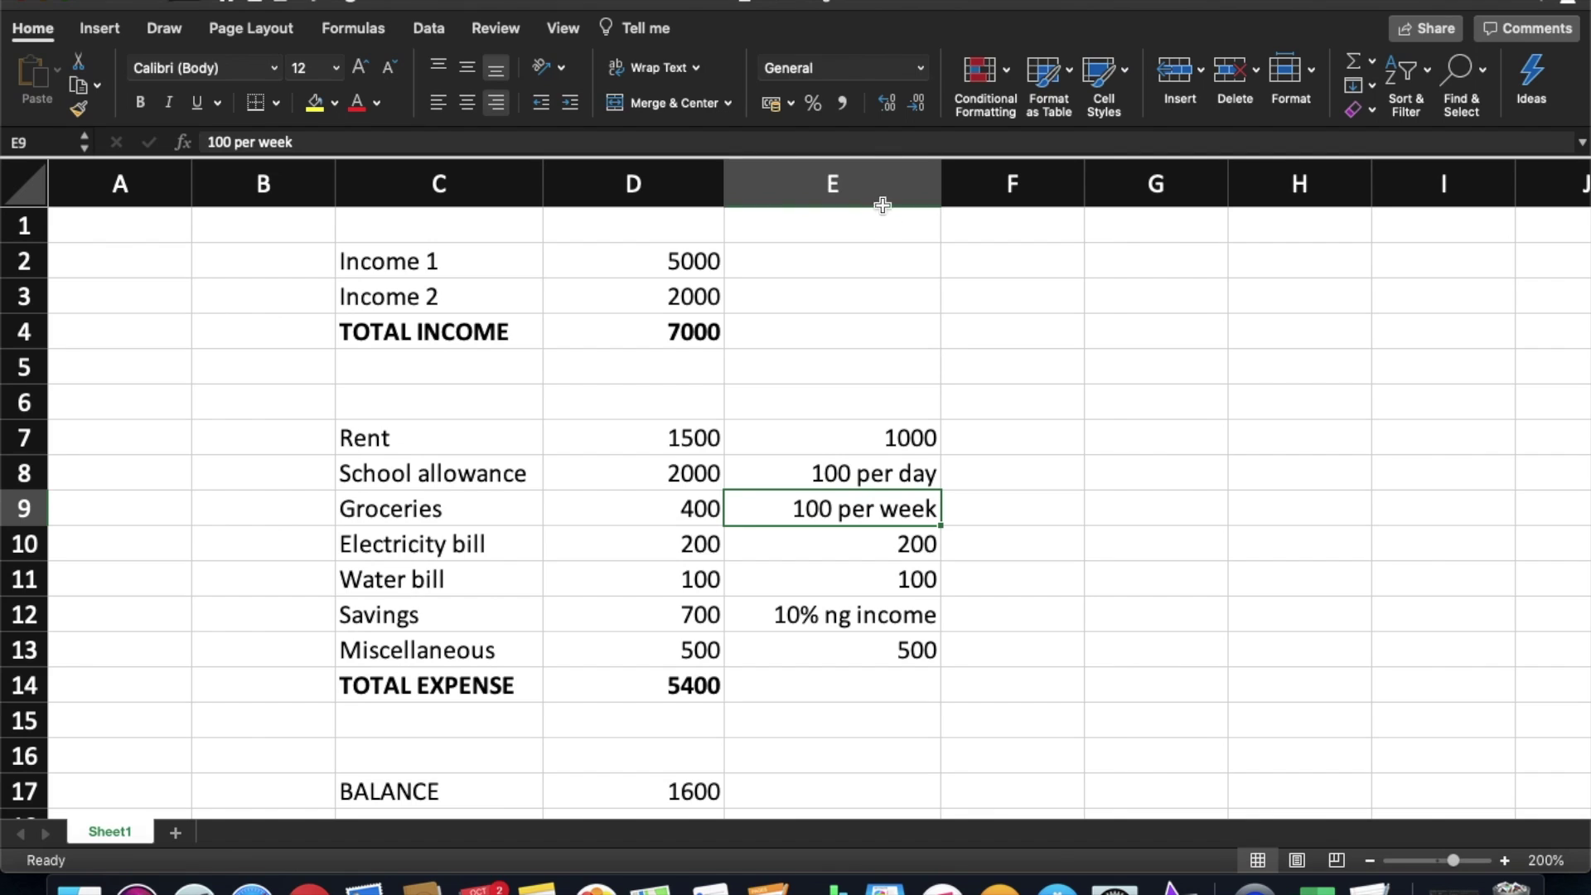
left_click(827, 179)
left_click_drag(827, 179, 896, 186)
left_click(1119, 266)
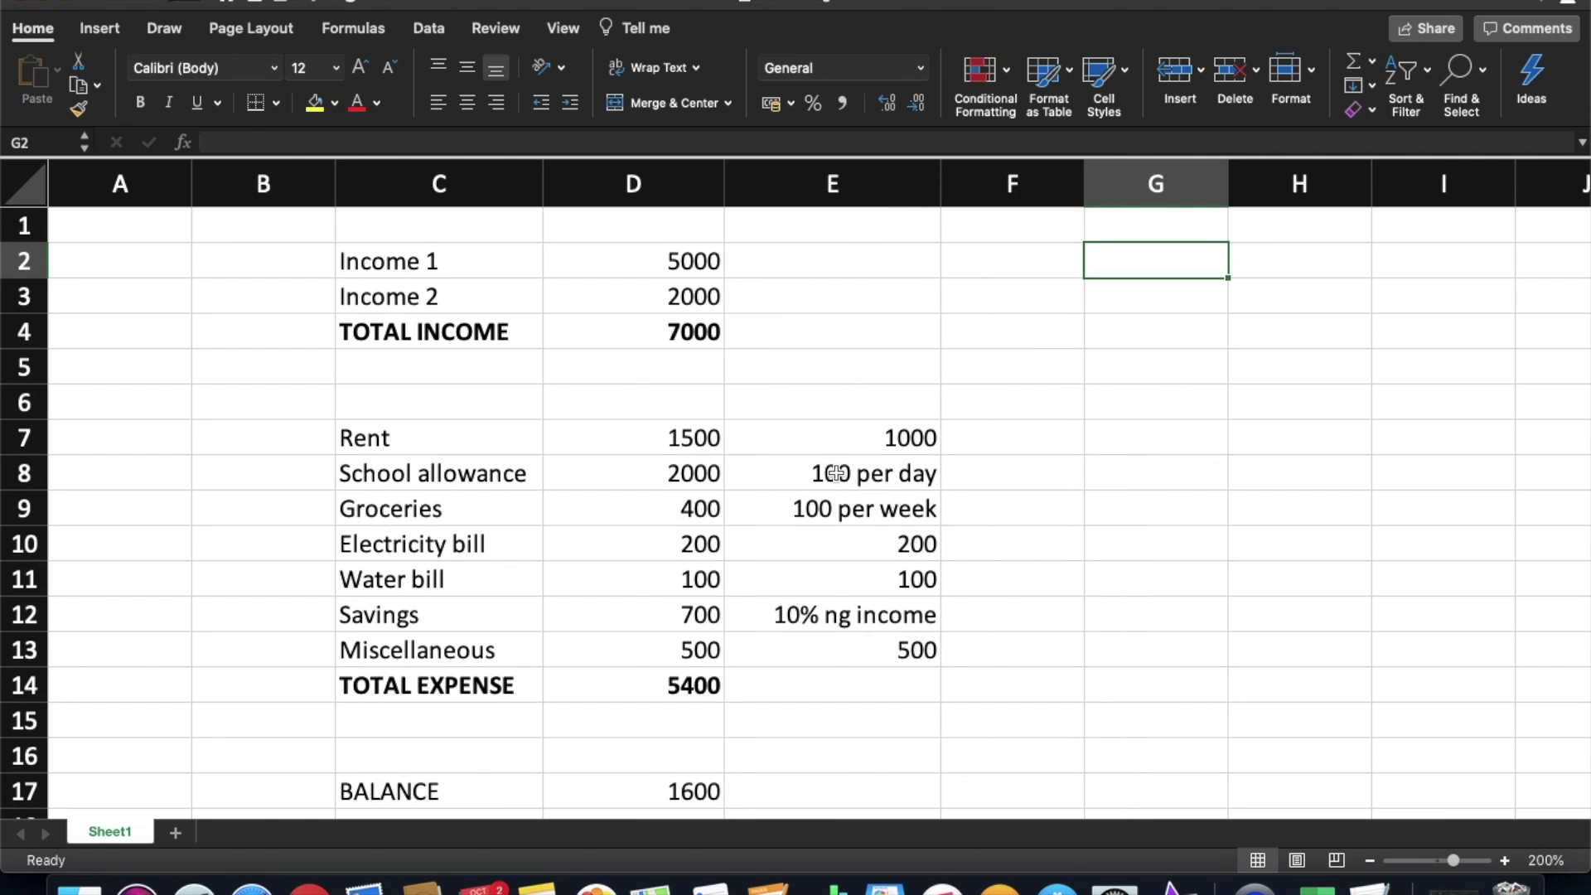
left_click(842, 181)
key("super+c")
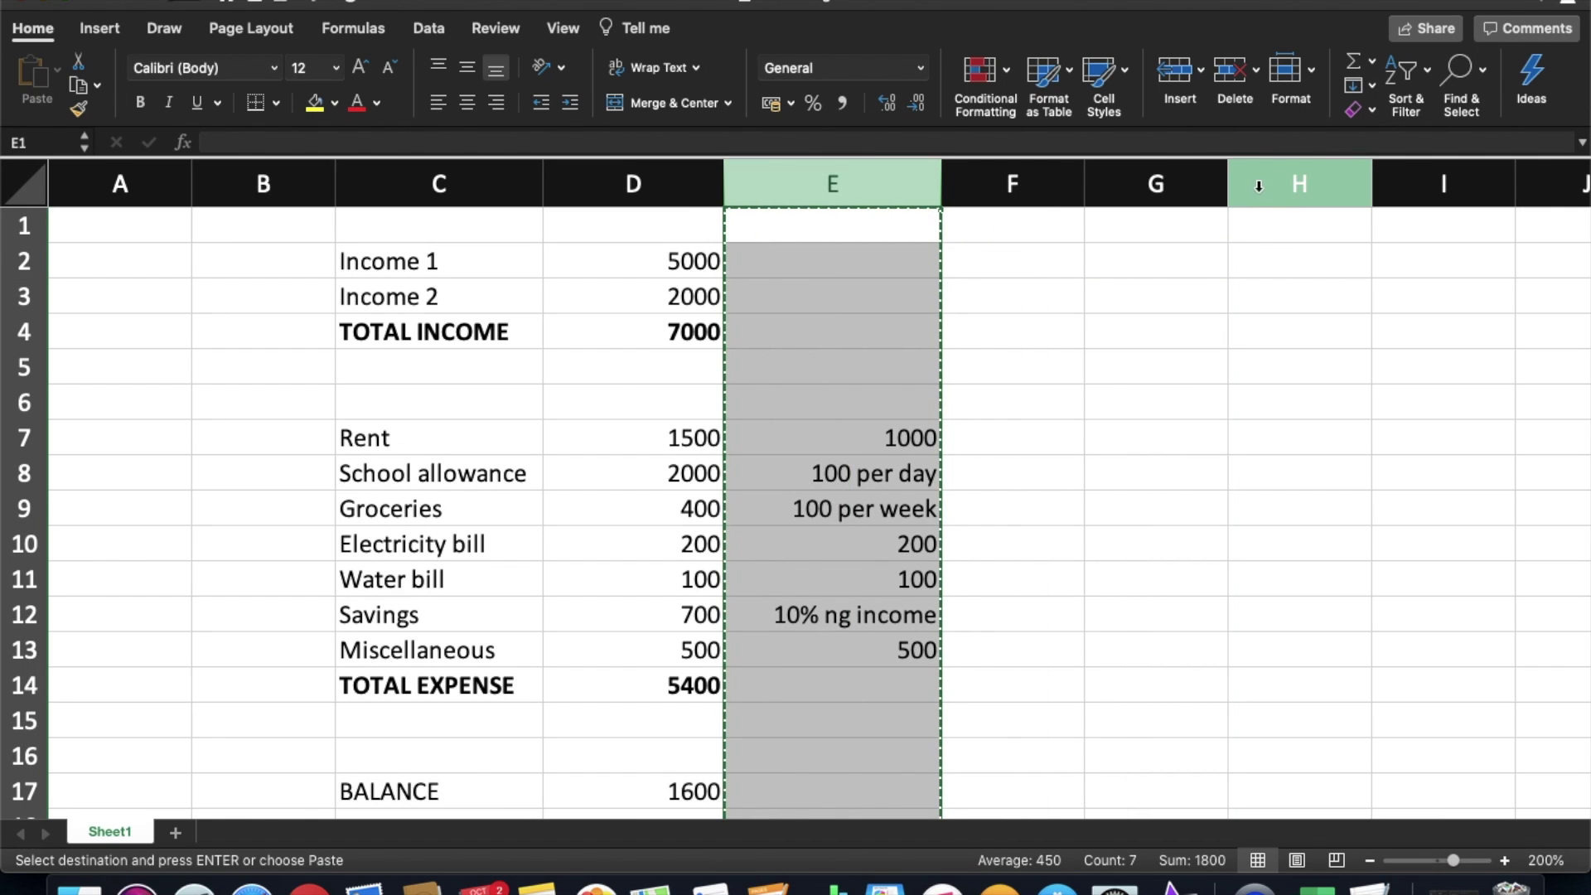
- Paste the rate notes into column H, leaving column E empty
left_click(1283, 180)
key("Return")
left_click(1108, 441)
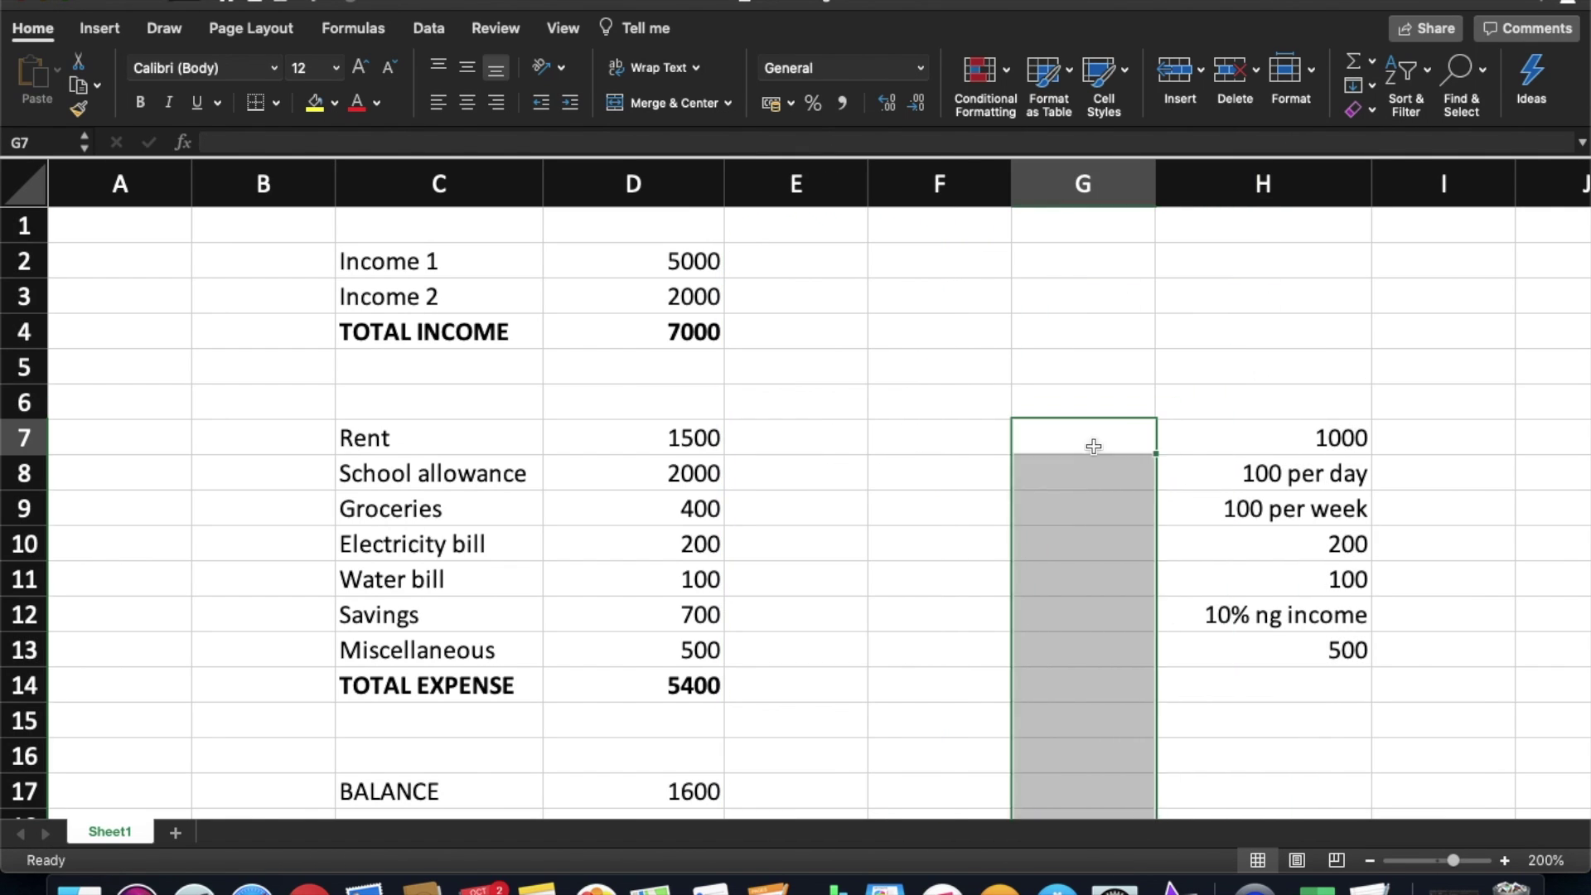
left_click(768, 468)
- Calculate School allowance in D8 as =100*20
left_click(675, 469)
type("=100*20")
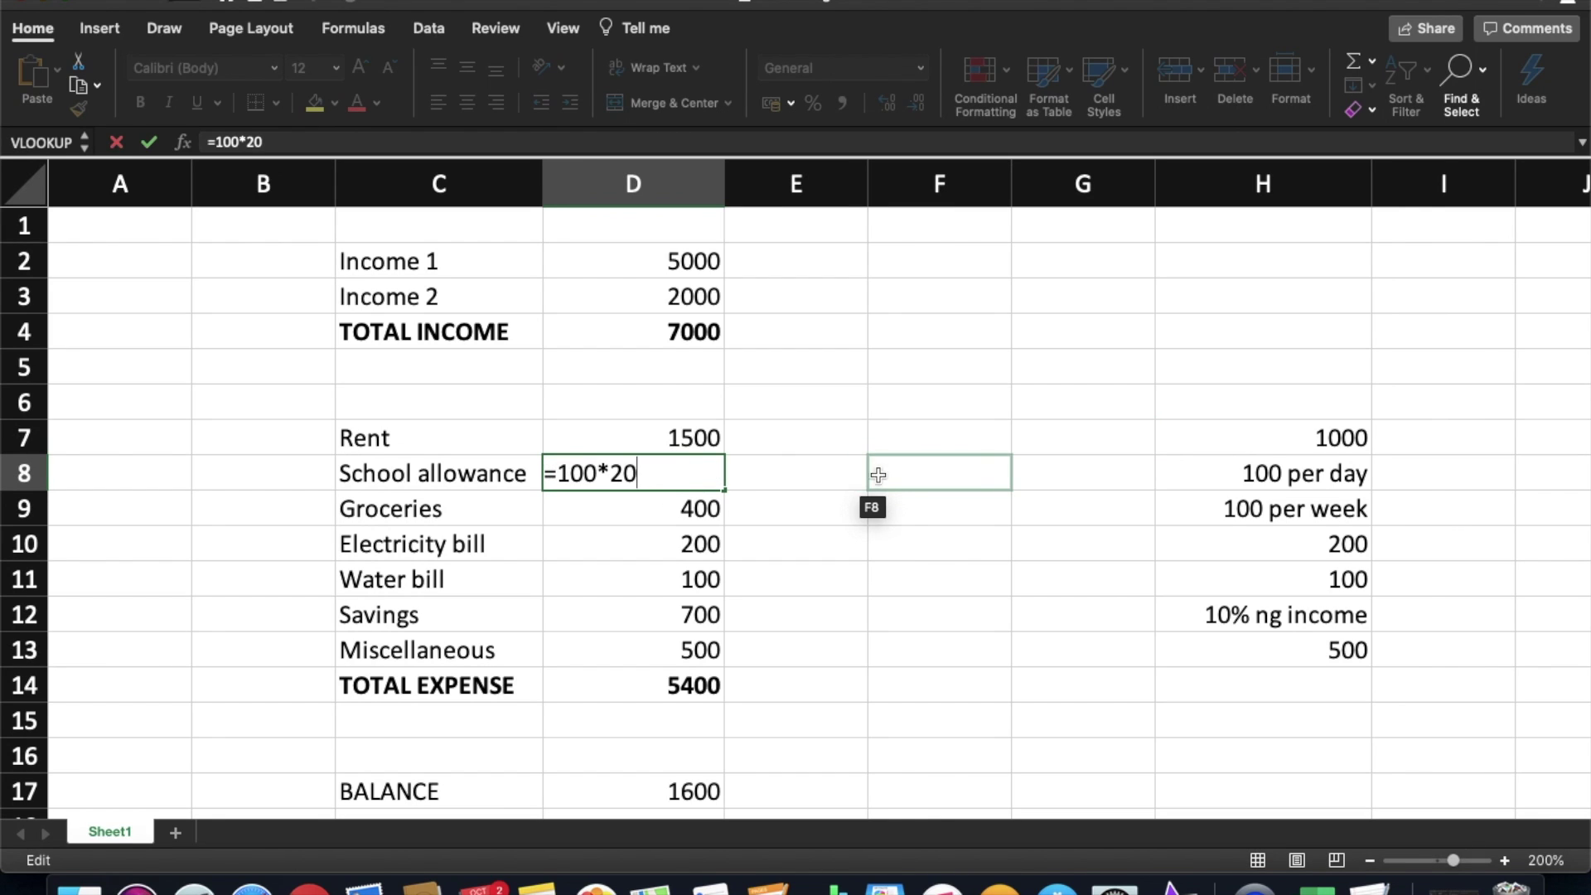
key("Return")
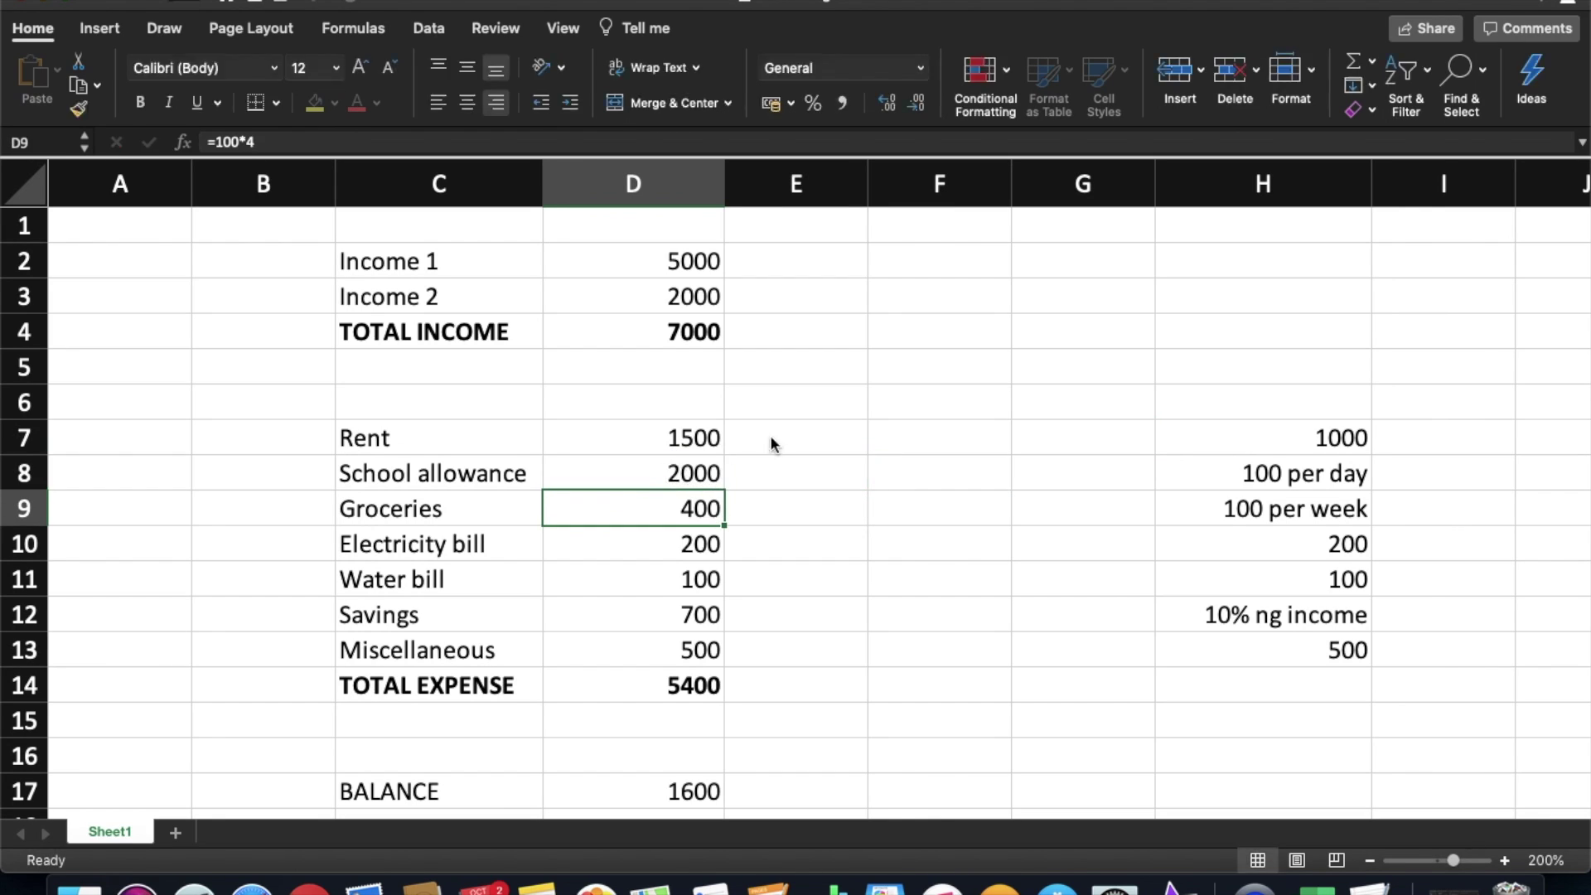
left_click(820, 478)
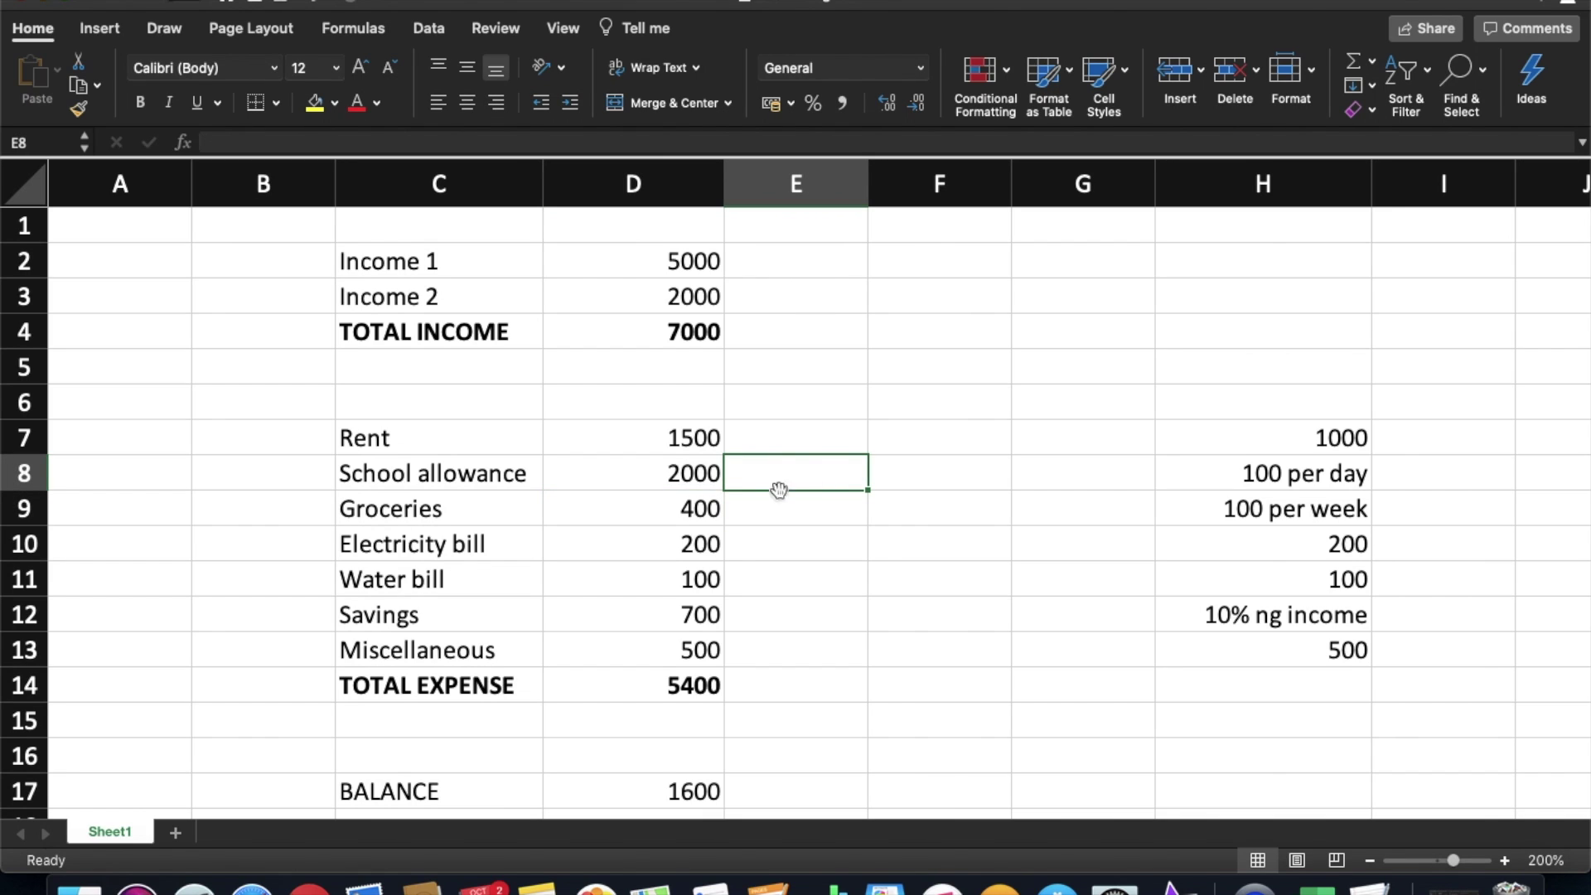
- Enter helper values 100 and 20 for School allowance, and 100 and 4 for Groceries
type("100")
left_click(906, 481)
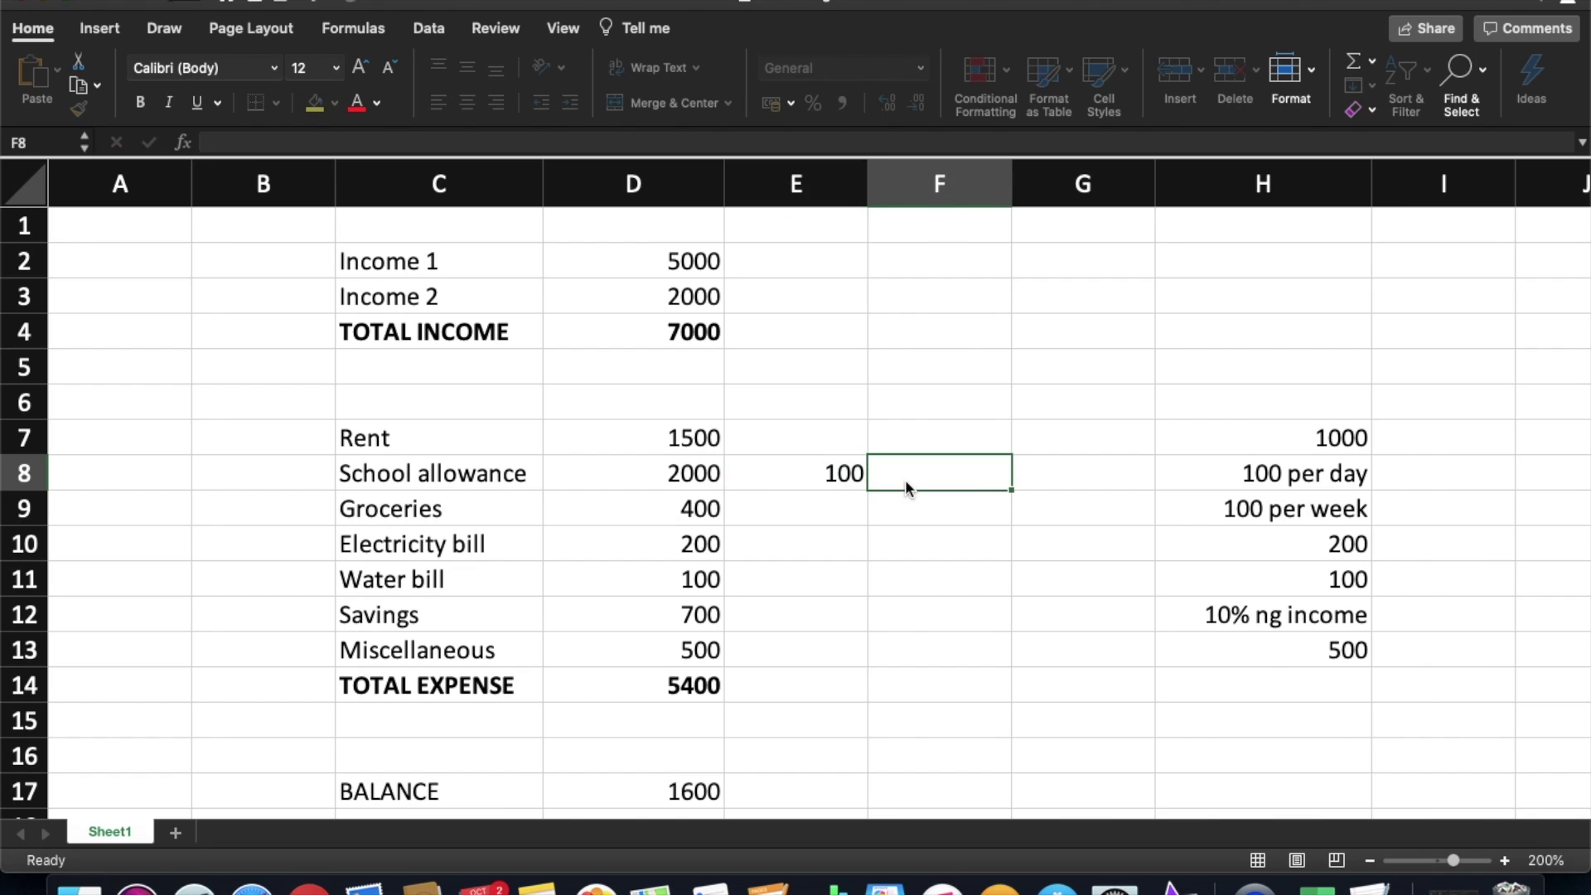
type("20")
key("Return")
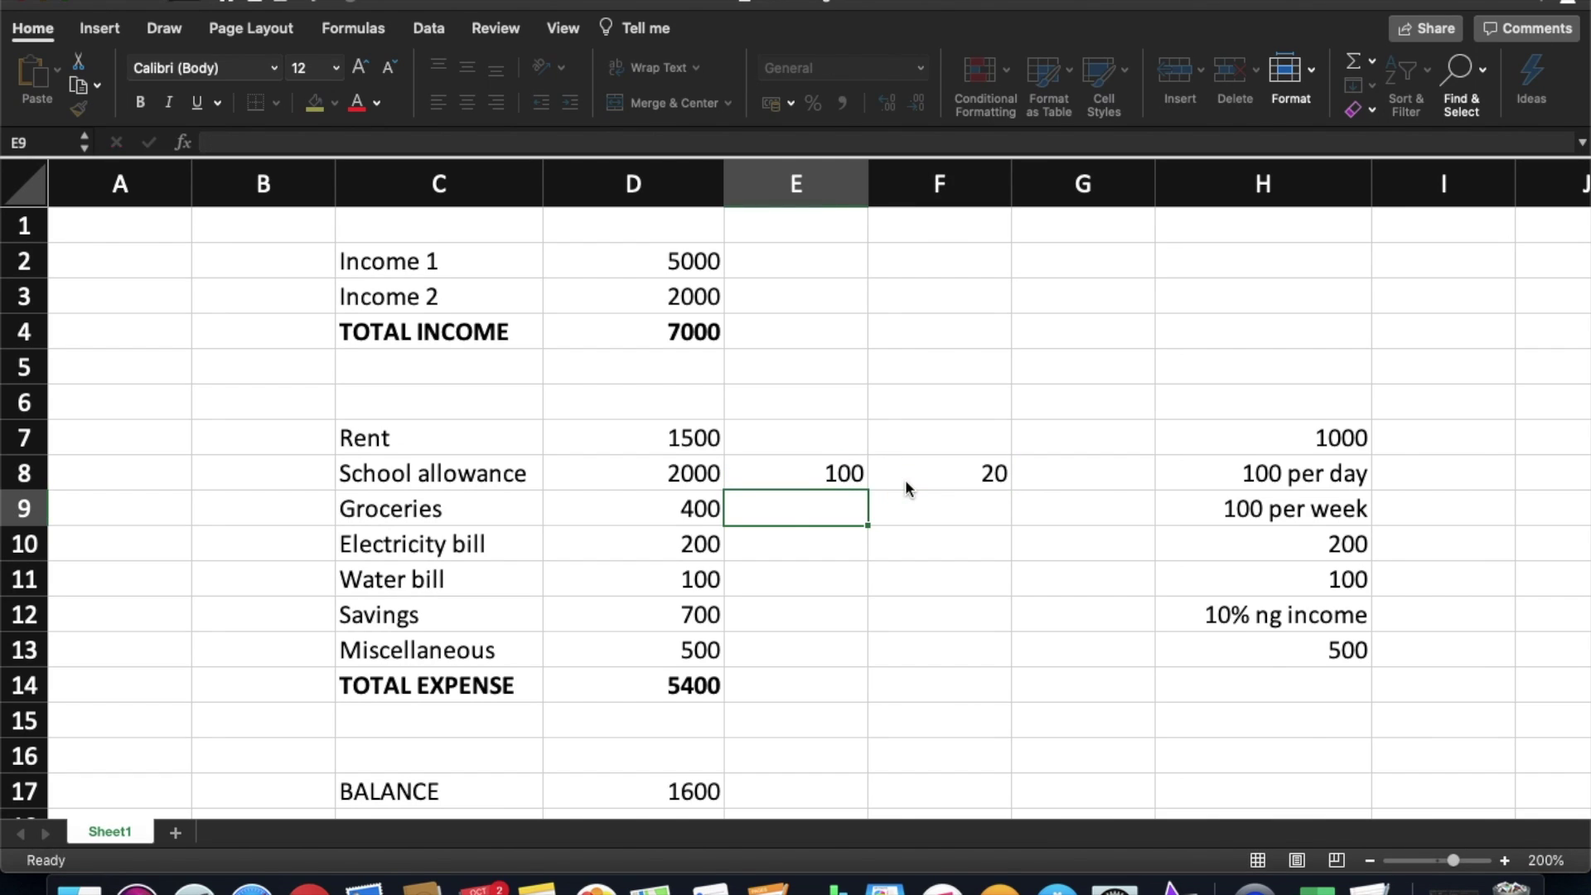
type("100")
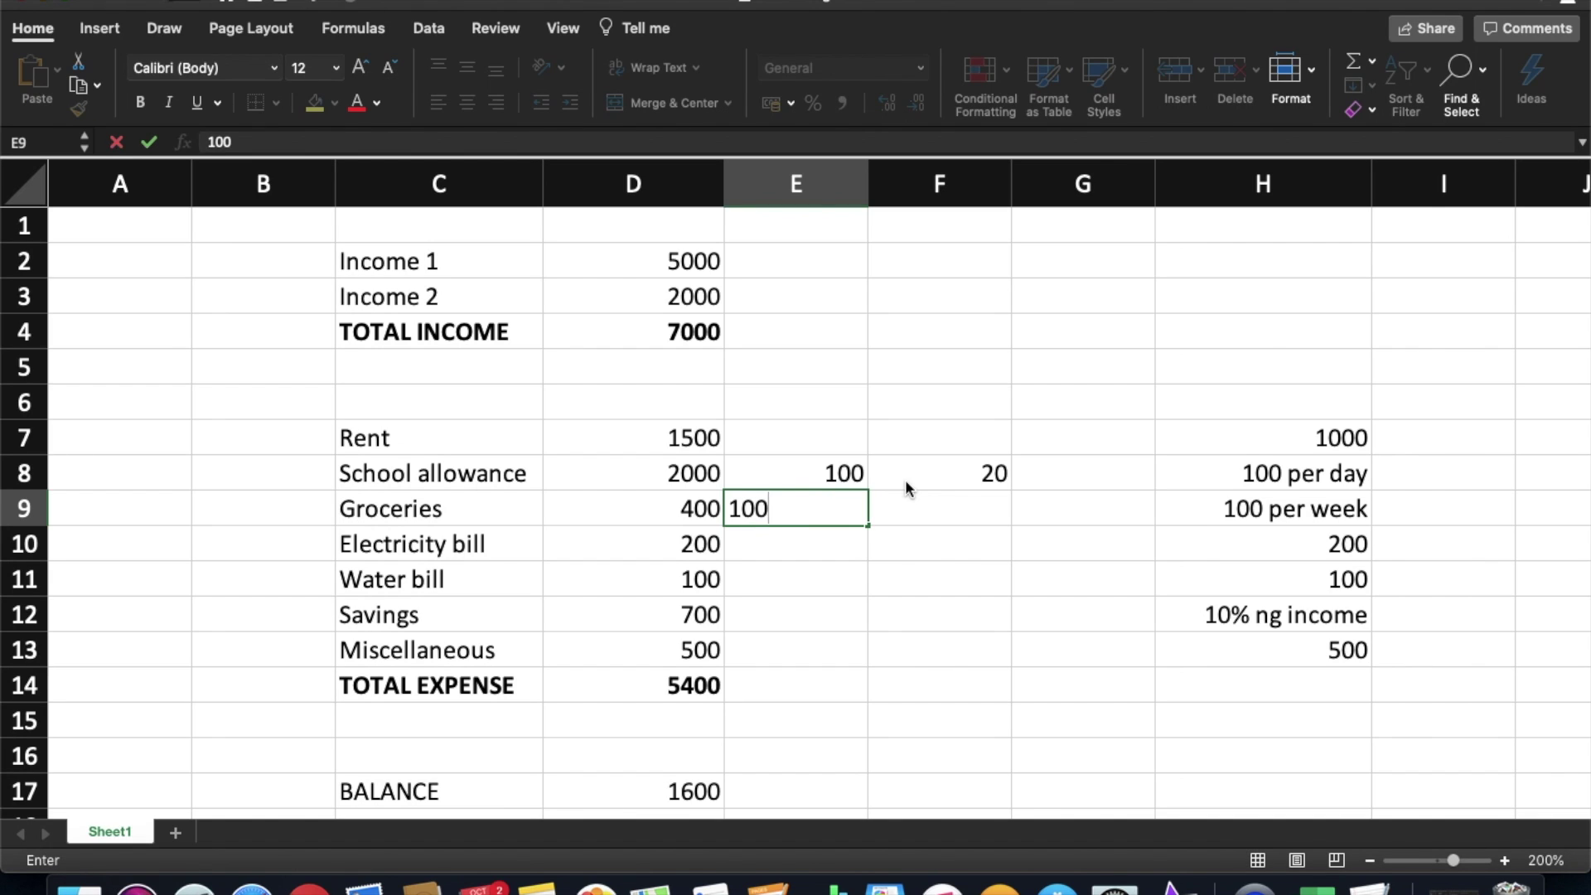
key("Tab")
type("4")
key("Tab")
- Label the counts with 'days' beside the school count and 'weeks' in G9
left_click(1032, 474)
type("days")
left_click(1055, 507)
type("weeks")
left_click(1082, 609)
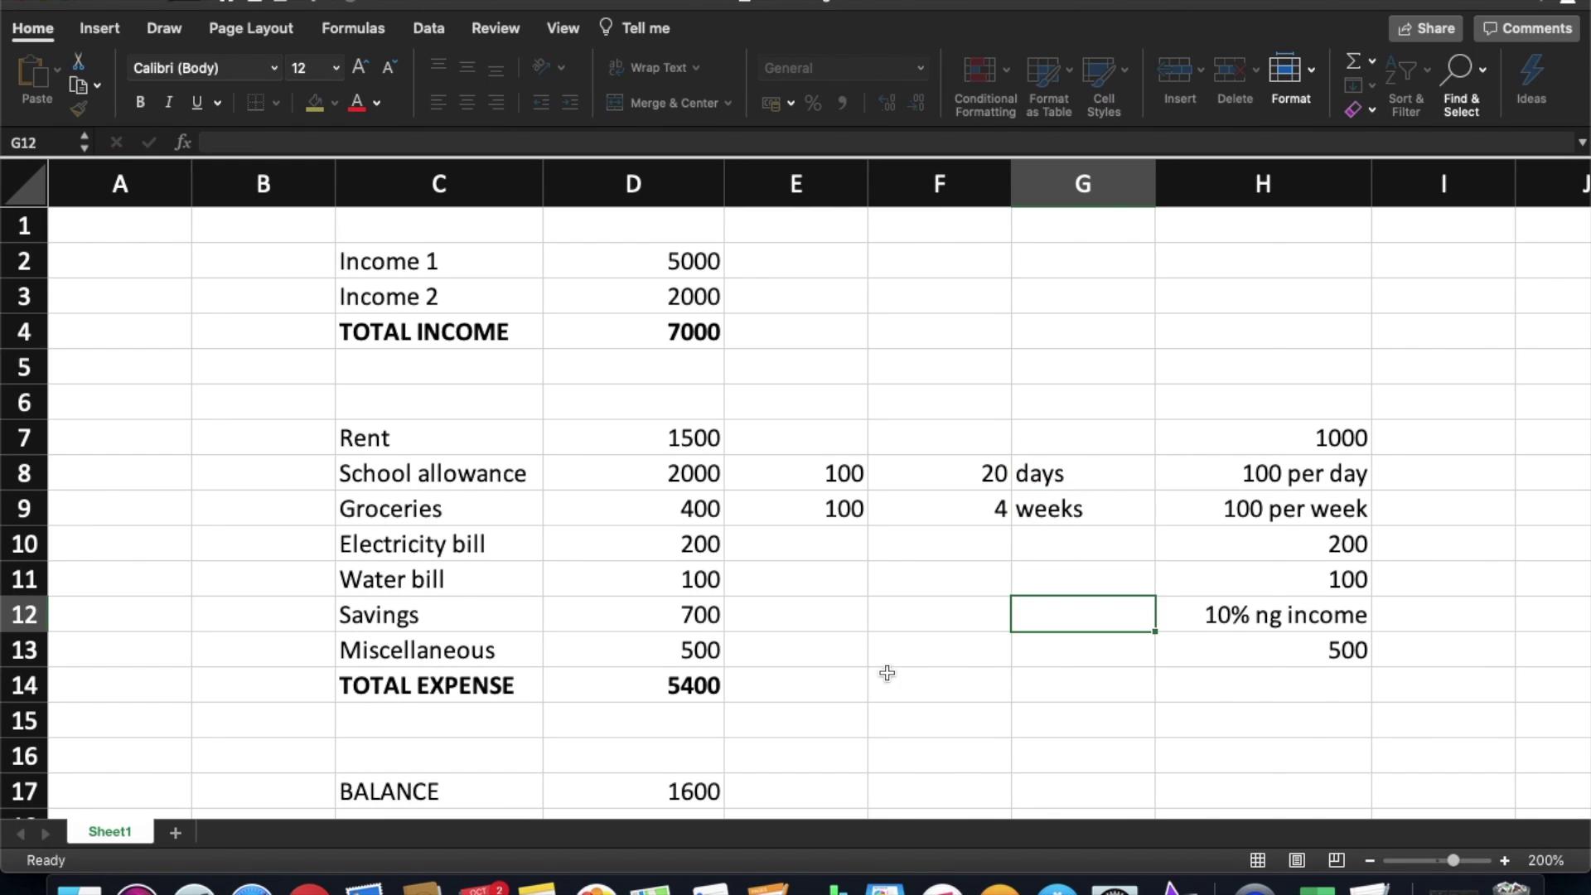
left_click(884, 675)
left_click(684, 472)
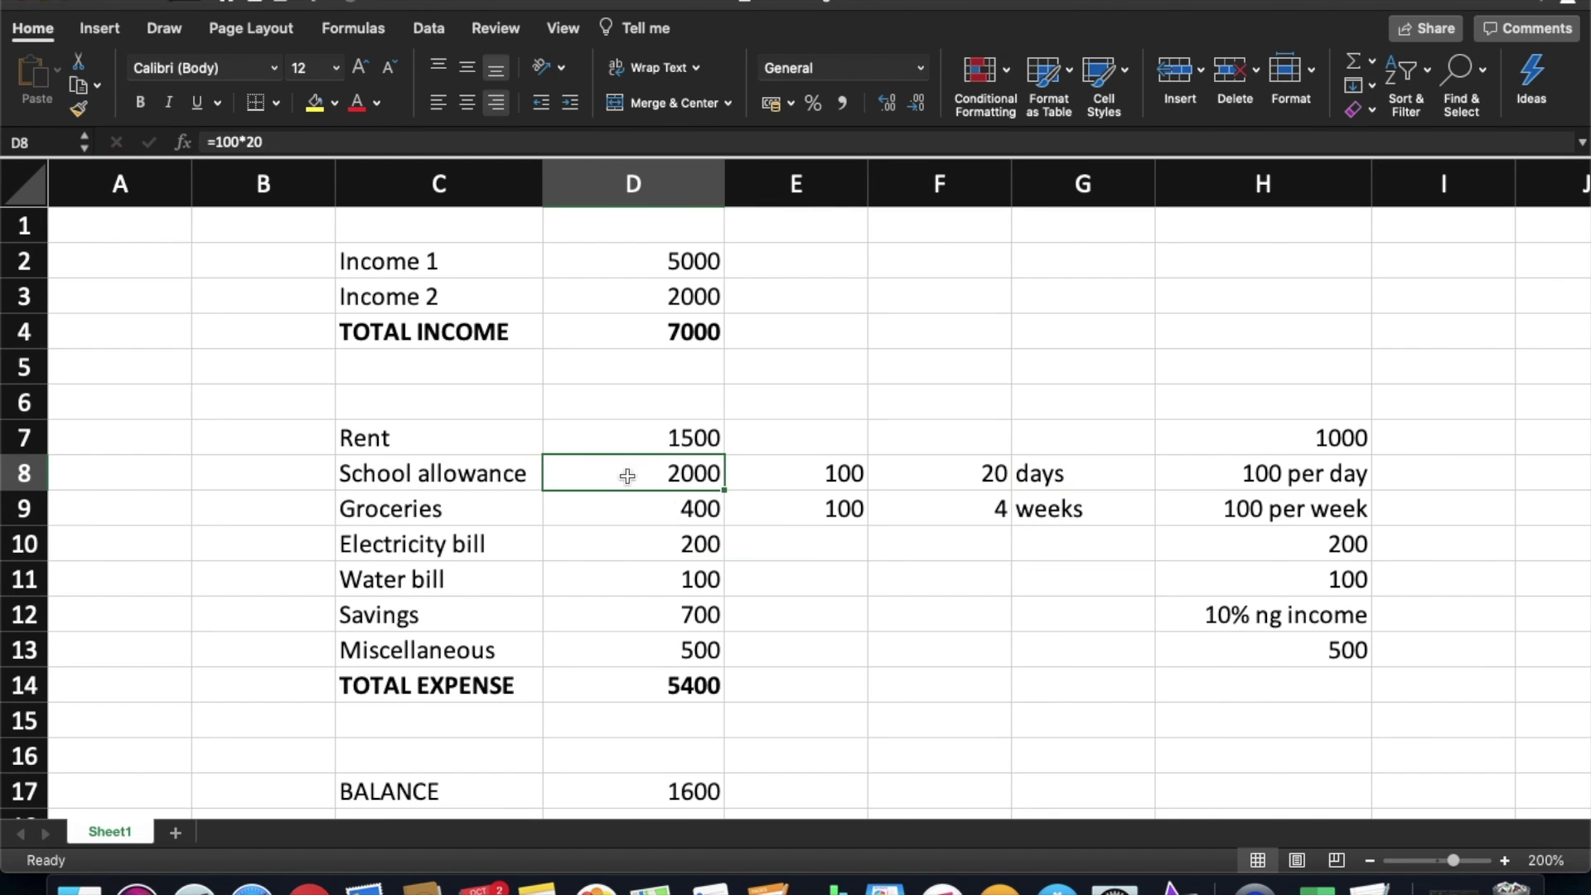
- Replace the hard-coded School allowance with the formula =E8*F8 in D8
double_click(664, 475)
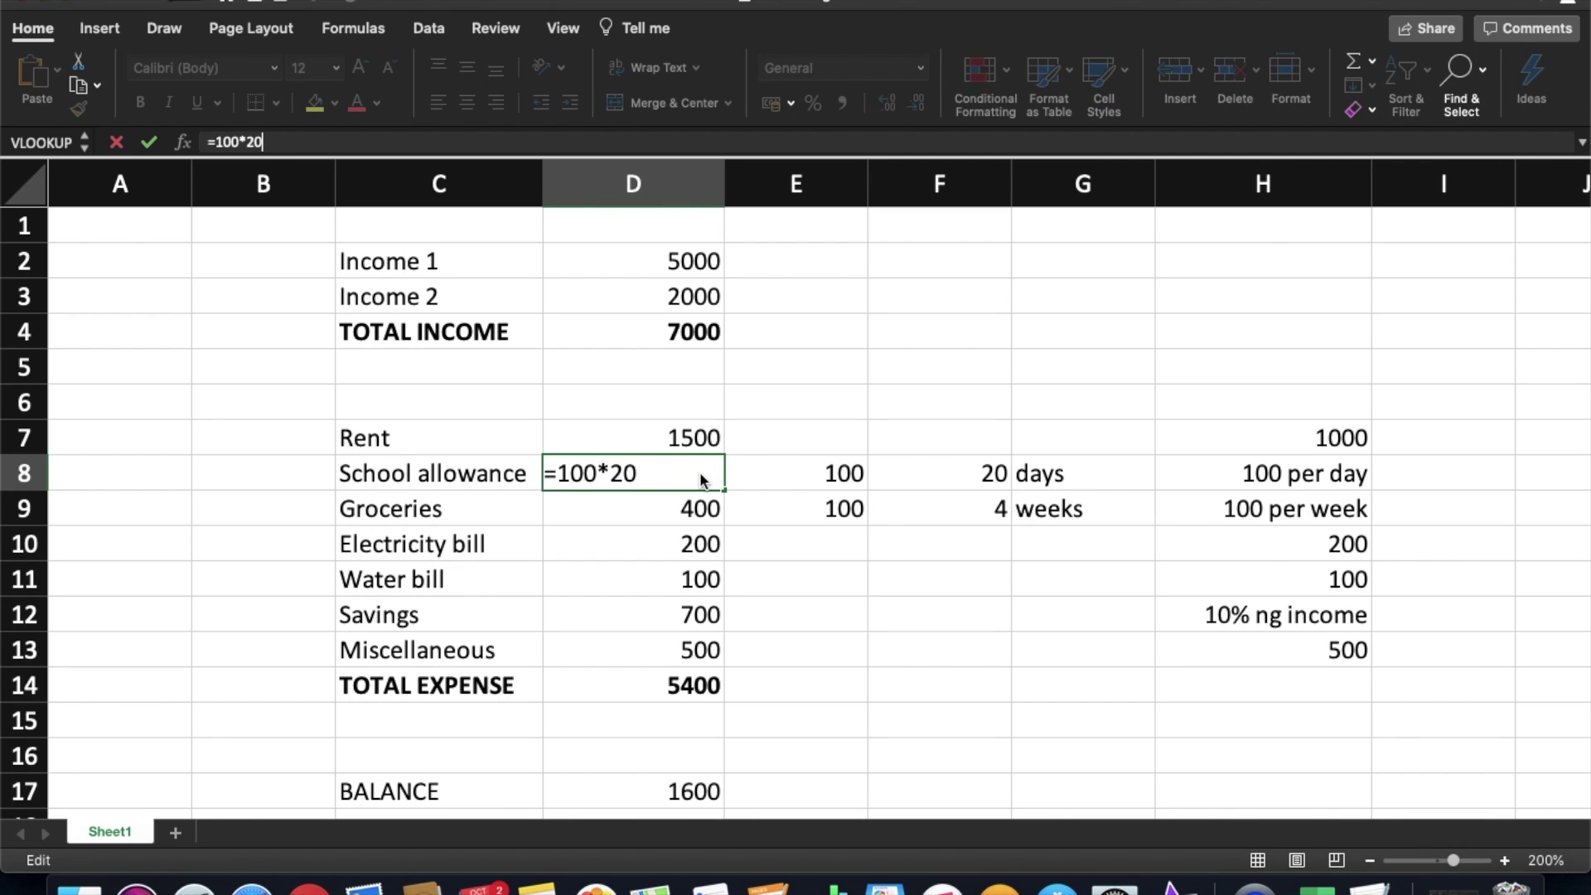
left_click_drag(659, 465, 544, 459)
key("BackSpace")
left_click(1000, 684)
left_click(641, 464)
type("=")
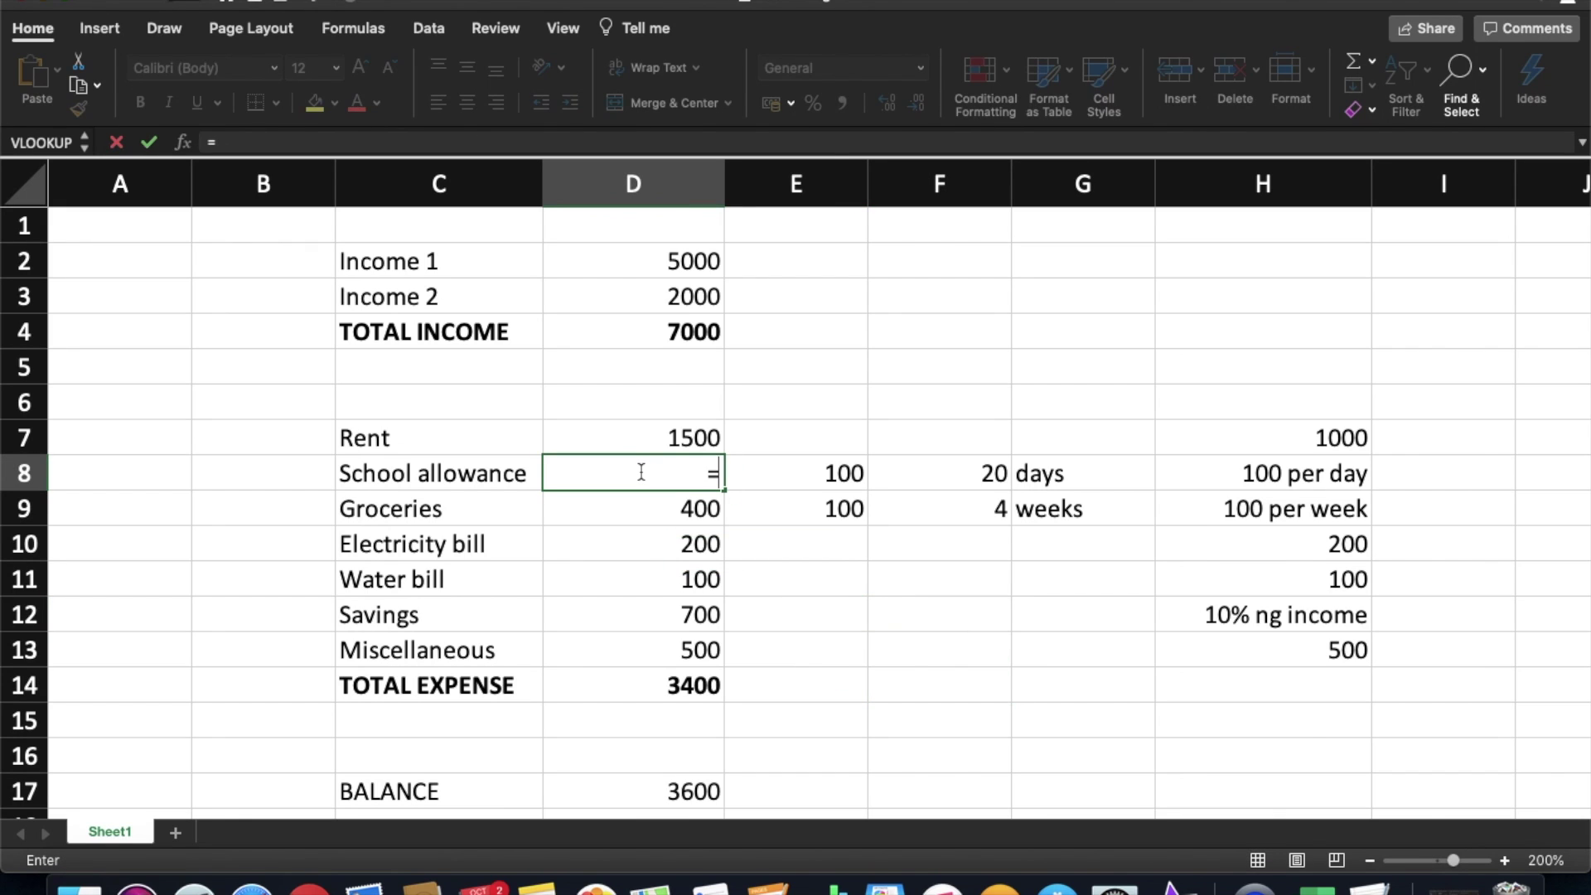
left_click(811, 478)
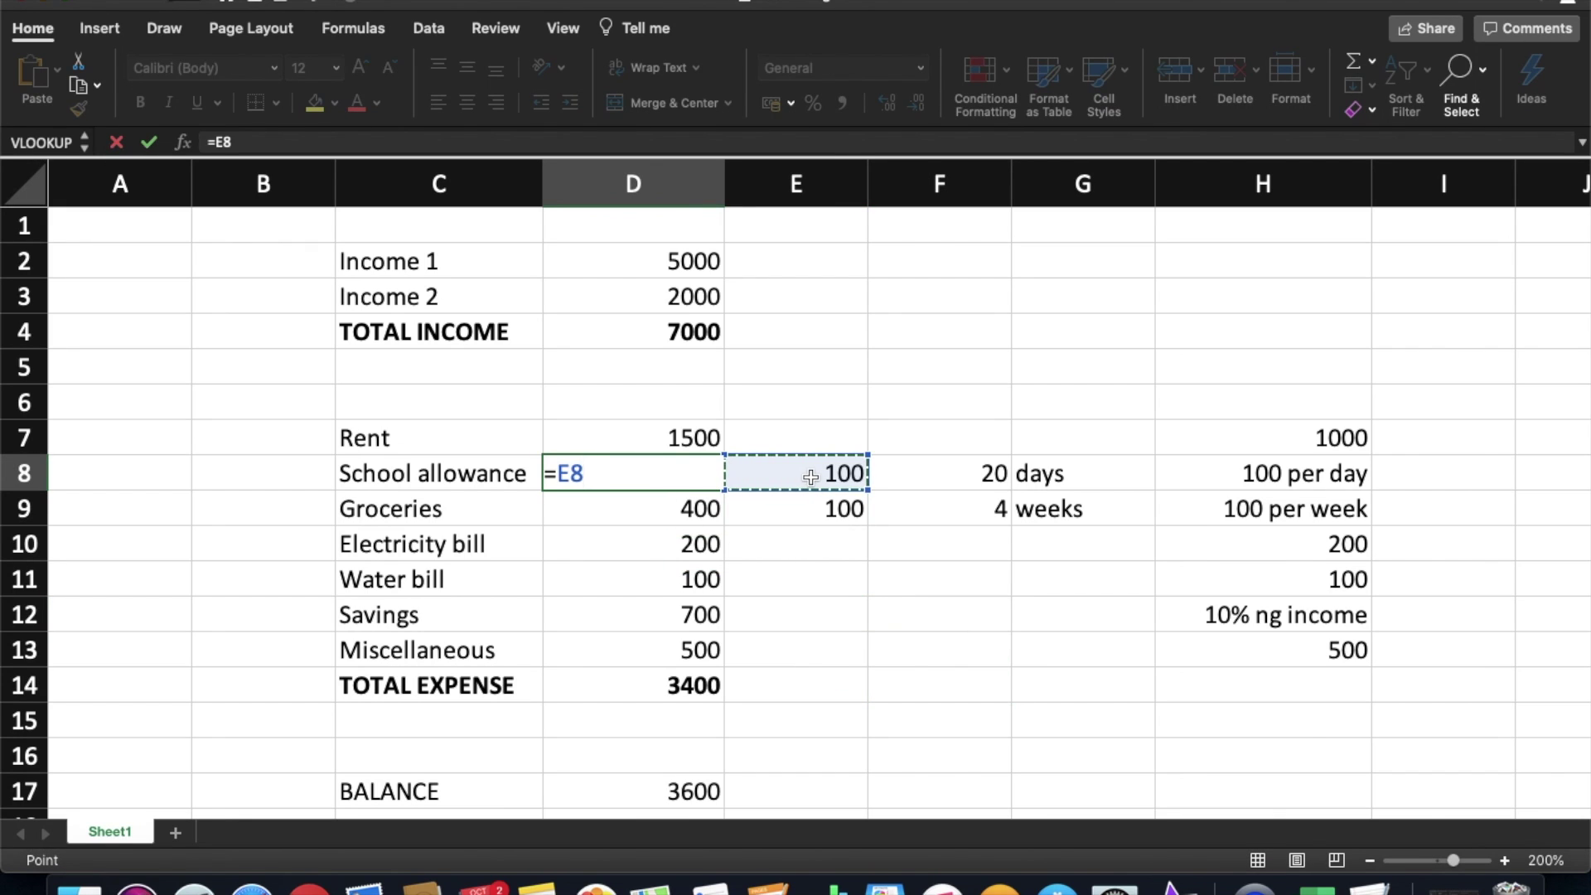
type("*")
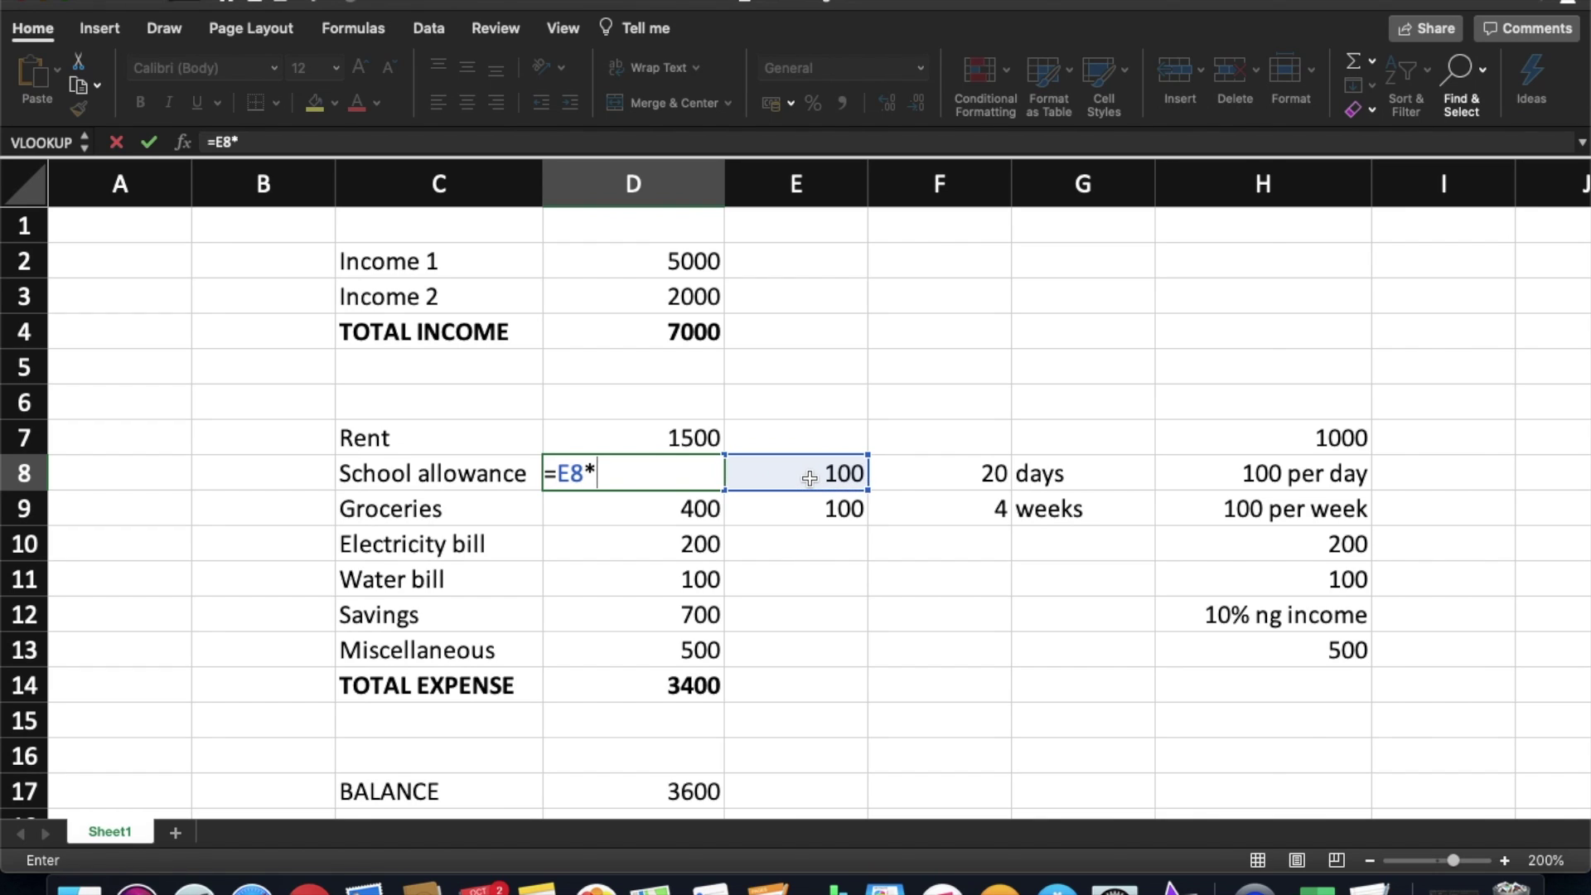
left_click(977, 469)
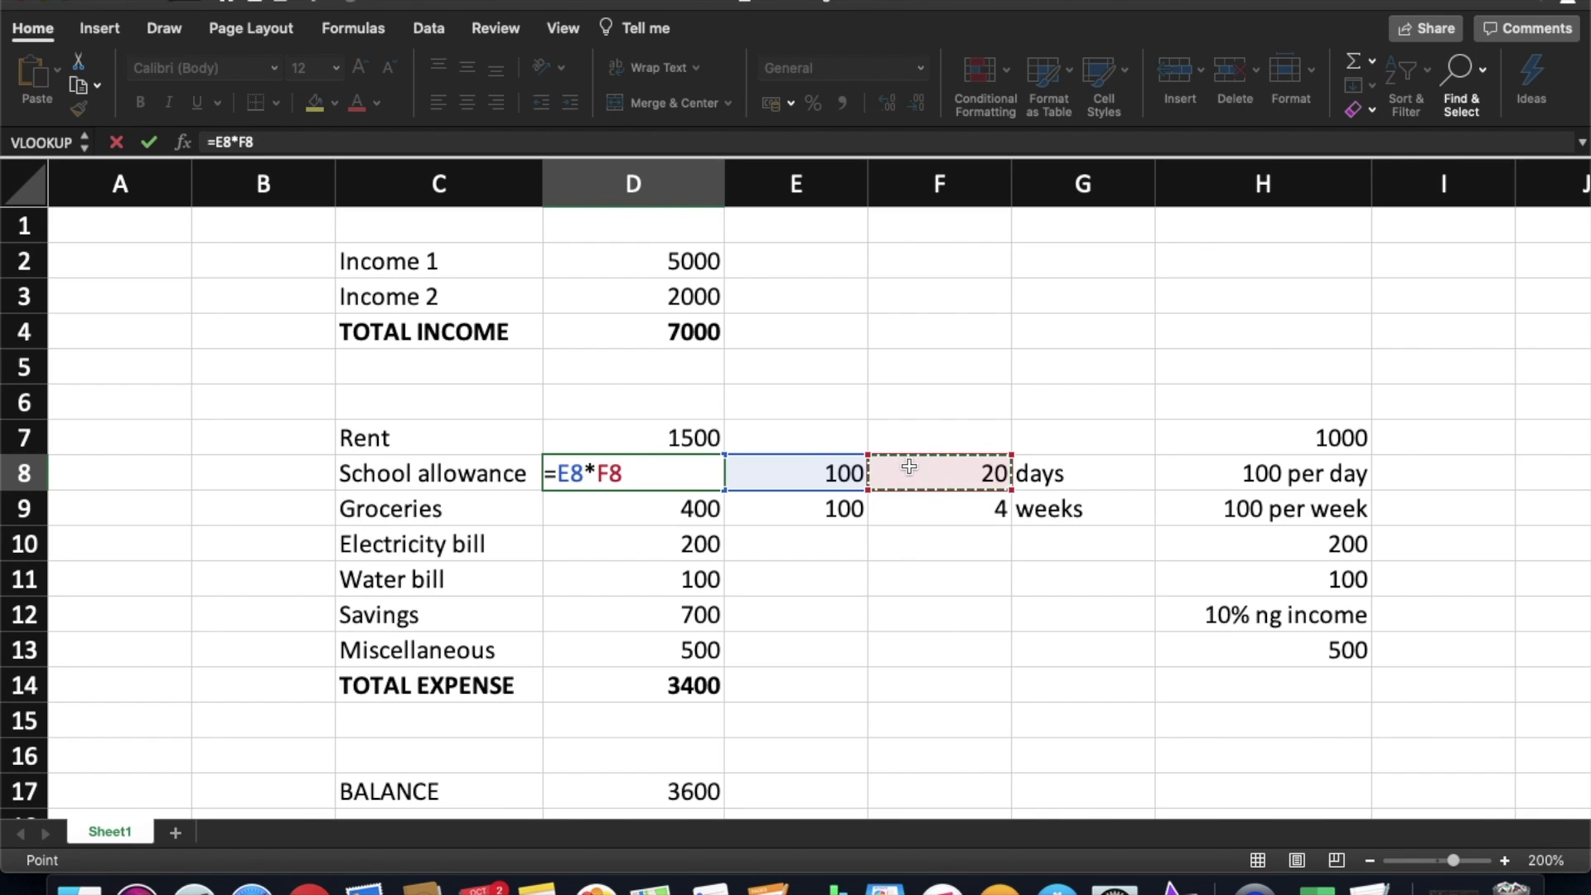
key("Return")
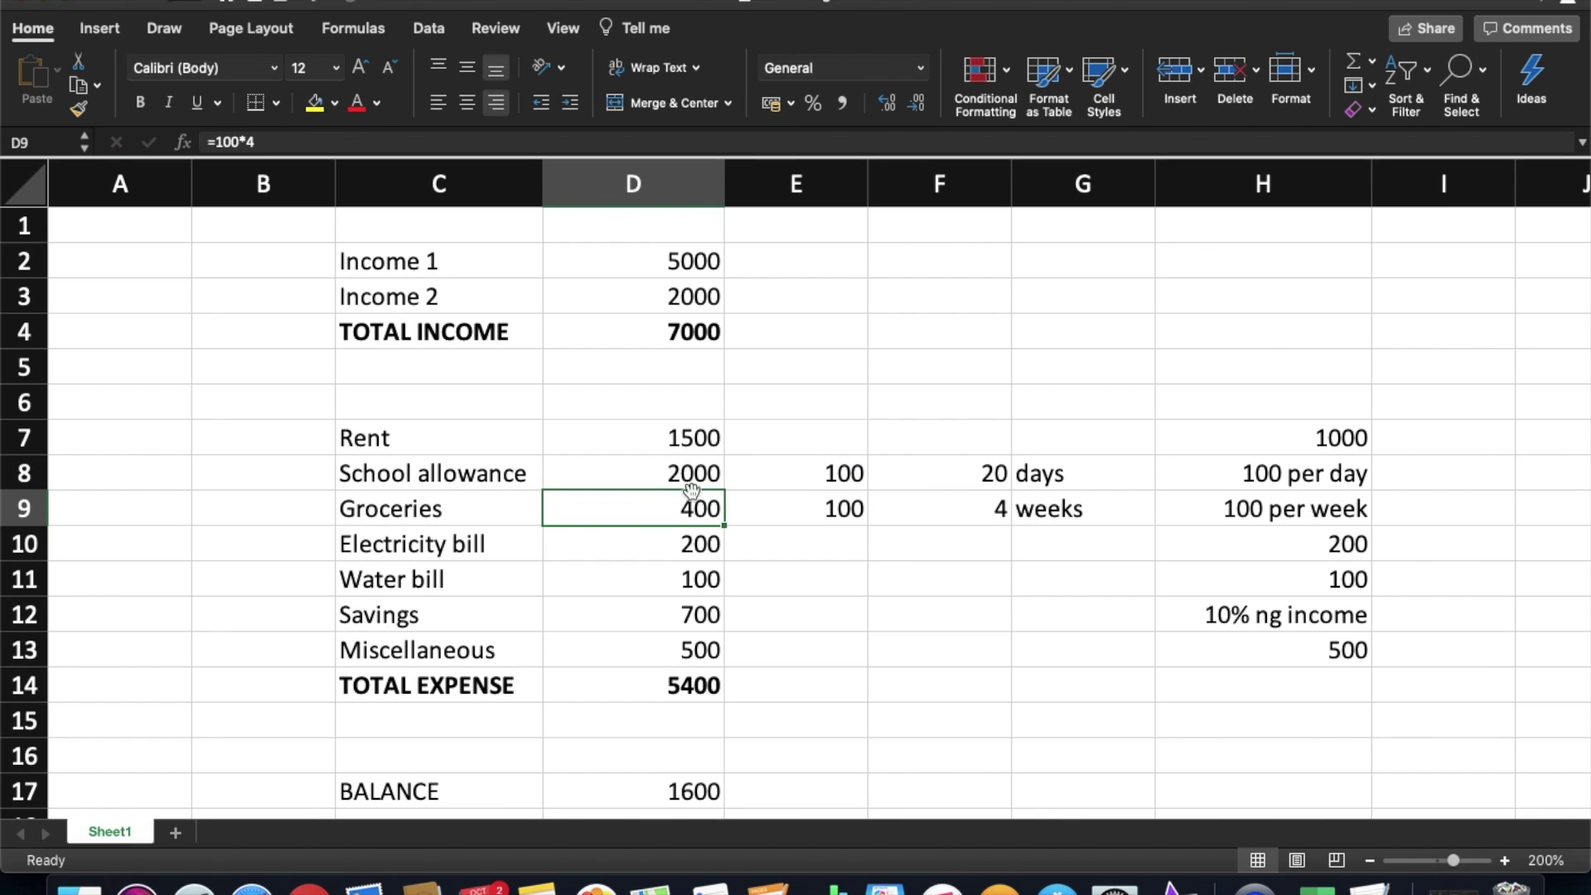
left_click(692, 479)
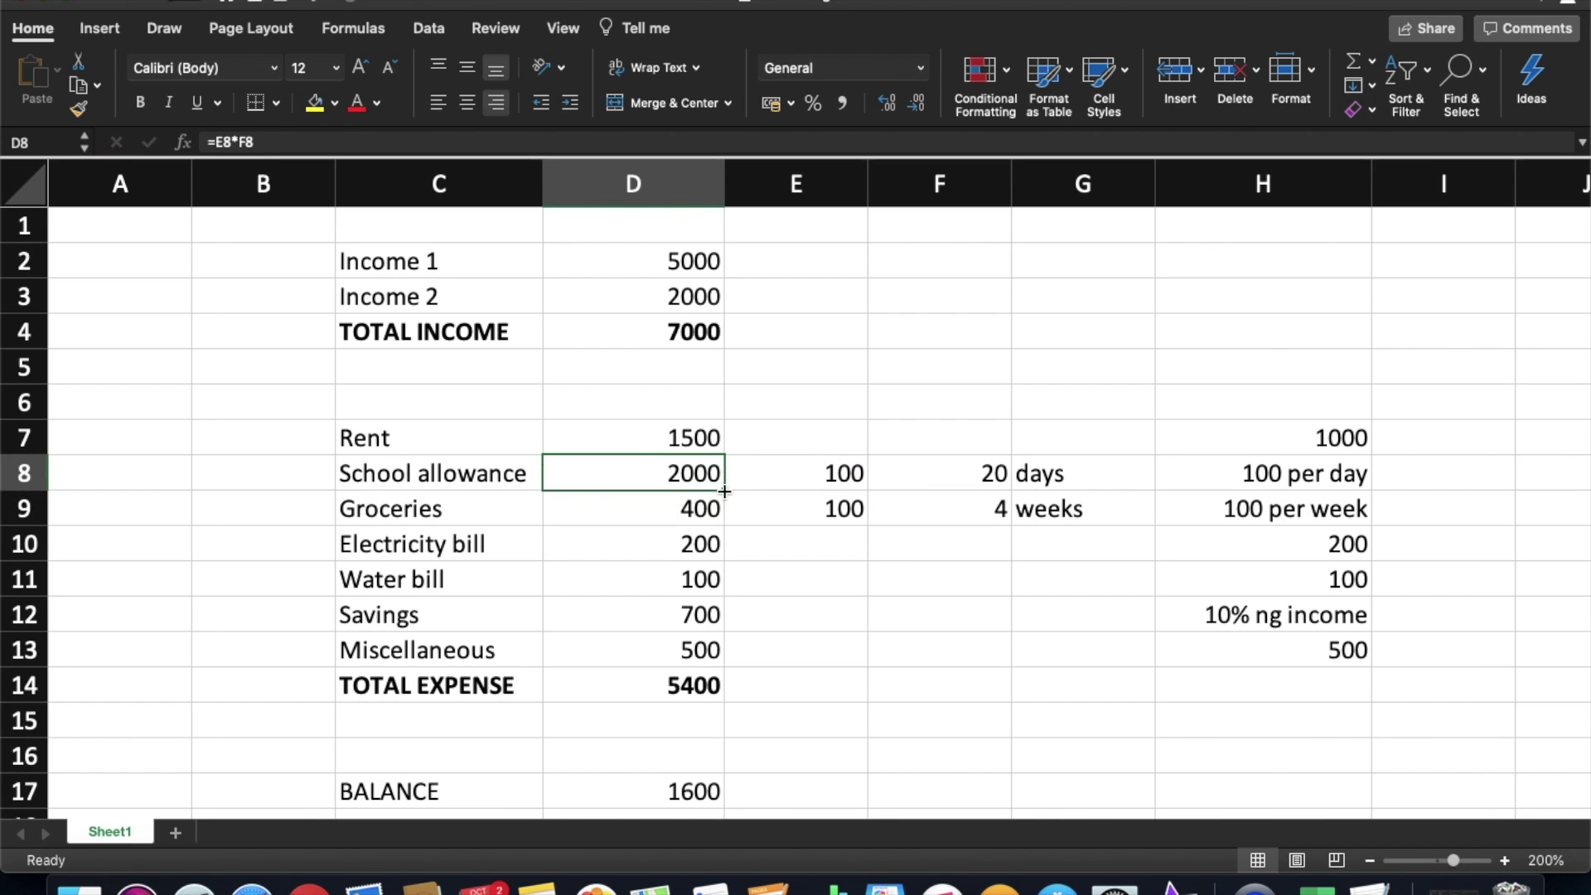
- Enter =E9*F9 for Groceries in D9, then clear the D9 amount
double_click(657, 512)
left_click_drag(692, 508, 519, 508)
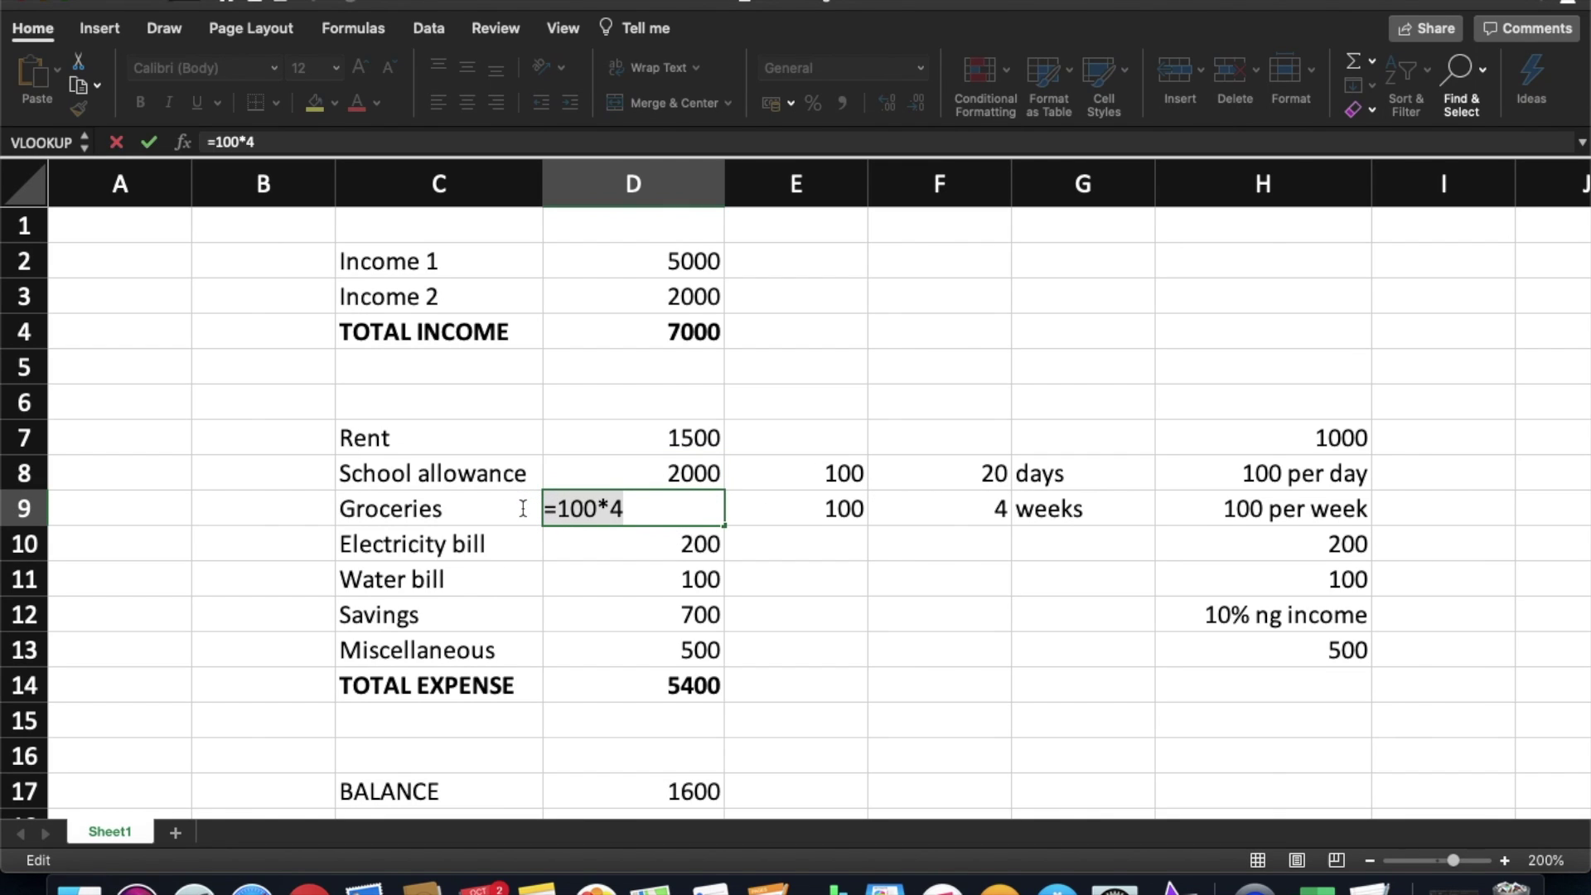
type("=")
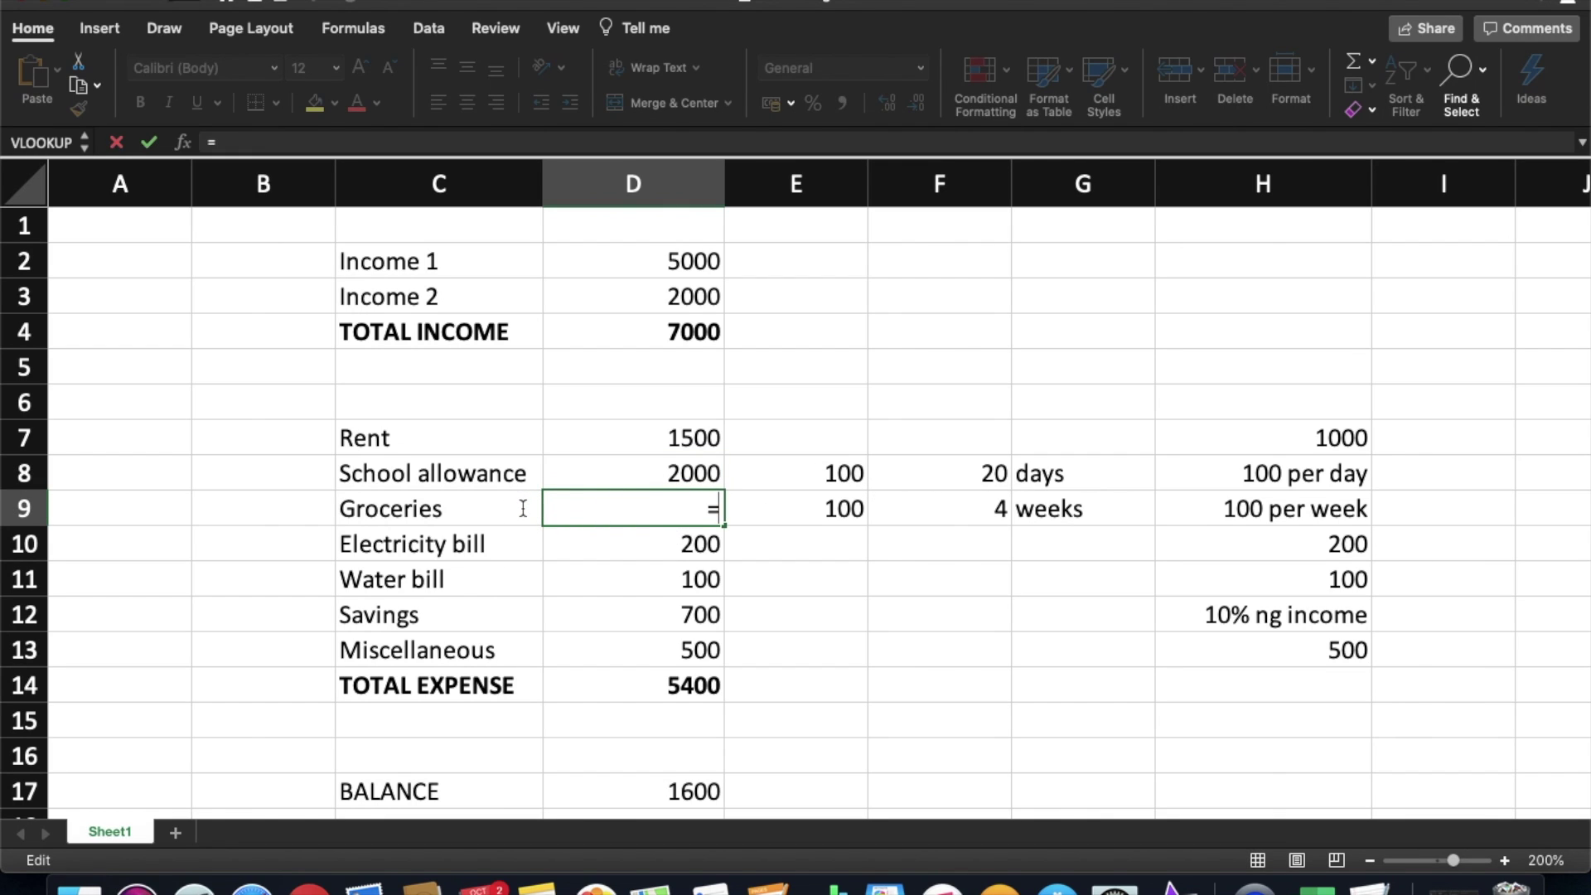
left_click(829, 509)
type("*")
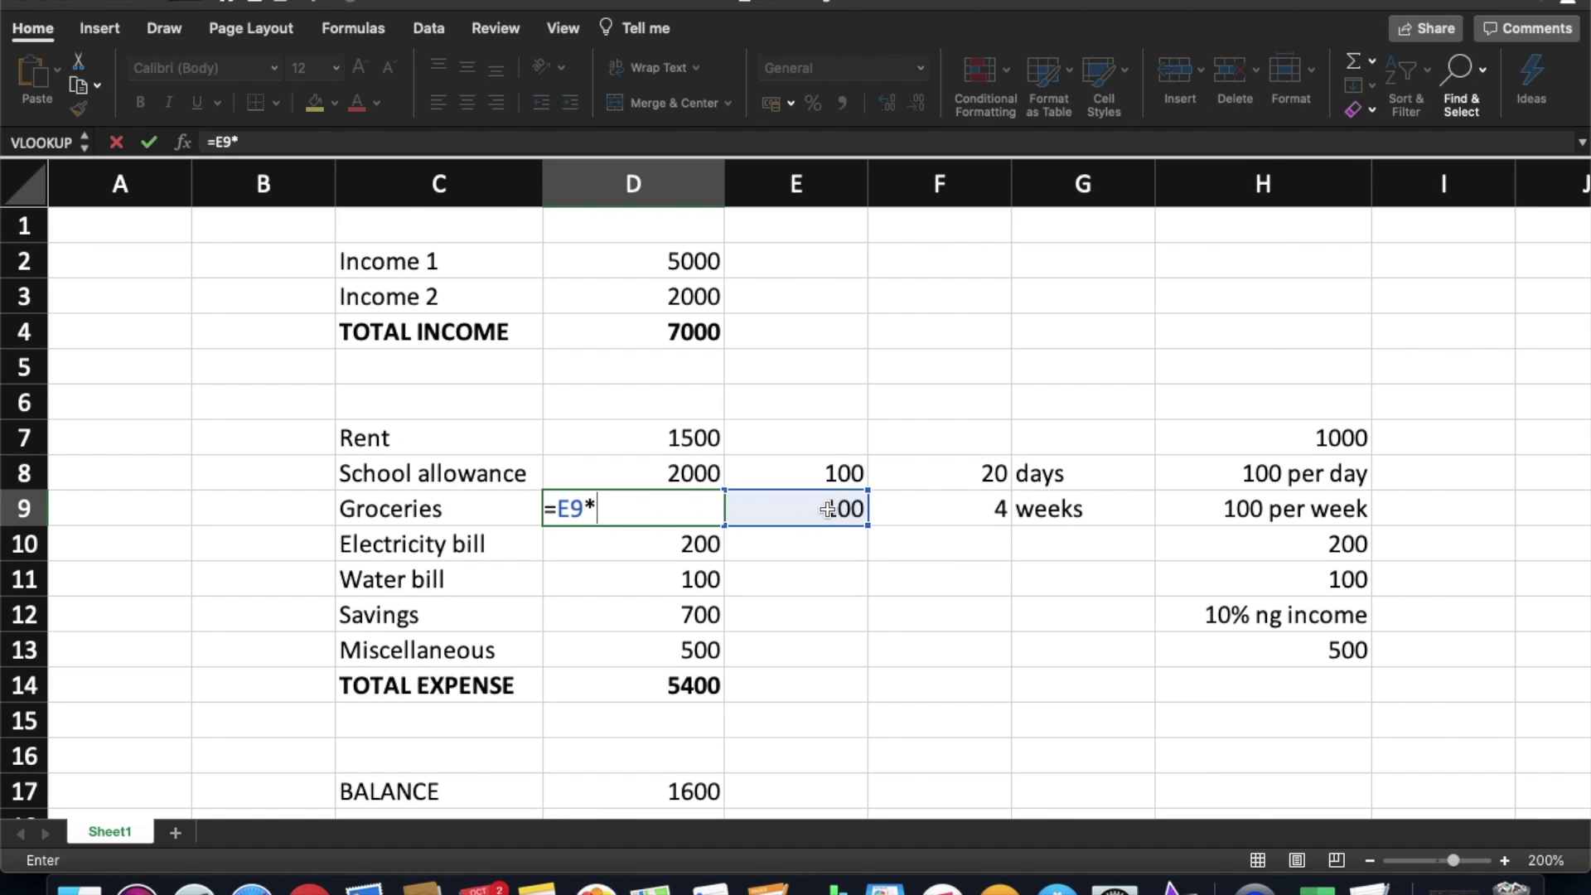
left_click(986, 512)
key("Return")
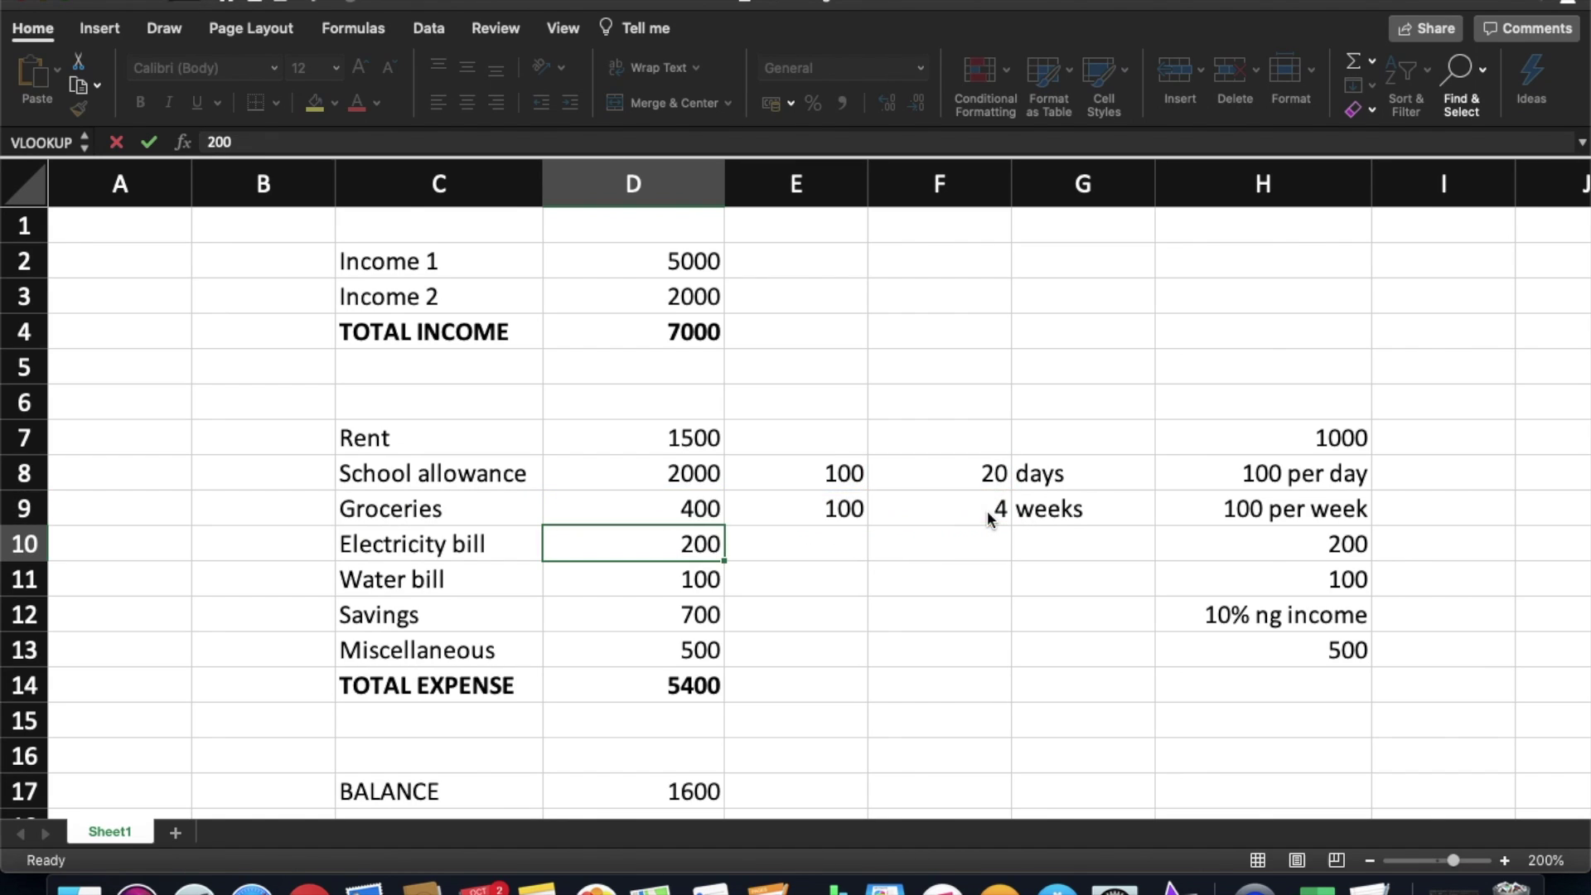
left_click(694, 509)
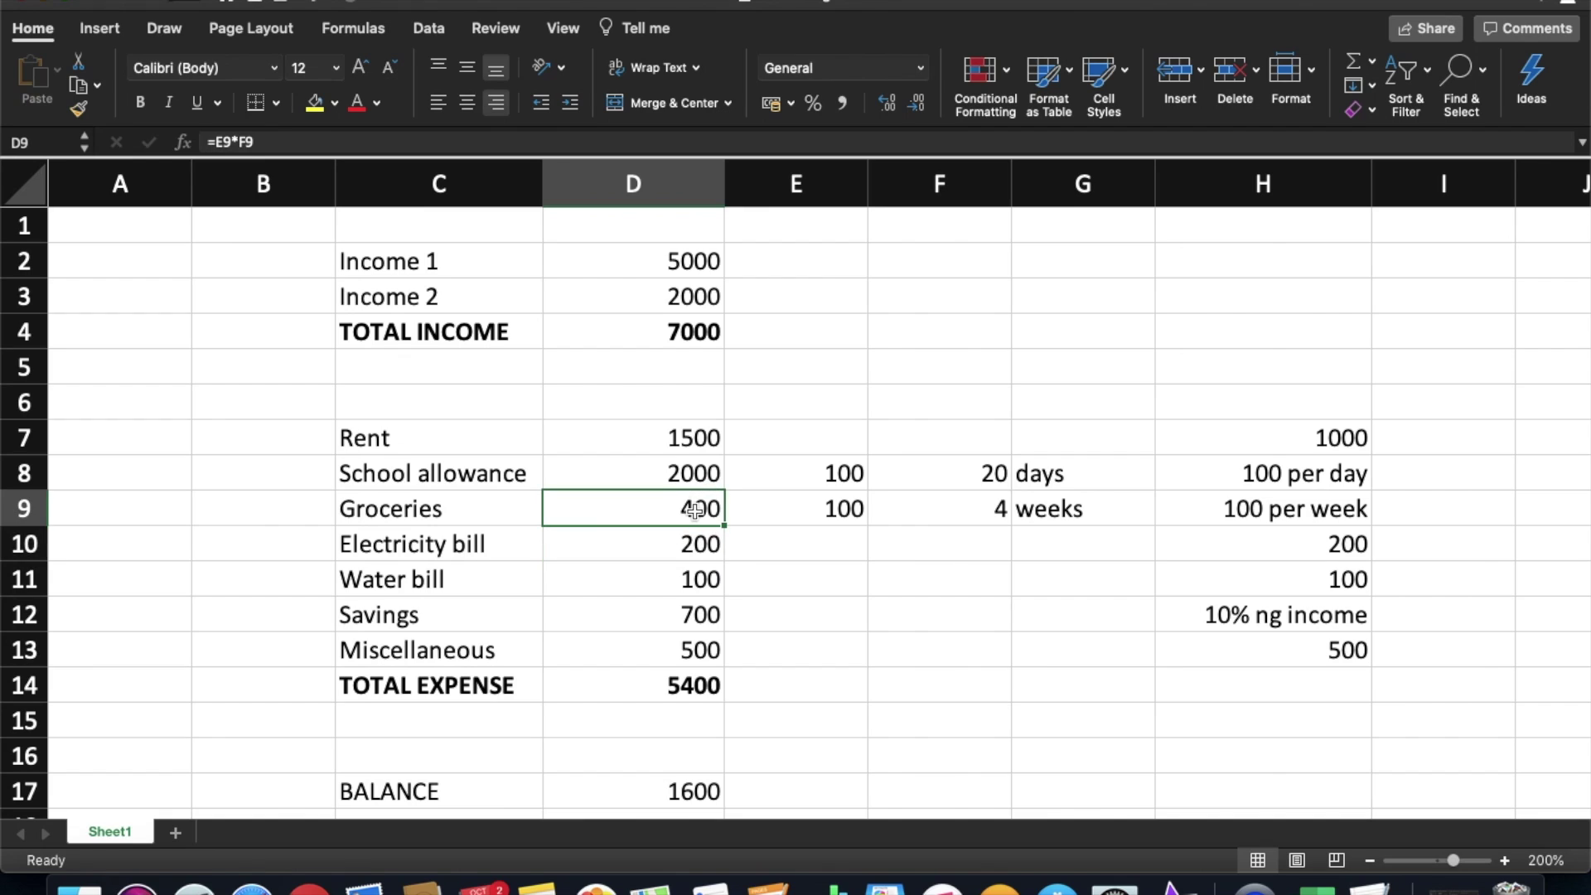
key("BackSpace")
left_click(713, 478)
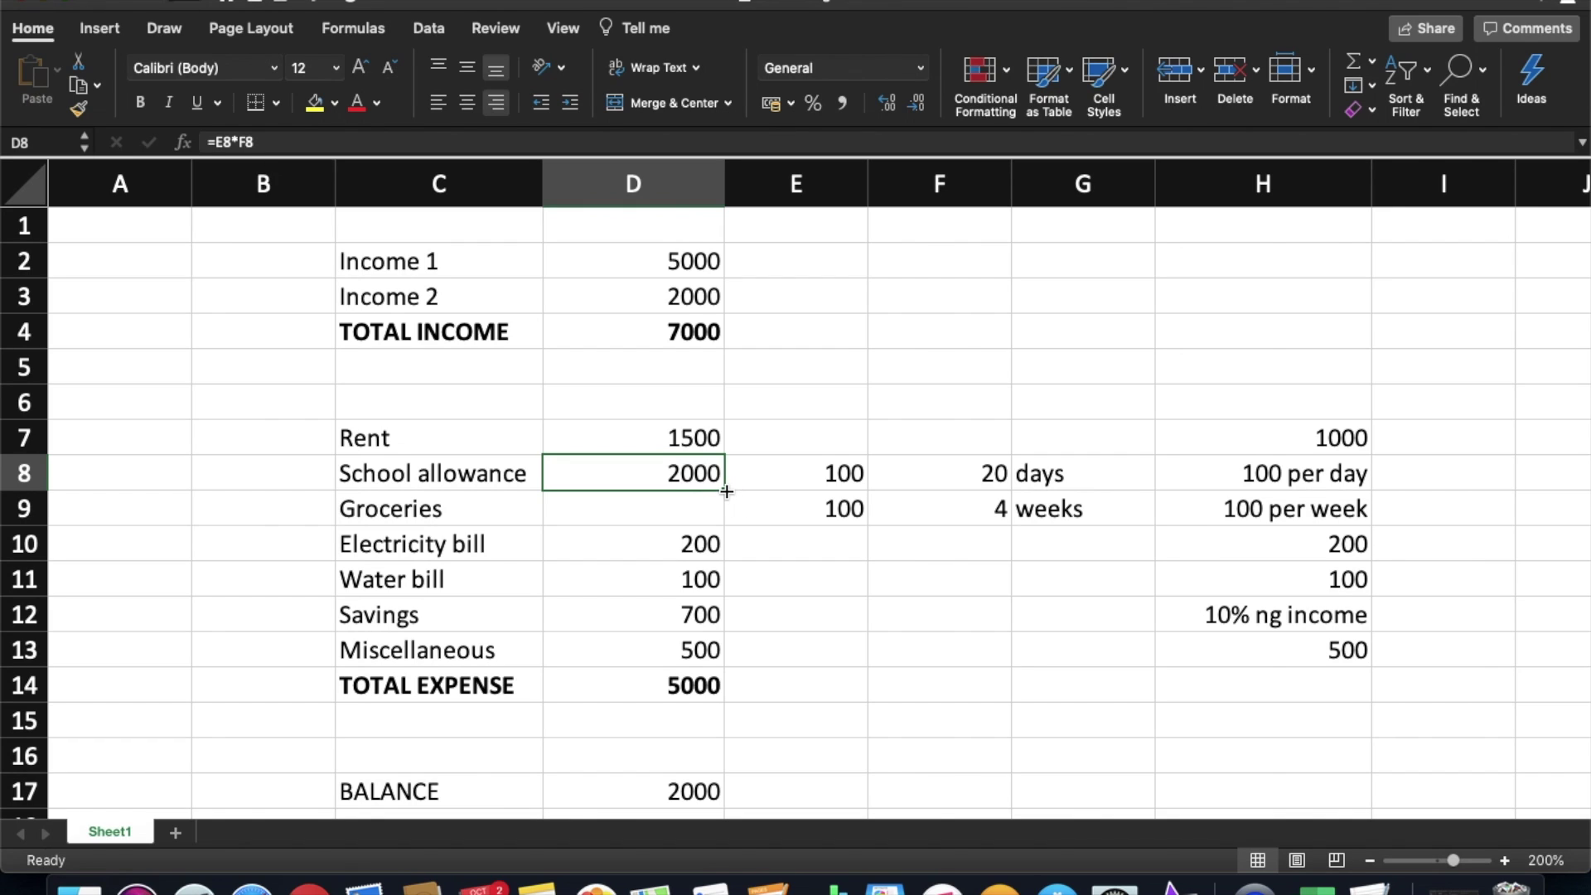
- Fill D8's formula down to D9 so Groceries computes =E9*F9 as 400
left_click_drag(726, 491, 720, 522)
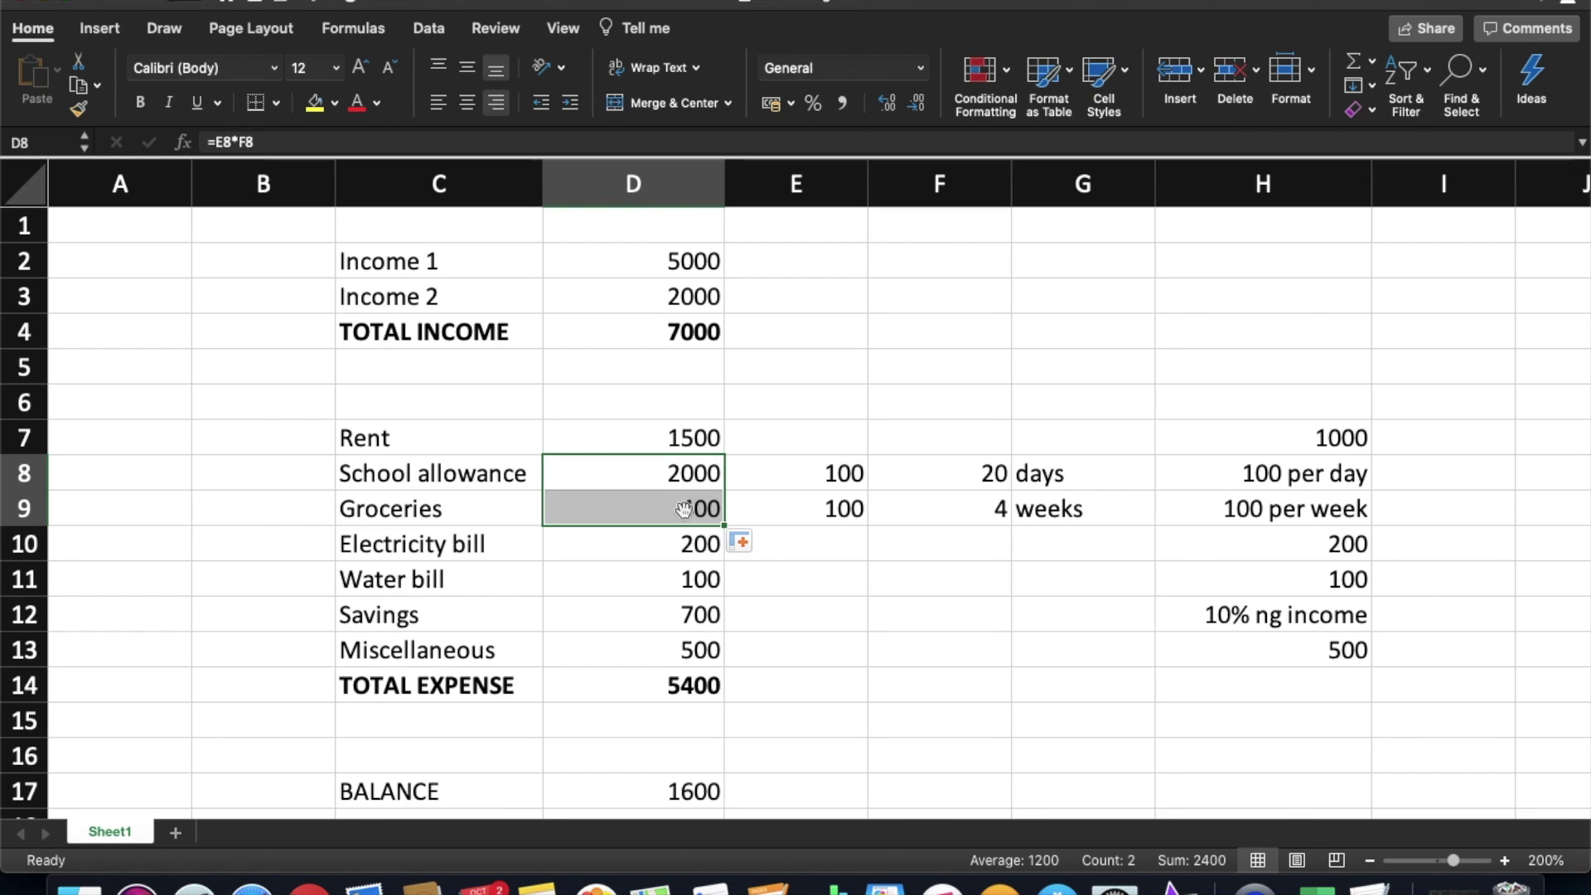
left_click(683, 509)
left_click(684, 480)
left_click(685, 509)
left_click_drag(826, 508, 1100, 504)
left_click(939, 578)
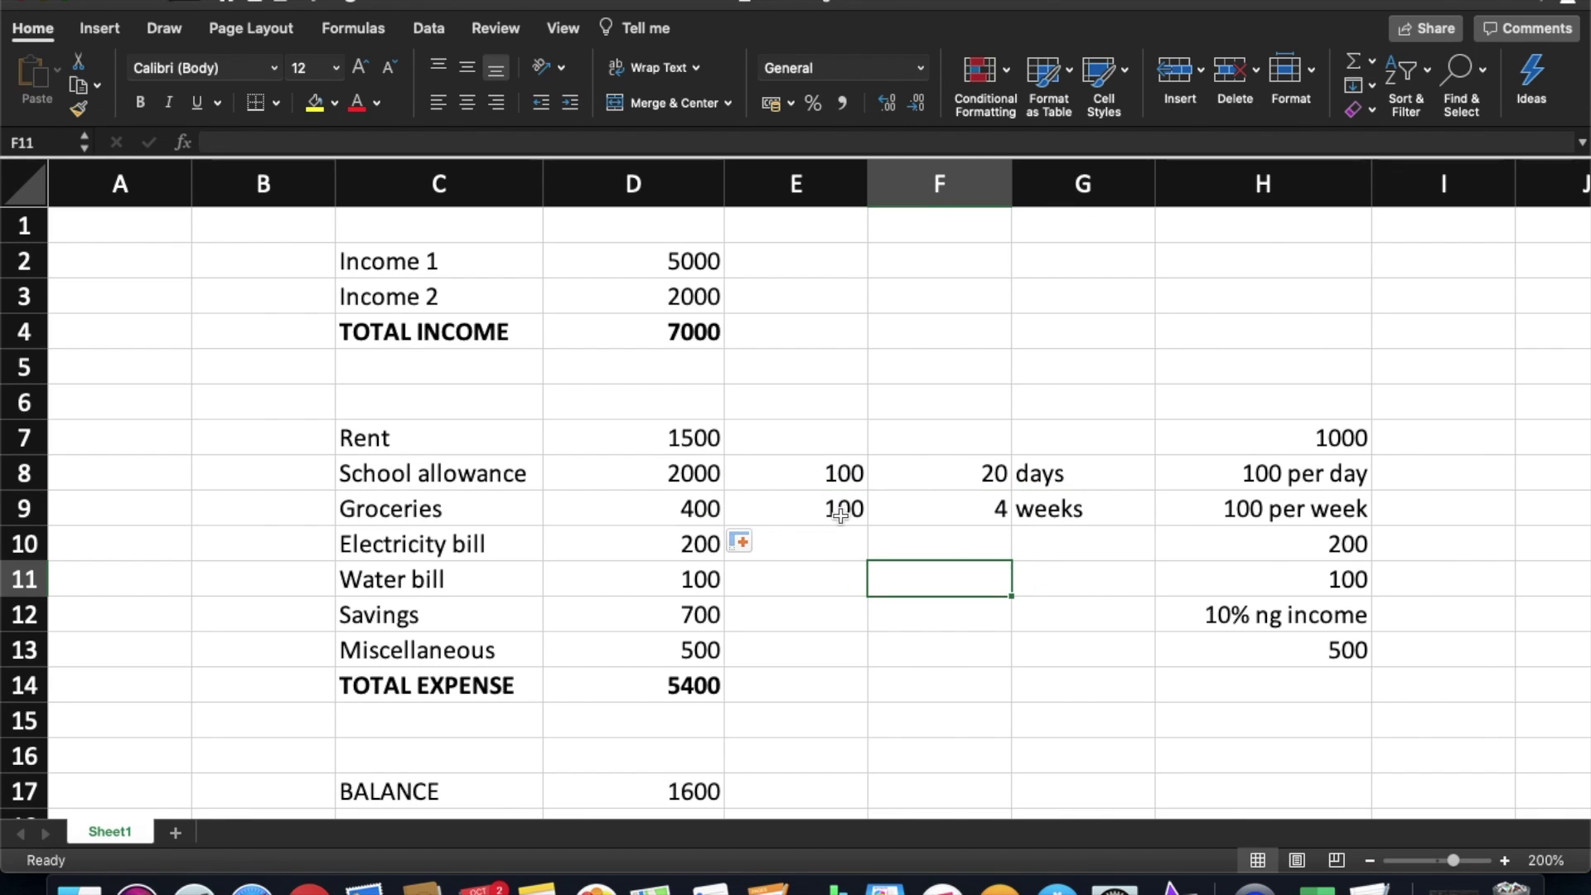
- Inspect the references of the =E8*F8 and =E9*F9 formulas, leaving both unchanged
left_click(685, 474)
type("=E8*F8")
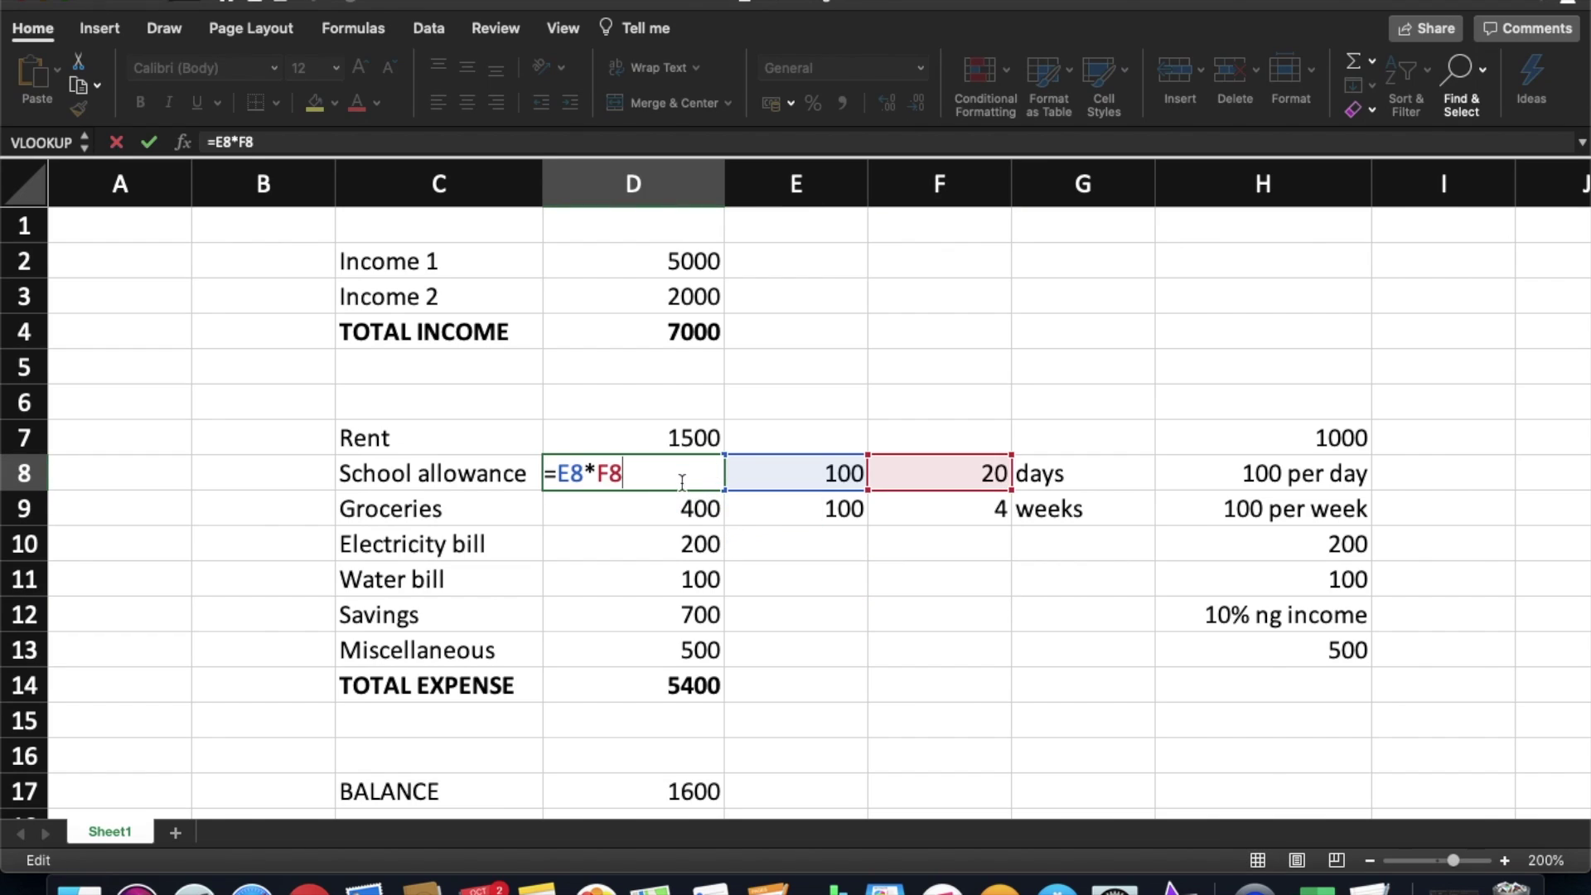
key("Return")
double_click(682, 512)
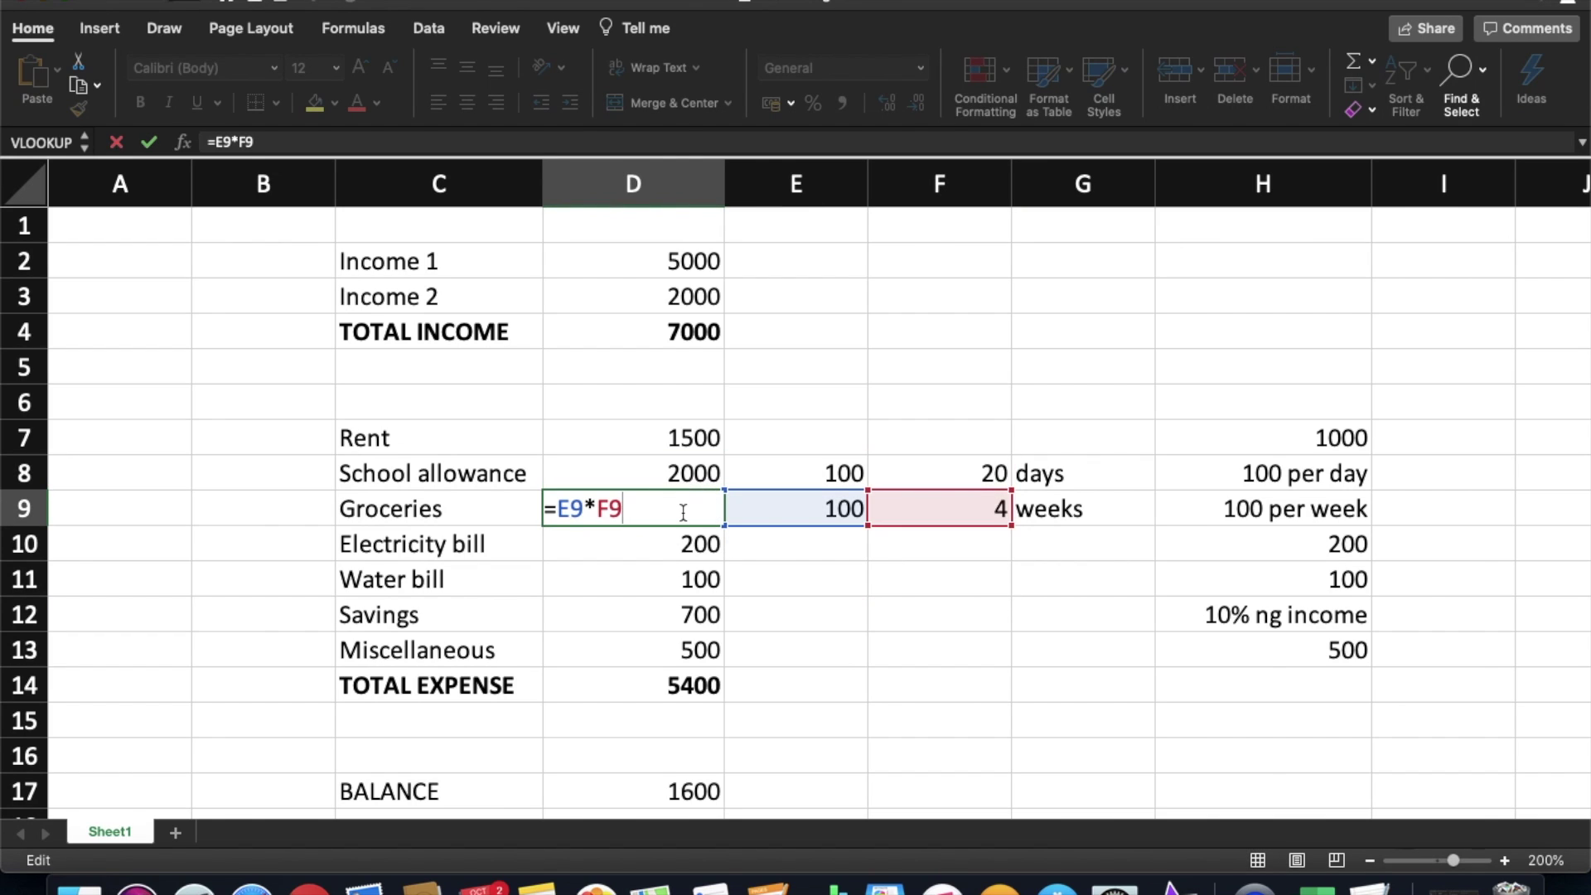
key("Return")
left_click(940, 500)
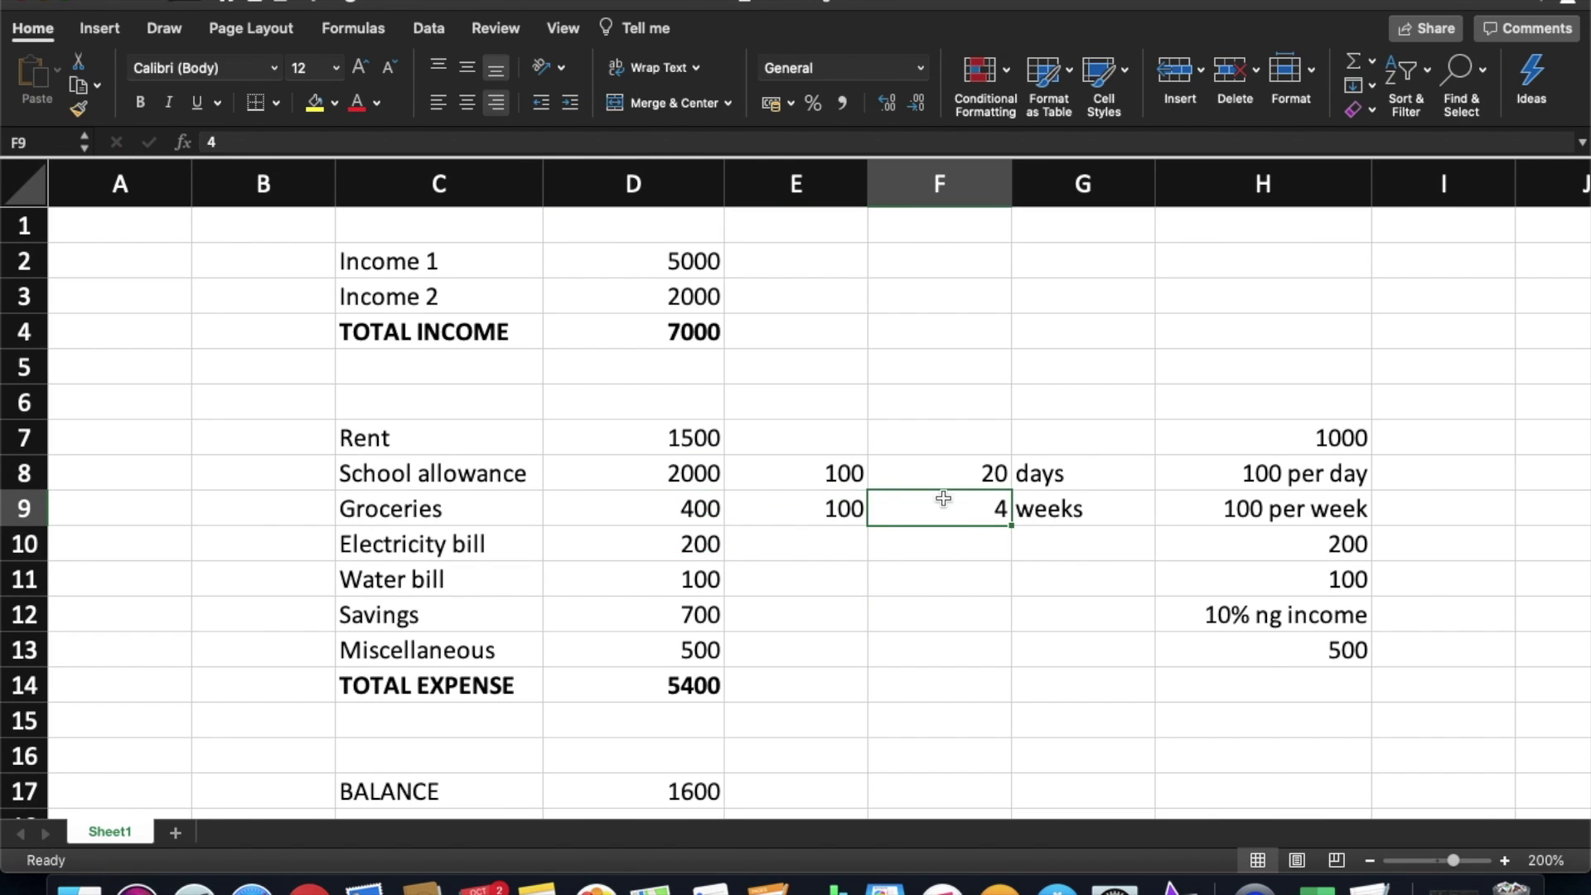
left_click(991, 469)
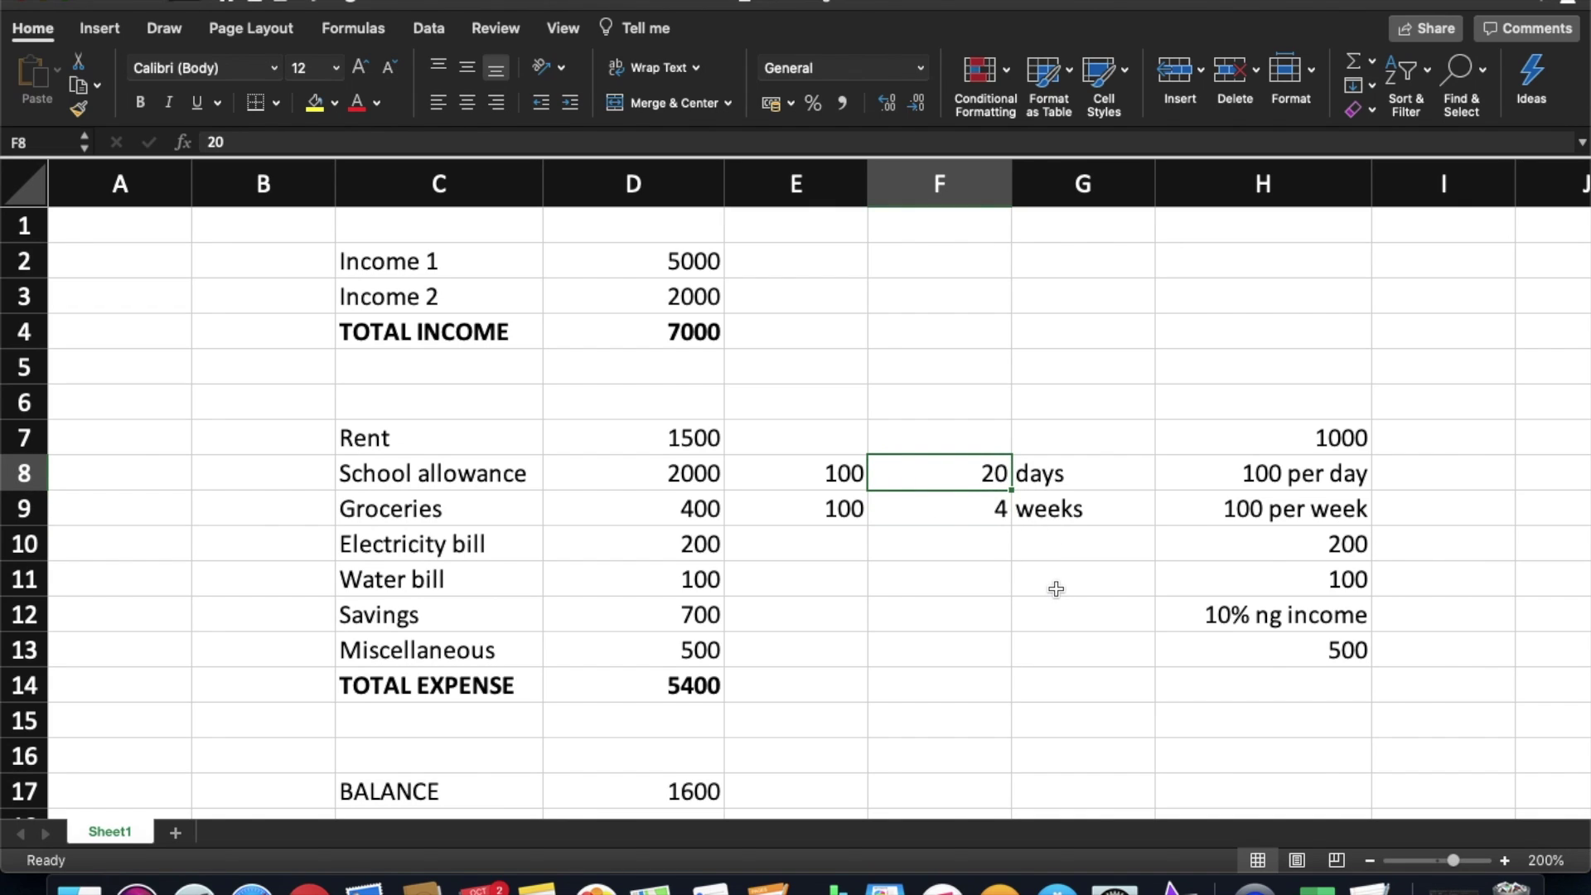
- Change the school day count to 23 and check the allowance, total expense and balance formulas
type("23")
key("Return")
left_click(705, 474)
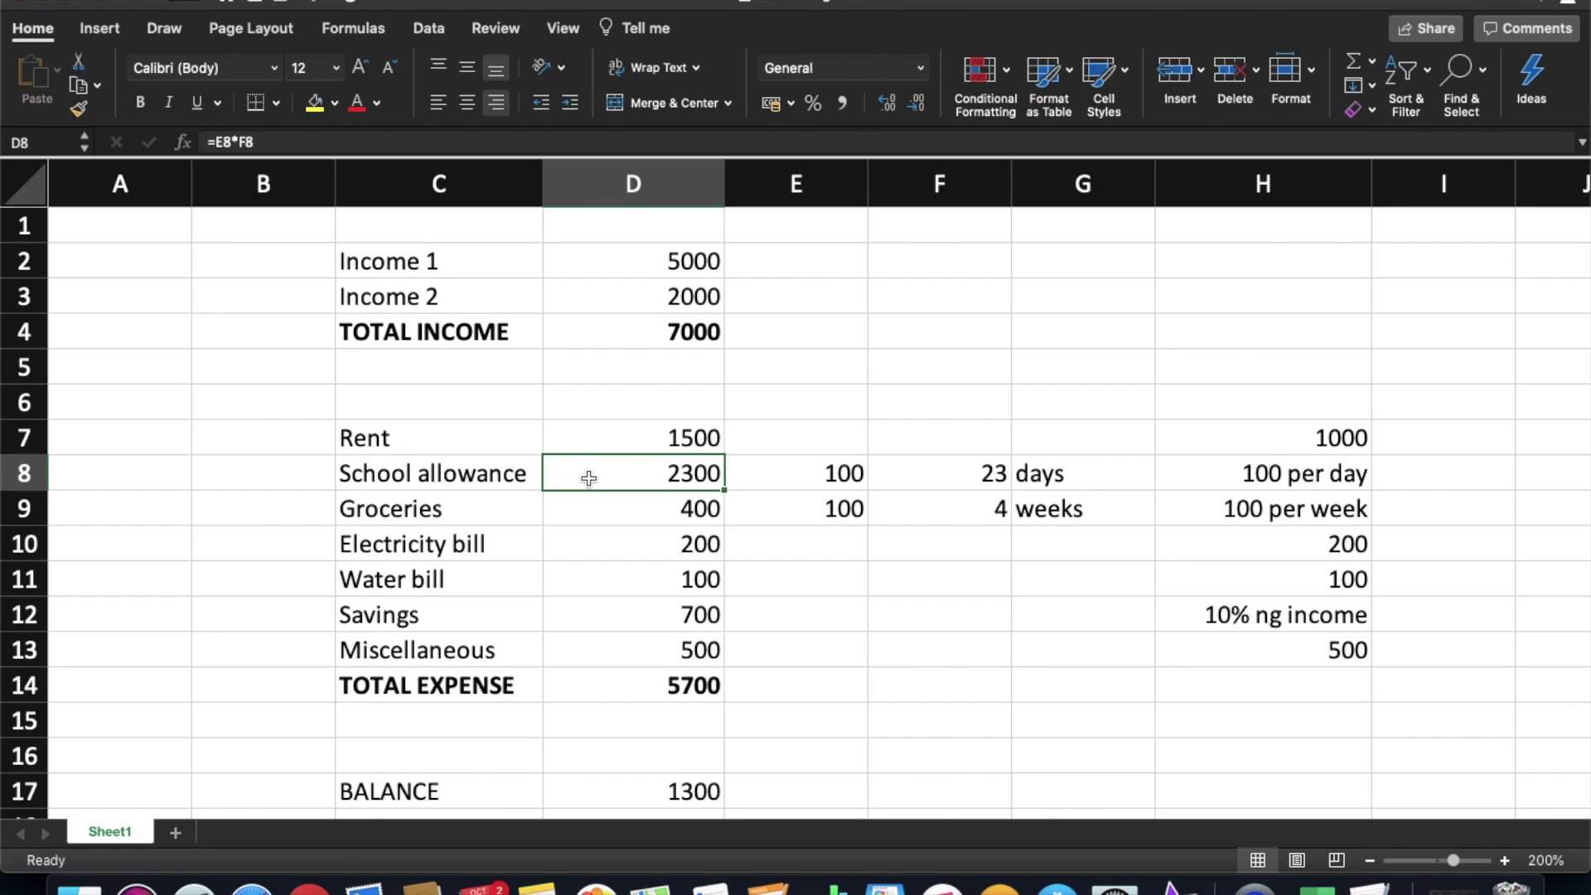
left_click(659, 686)
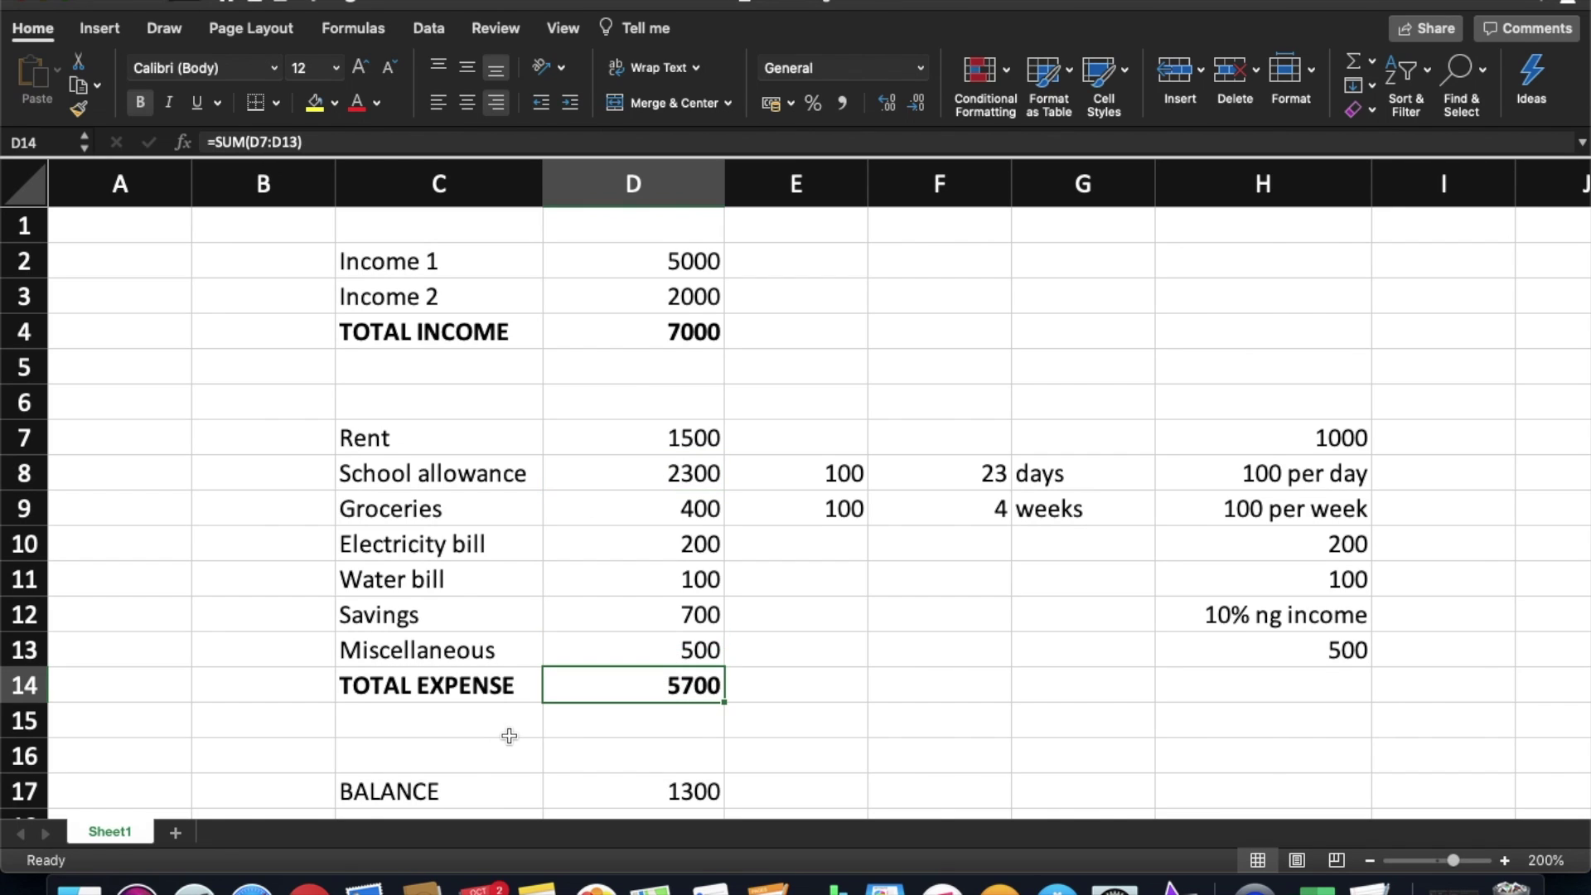
left_click(667, 785)
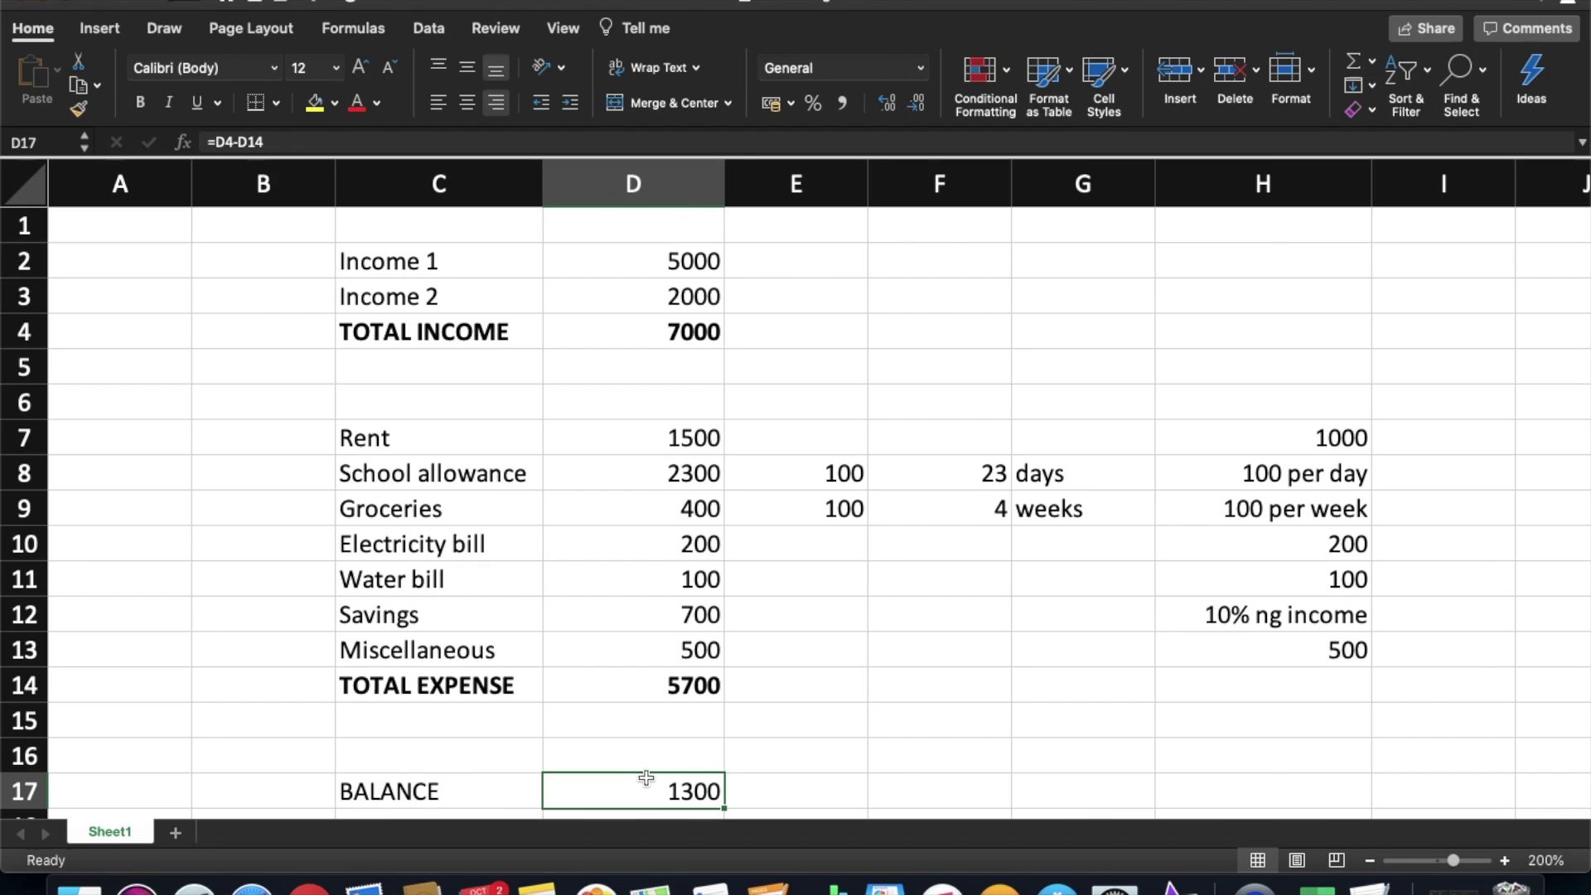
left_click(916, 643)
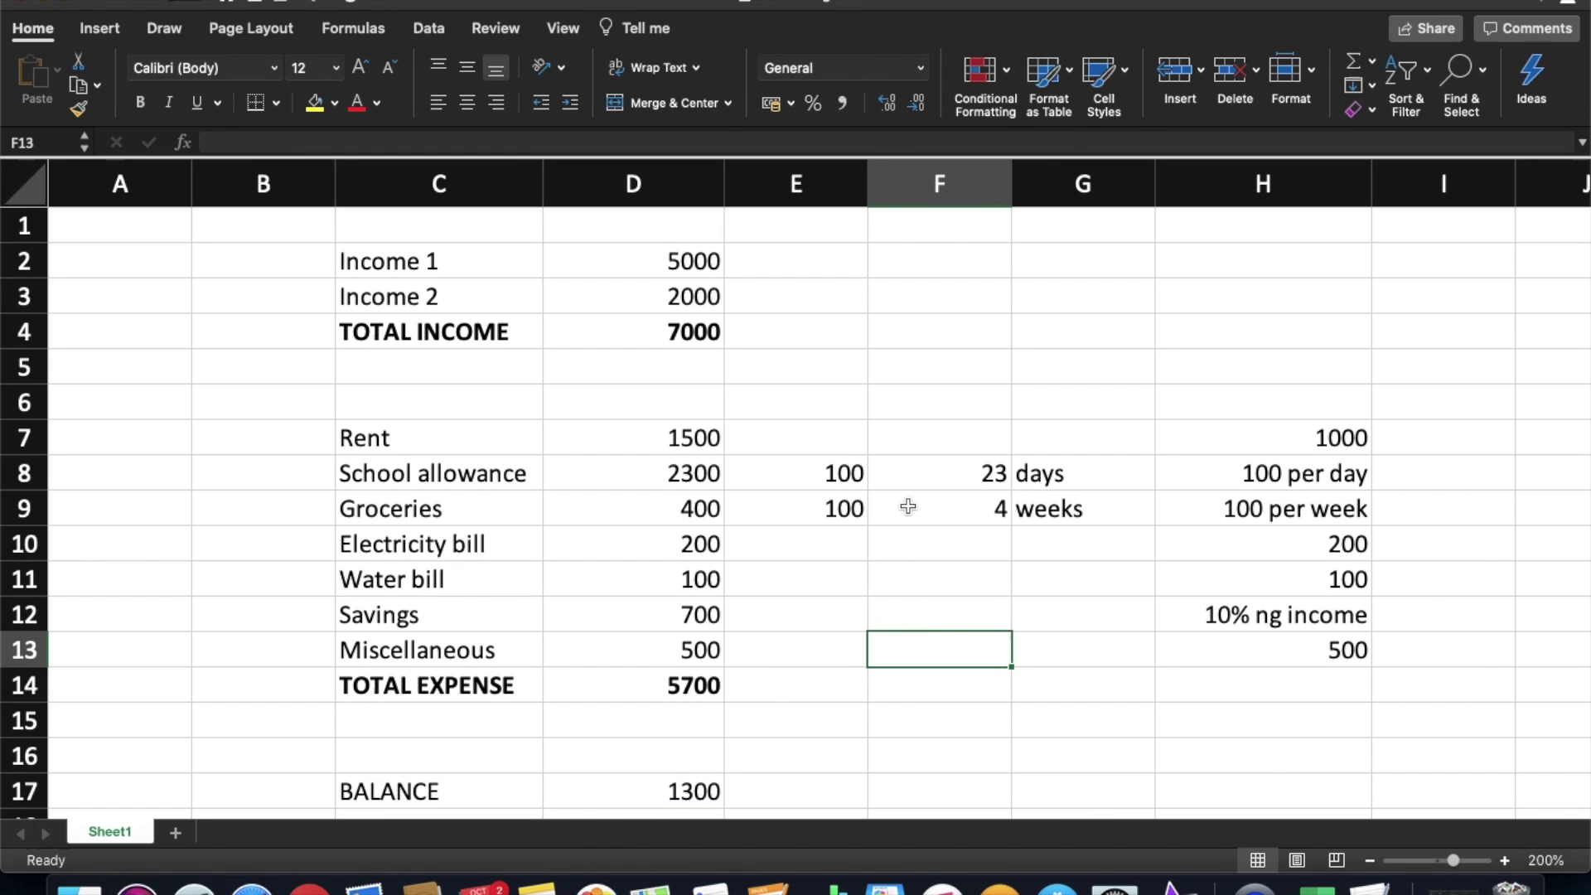
- Set the weekly grocery rate in E9 to 150
left_click(840, 508)
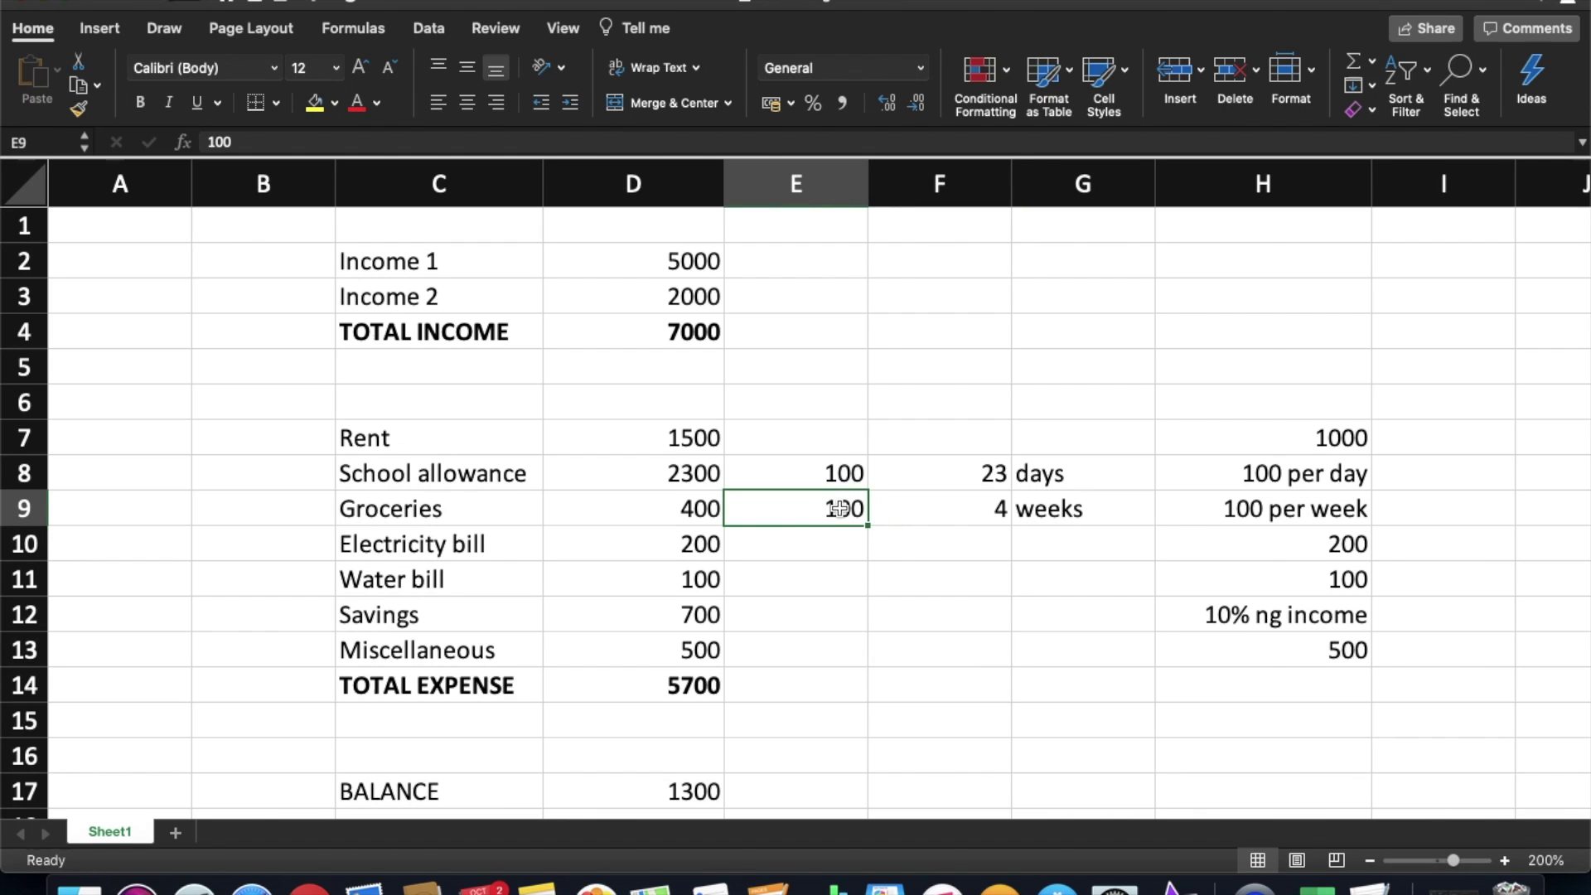
type("150")
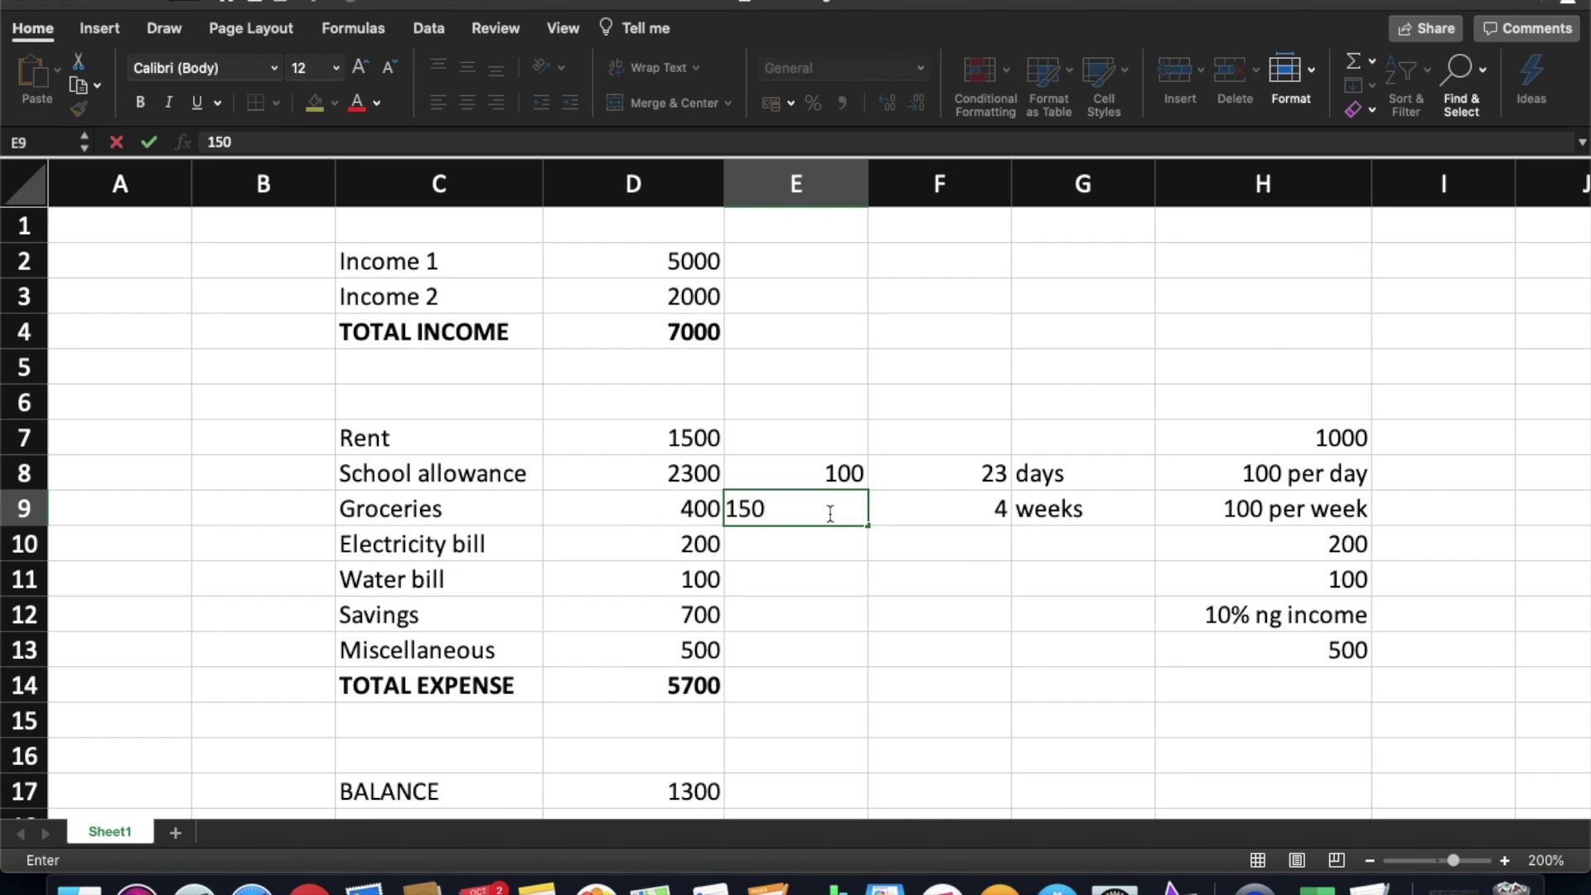
key("Return")
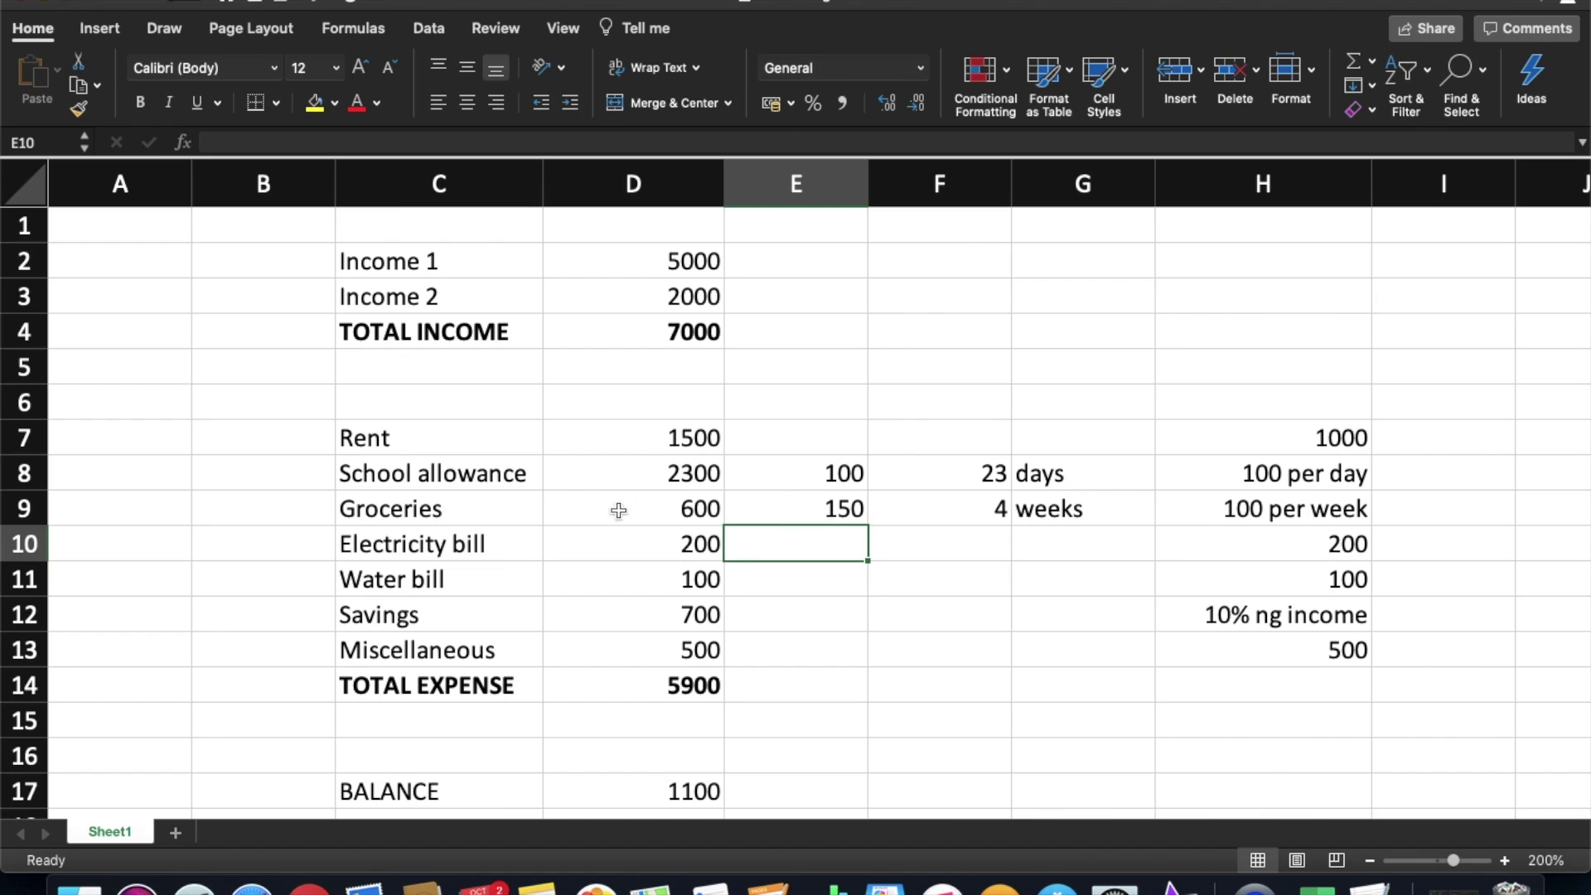
left_click(1090, 690)
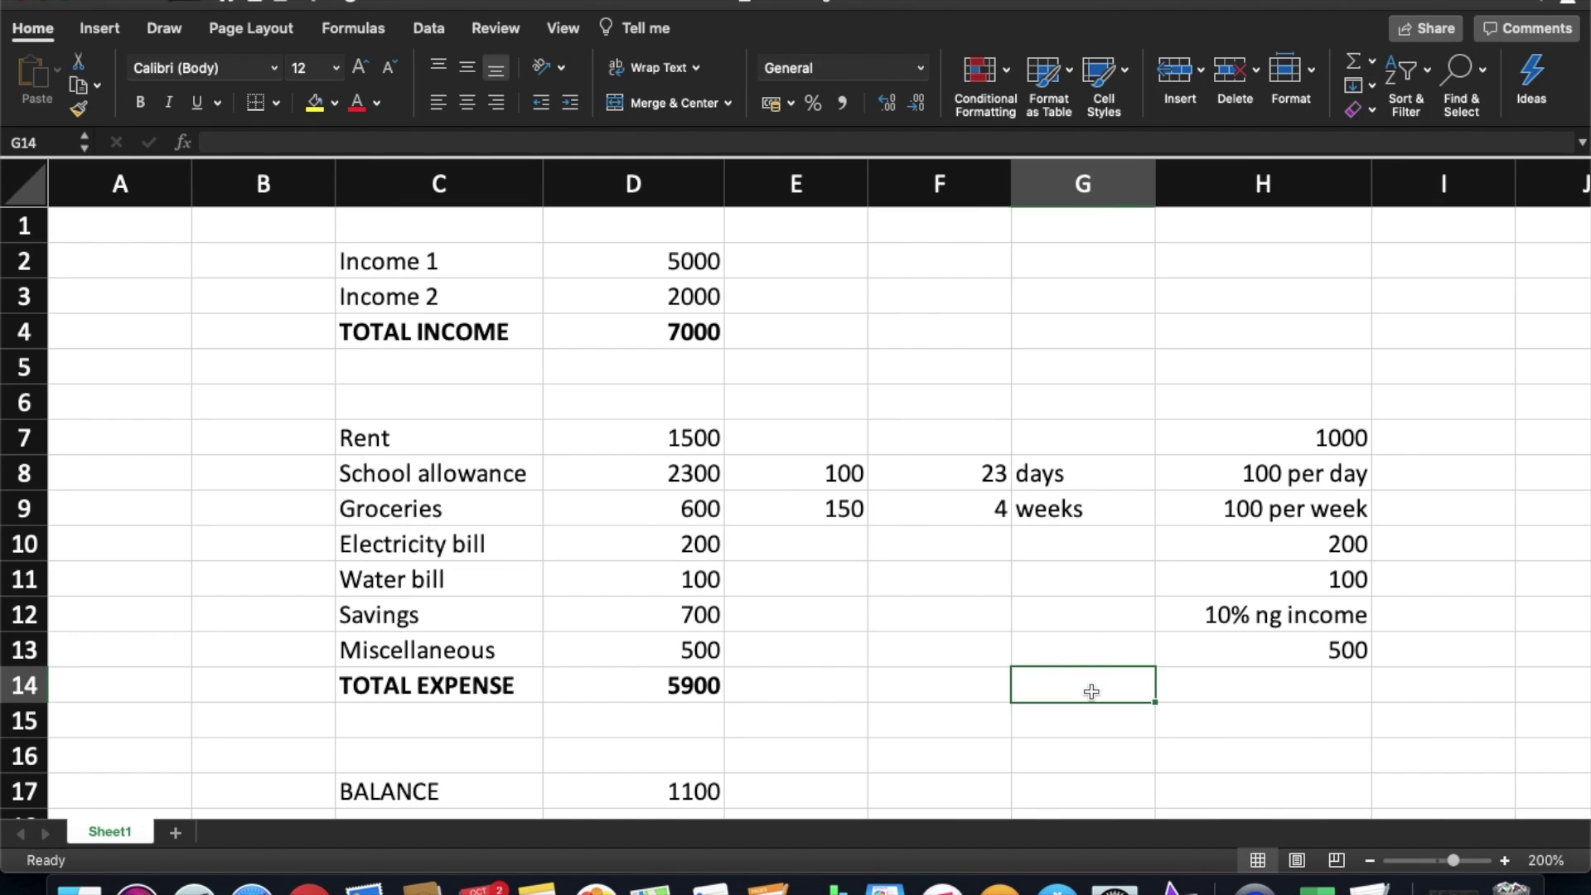